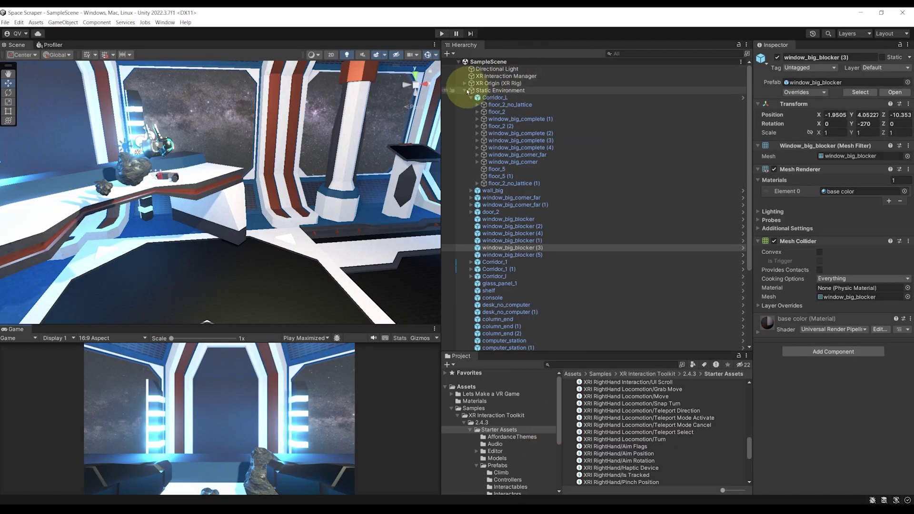
Step: Open the Machines prefab folder of the Sci-Fi Styled Modular Pack
{"action": "left_click", "coordinate": [470, 91]}
{"action": "left_click_drag", "start_coordinate": [560, 353], "coordinate": [552, 232]}
{"action": "left_click", "coordinate": [494, 302]}
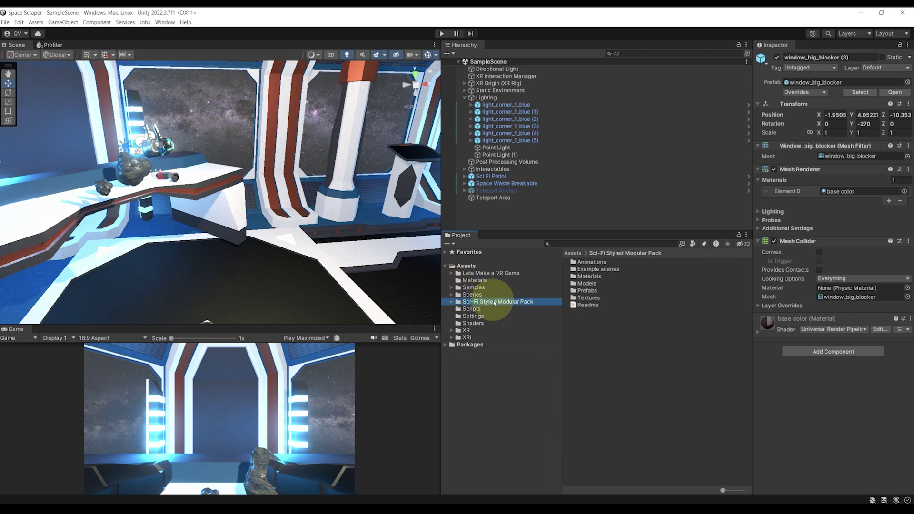
{"action": "double_click", "coordinate": [587, 290]}
{"action": "left_click", "coordinate": [590, 313]}
{"action": "double_click", "coordinate": [592, 315]}
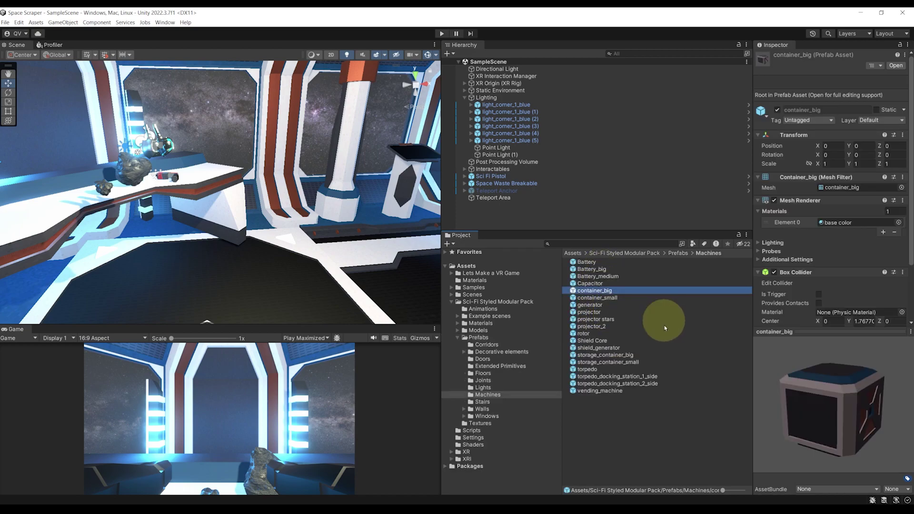
Step: Find the projector_2 prefab among the machines and place it in the scene
{"action": "key", "text": "Down"}
{"action": "key", "text": "Down"}
{"action": "key", "text": "Down"}
{"action": "left_click", "coordinate": [613, 326]}
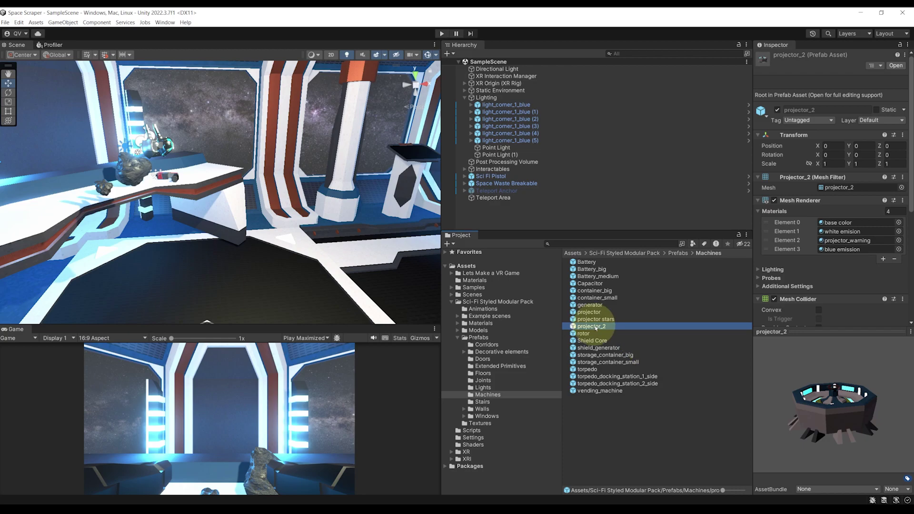
{"action": "left_click_drag", "start_coordinate": [599, 329], "coordinate": [265, 265]}
{"action": "key", "text": "f"}
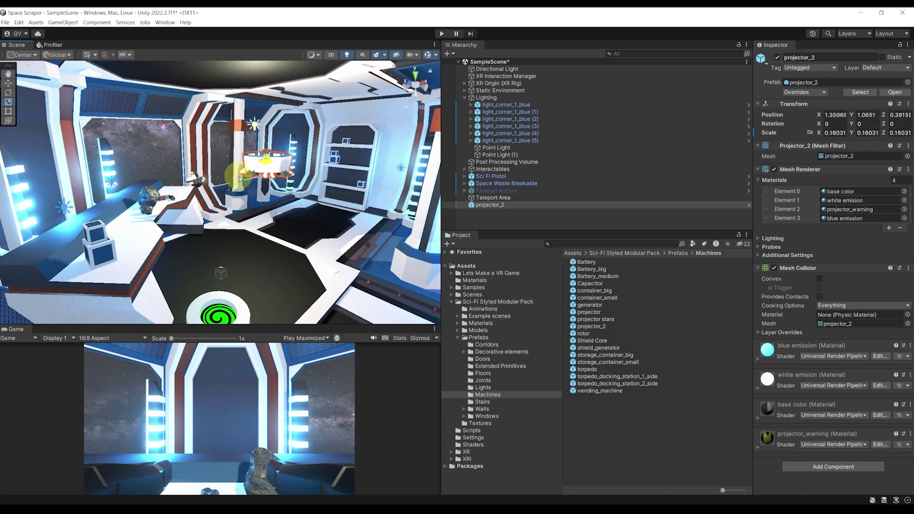
Step: Scale projector_2 to about 0.13 × 0.28 × 0.13 and place it on the floor by the window, near position 2.8, 0.048, -1.396
{"action": "right_click_drag", "start_coordinate": [257, 181], "coordinate": [240, 197]}
{"action": "key", "text": "w"}
{"action": "left_click_drag", "start_coordinate": [153, 151], "coordinate": [297, 214]}
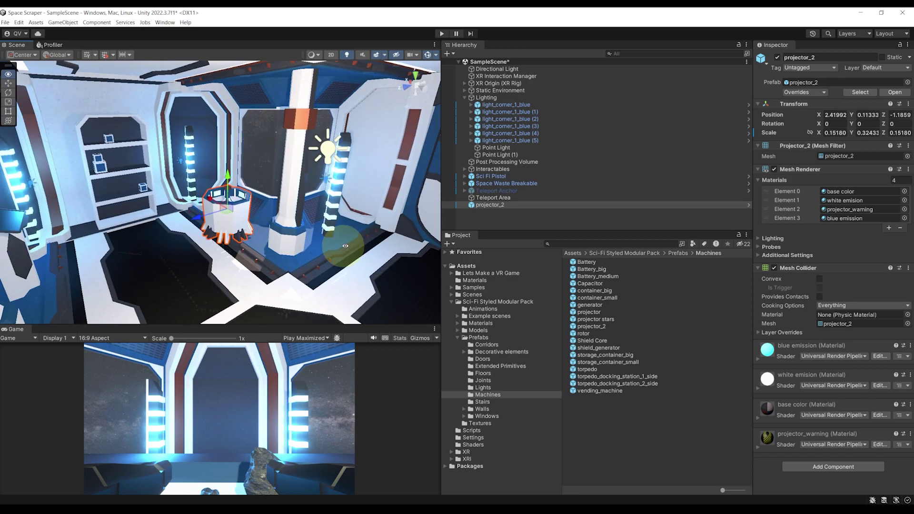
{"action": "right_click_drag", "start_coordinate": [347, 249], "coordinate": [447, 244]}
{"action": "mouse_move", "coordinate": [260, 207]}
{"action": "left_mouse_down"}
{"action": "mouse_move", "coordinate": [233, 212]}
{"action": "mouse_move", "coordinate": [252, 221]}
{"action": "left_mouse_up"}
{"action": "right_click_drag", "start_coordinate": [261, 221], "coordinate": [298, 224]}
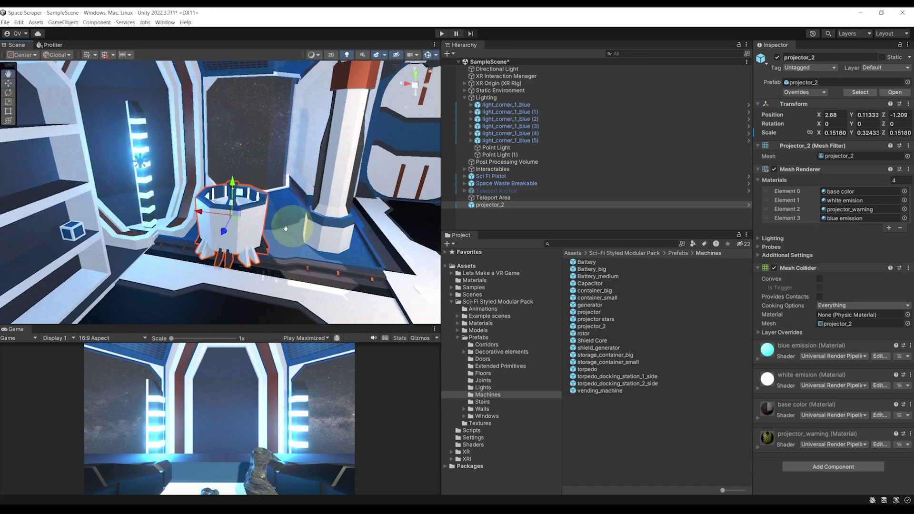
{"action": "middle_click_drag", "start_coordinate": [298, 224], "coordinate": [181, 151]}
{"action": "right_click_drag", "start_coordinate": [209, 155], "coordinate": [210, 224]}
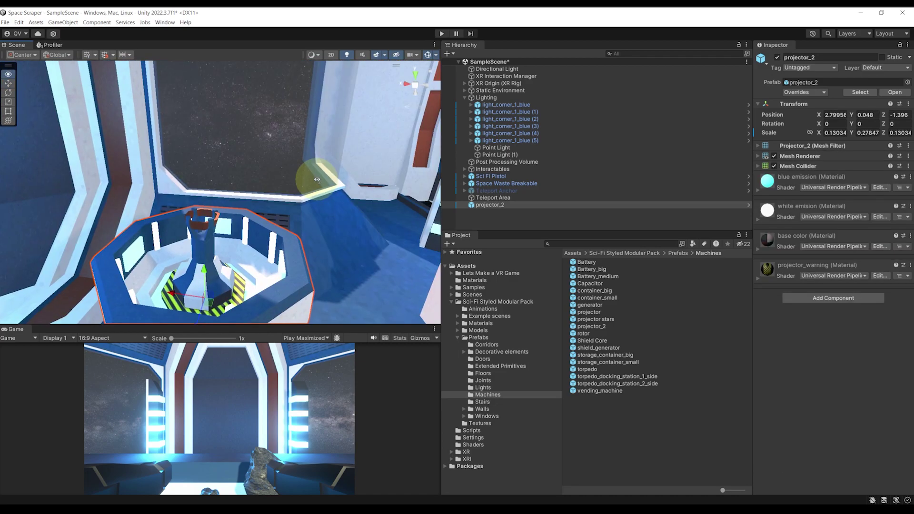
{"action": "right_click_drag", "start_coordinate": [316, 167], "coordinate": [267, 162]}
{"action": "right_click_drag", "start_coordinate": [205, 129], "coordinate": [244, 153]}
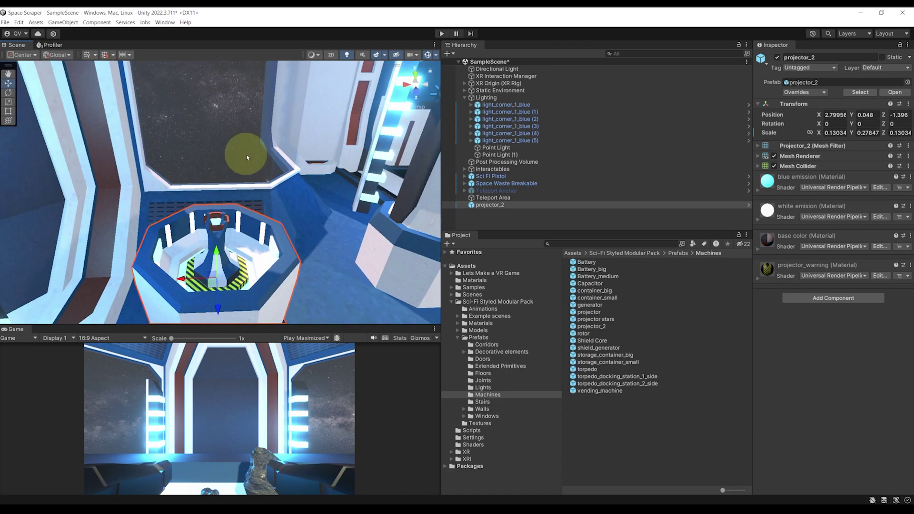
Step: Create an empty object named Socket Interactor at the scene's root level and save the scene
{"action": "left_click_drag", "start_coordinate": [563, 230], "coordinate": [552, 393]}
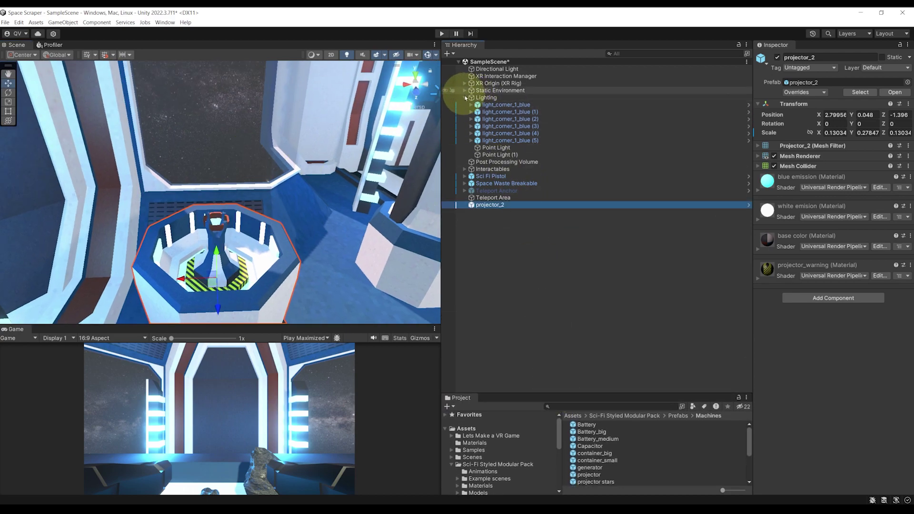
{"action": "left_click", "coordinate": [464, 97]}
{"action": "left_click", "coordinate": [524, 267]}
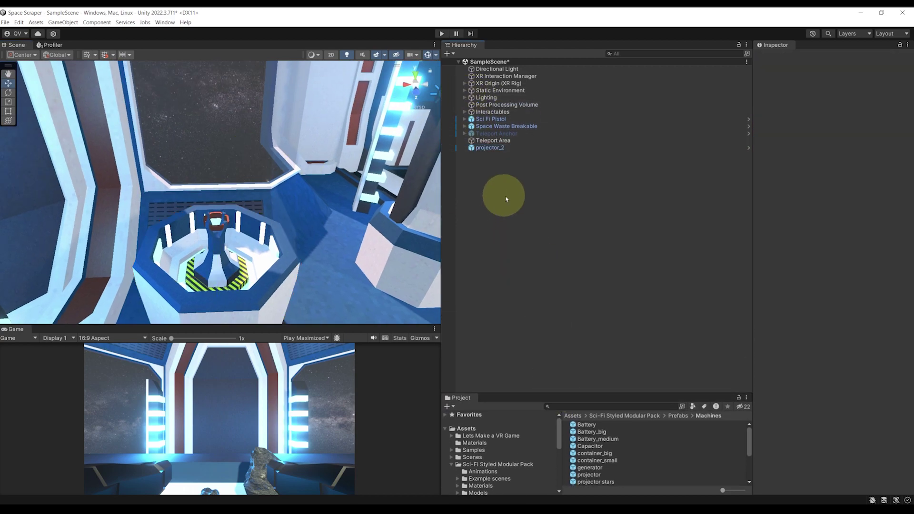
{"action": "right_click", "coordinate": [475, 173]}
{"action": "left_click", "coordinate": [521, 274]}
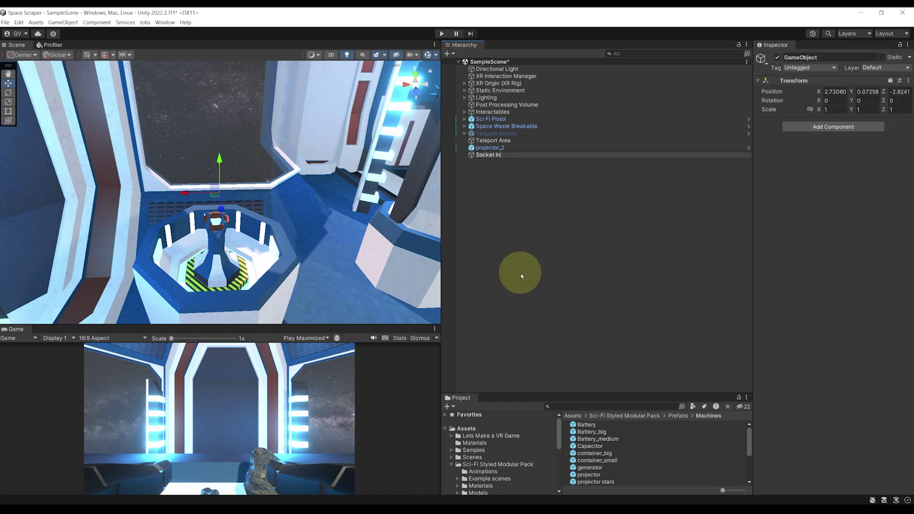
{"action": "key", "text": "Return"}
{"action": "key", "text": "ctrl+s"}
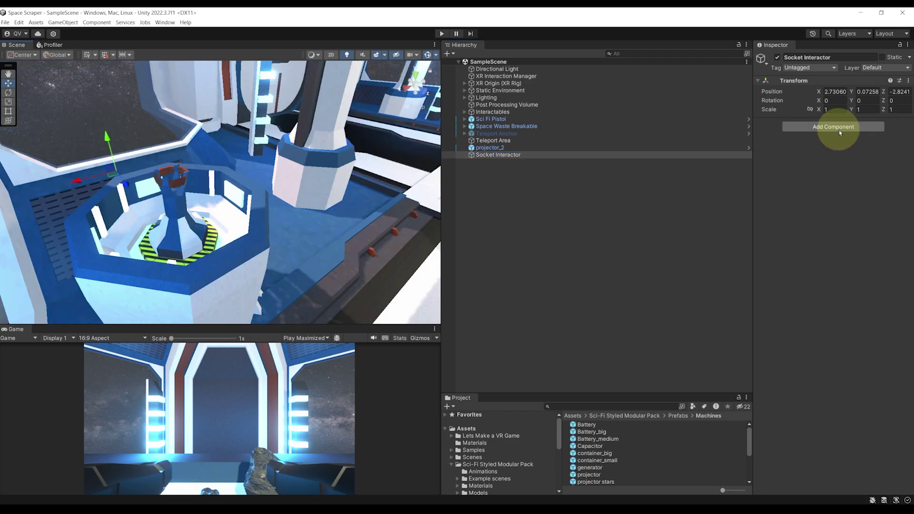
Step: Add an XR Socket Interactor component to the Socket Interactor object and examine its hover mesh settings
{"action": "left_click", "coordinate": [840, 127]}
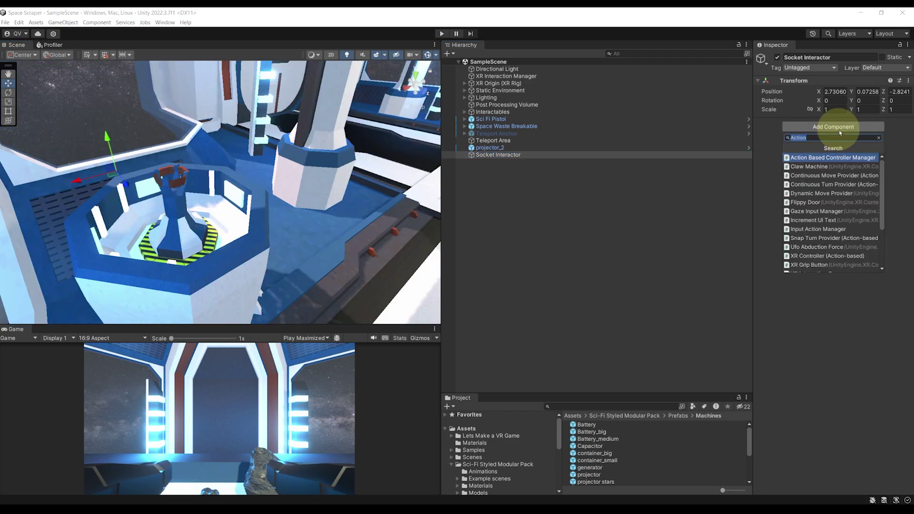
{"action": "type", "text": "Socket"}
{"action": "key", "text": "Return"}
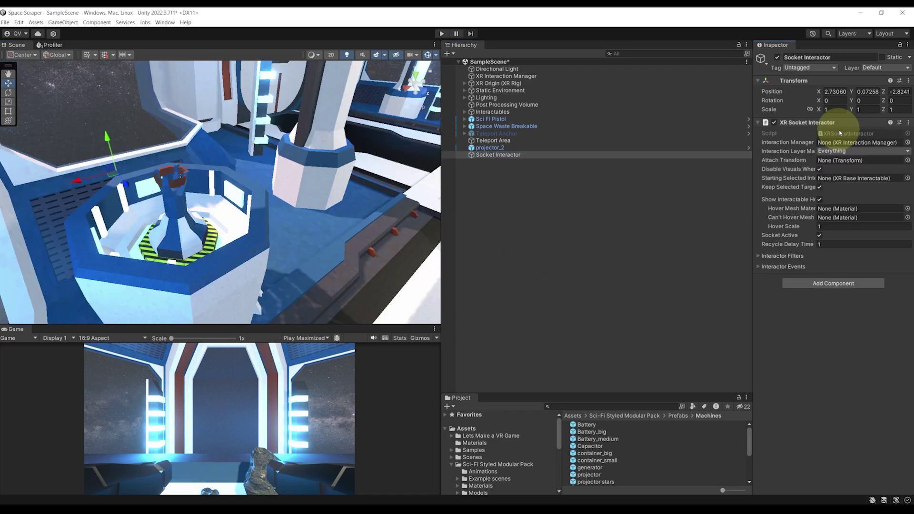
{"action": "left_click_drag", "start_coordinate": [752, 289], "coordinate": [622, 277]}
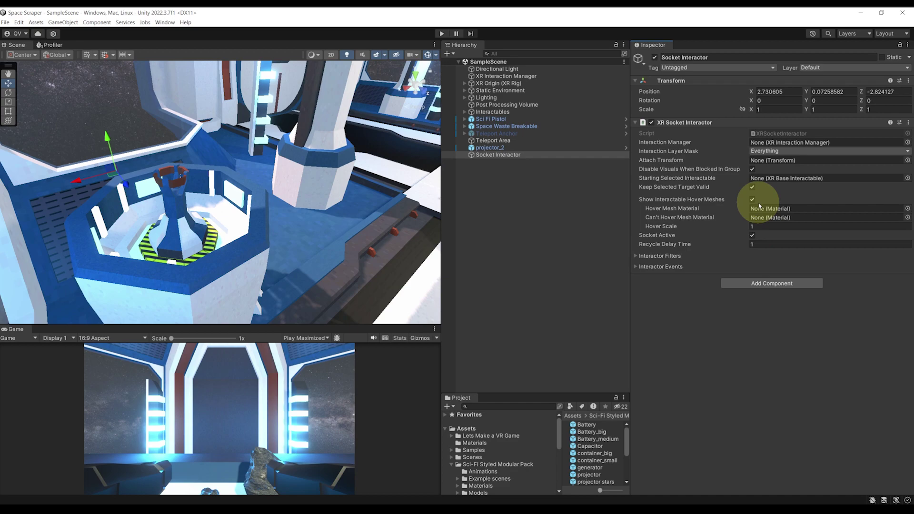
{"action": "left_click_drag", "start_coordinate": [630, 310], "coordinate": [664, 310]}
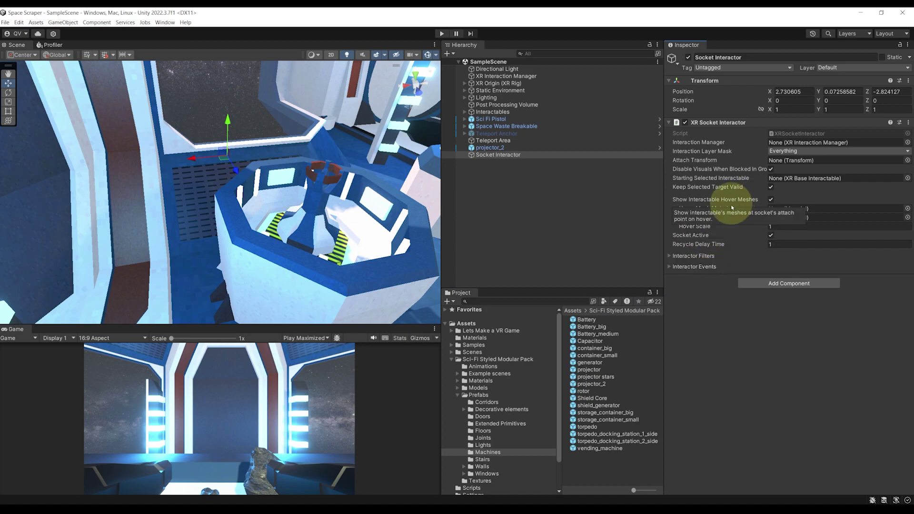
{"action": "mouse_move", "coordinate": [722, 208]}
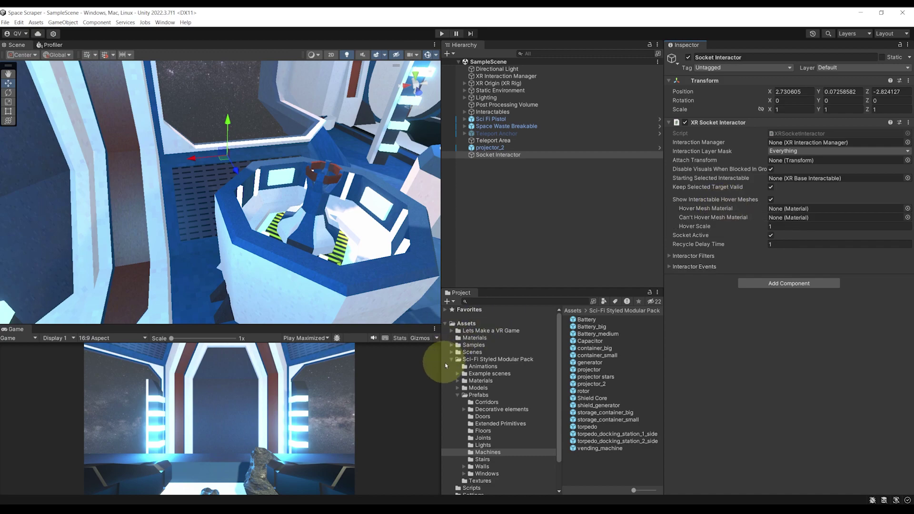
Step: Create a new material named Socket Preview in the Assets folder
{"action": "left_click", "coordinate": [451, 362]}
{"action": "right_click", "coordinate": [462, 323]}
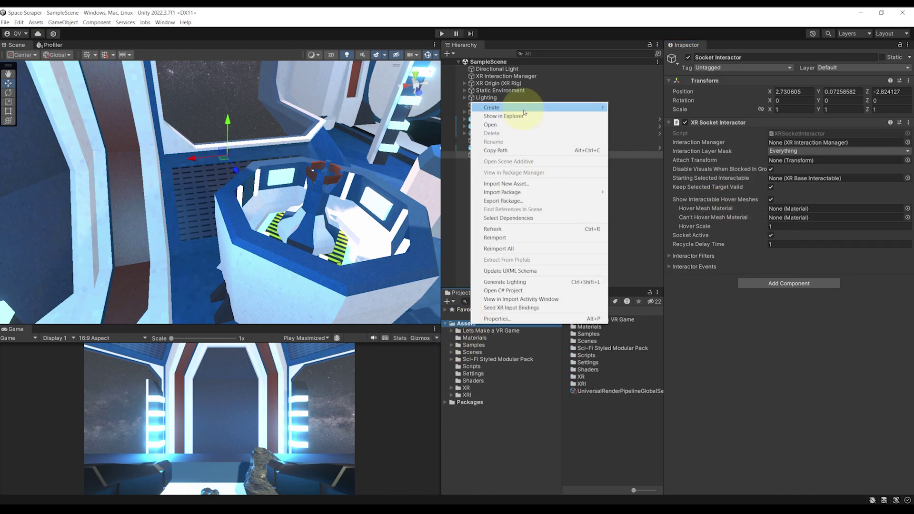
{"action": "mouse_move", "coordinate": [523, 112]}
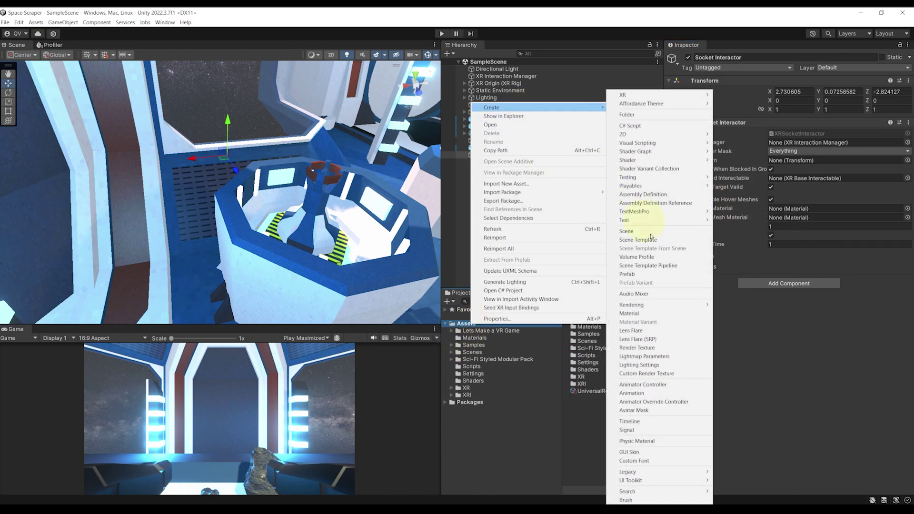
{"action": "left_click", "coordinate": [629, 313]}
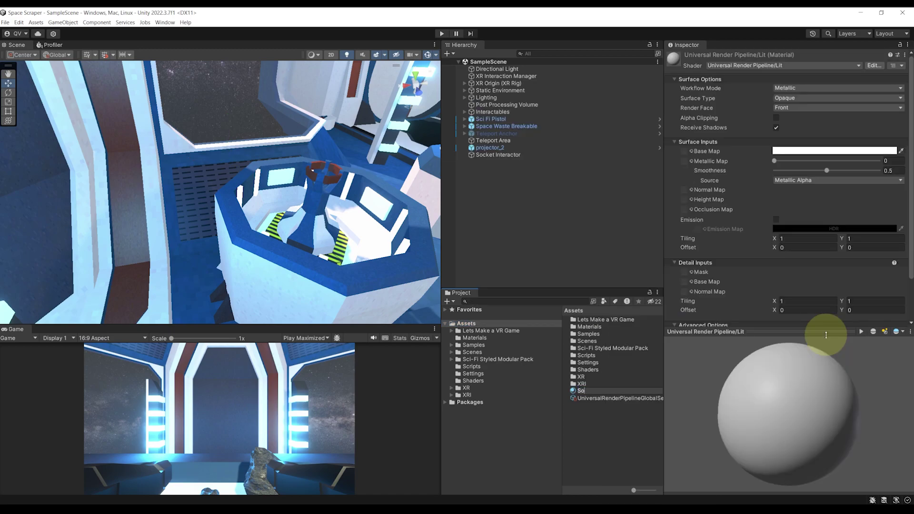
{"action": "type", "text": "Socket Preview"}
{"action": "key", "text": "Return"}
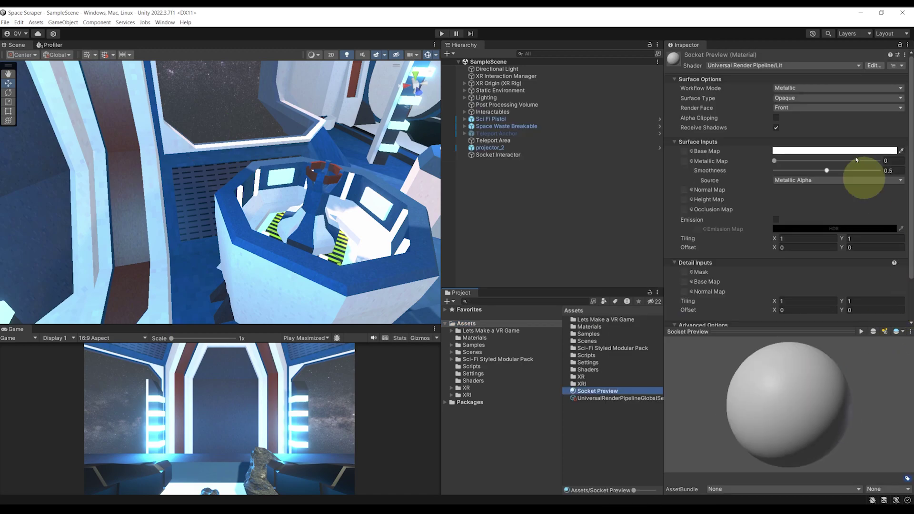
Step: Switch the Socket Preview material to the Universal Render Pipeline/Unlit shader with a Transparent surface type
{"action": "left_click", "coordinate": [790, 66]}
{"action": "left_click", "coordinate": [762, 170]}
{"action": "left_click", "coordinate": [747, 165]}
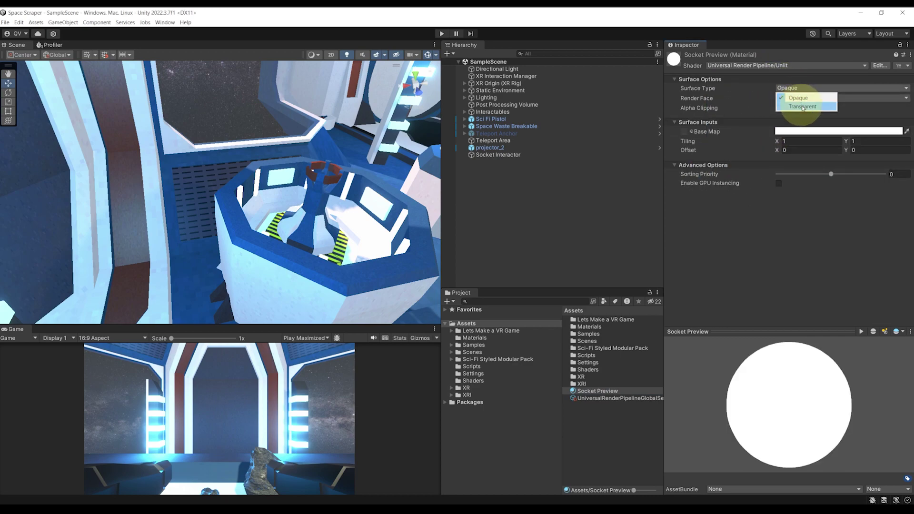
{"action": "left_click", "coordinate": [802, 106]}
Step: Set the Socket Preview base map colour to yellow FFDF00 with an alpha of about 147
{"action": "left_click", "coordinate": [805, 141]}
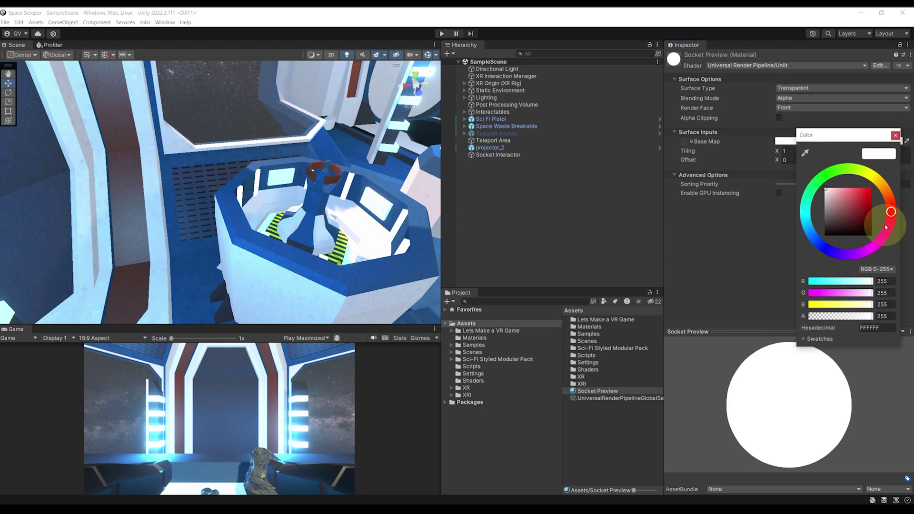
{"action": "left_click", "coordinate": [877, 180]}
{"action": "left_click_drag", "start_coordinate": [847, 190], "coordinate": [870, 188]}
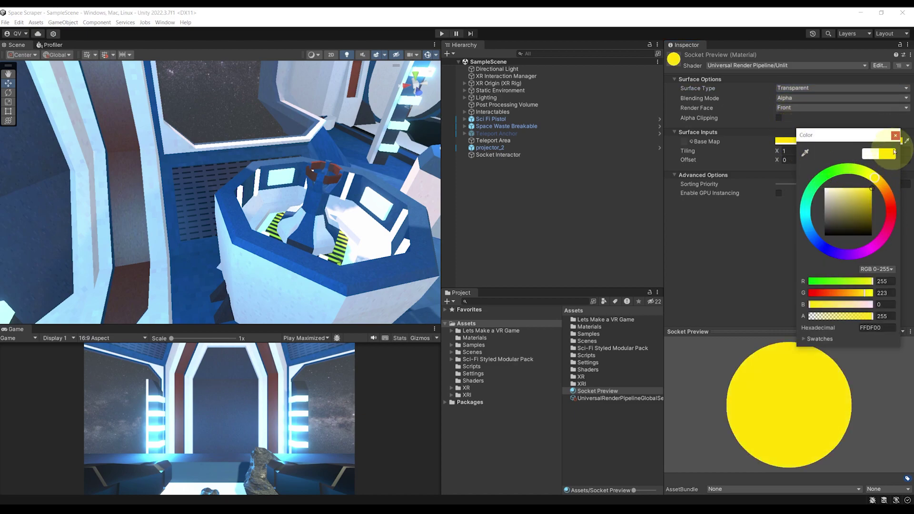
{"action": "left_click_drag", "start_coordinate": [872, 316], "coordinate": [840, 321]}
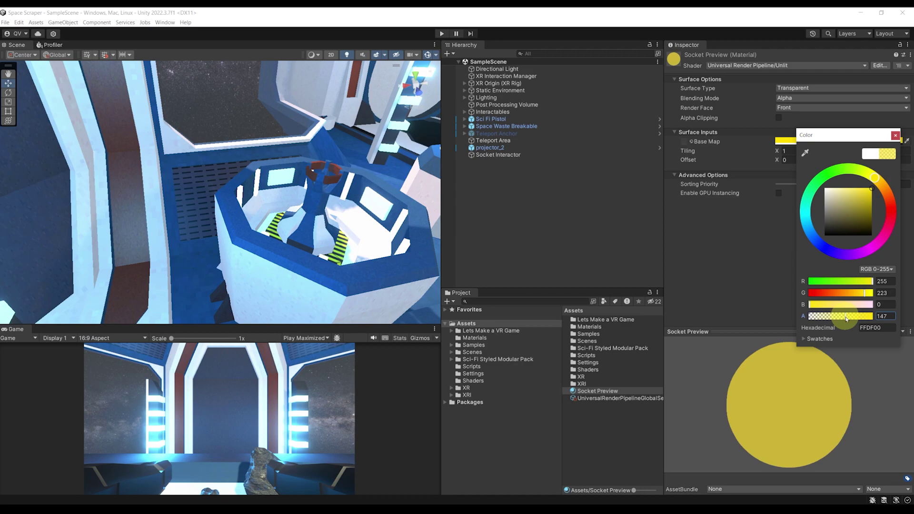
{"action": "left_click", "coordinate": [895, 136]}
Step: Assign the Socket Preview material as the Socket Interactor's Hover Mesh Material
{"action": "right_click_drag", "start_coordinate": [324, 214], "coordinate": [419, 176]}
{"action": "left_click", "coordinate": [489, 155]}
{"action": "left_click_drag", "start_coordinate": [597, 390], "coordinate": [790, 210]}
{"action": "right_click_drag", "start_coordinate": [384, 164], "coordinate": [328, 177]}
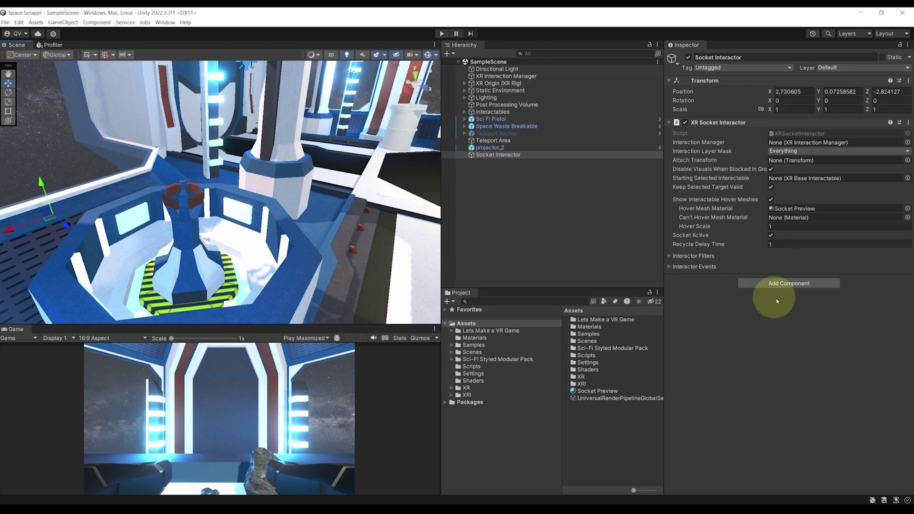
Step: Add a Sphere Collider to the Socket Interactor with radius 0.01, make it a trigger, and save the scene
{"action": "left_click", "coordinate": [781, 286]}
{"action": "type", "text": "sphere"}
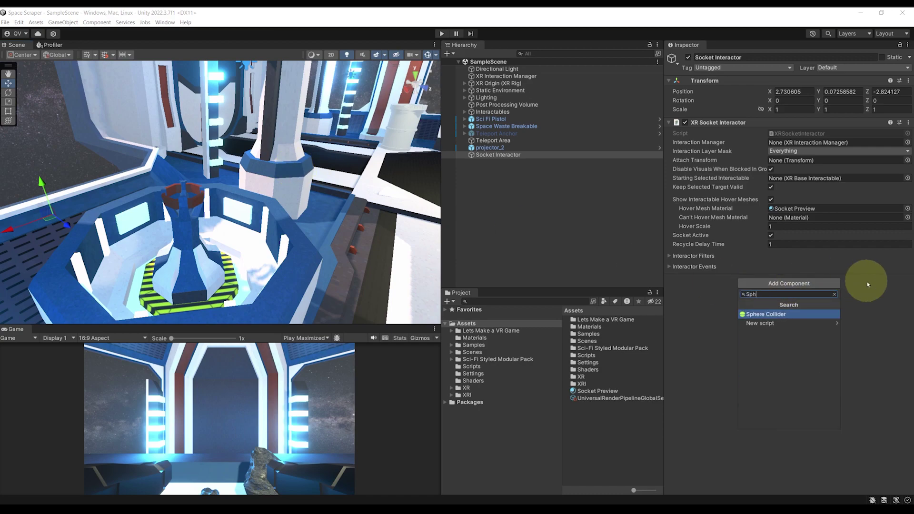
{"action": "key", "text": "Return"}
{"action": "scroll", "coordinate": [157, 219], "scroll_direction": "down", "scroll_amount": 3}
{"action": "left_click", "coordinate": [851, 337]}
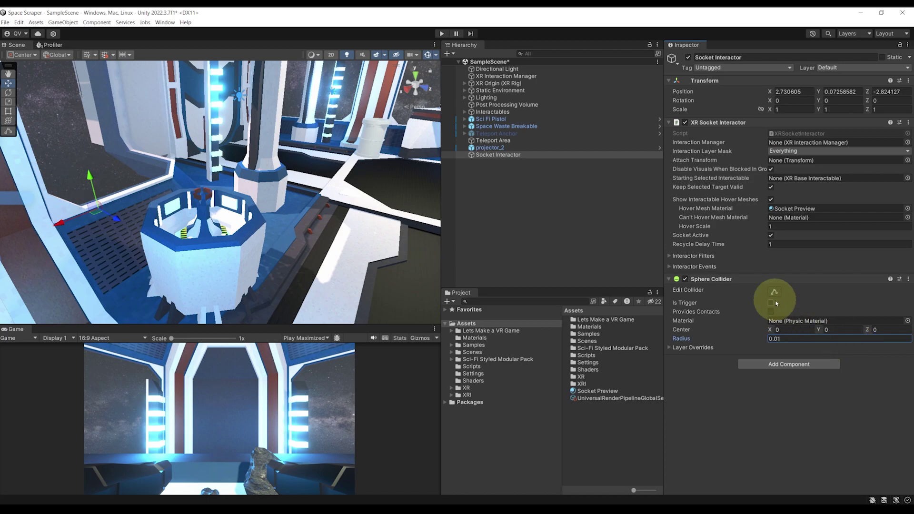
{"action": "key", "text": "ctrl+s"}
Step: Examine the projector's central holder and compare the placement and scale of projector_2 and the Socket Interactor
{"action": "key", "text": "f"}
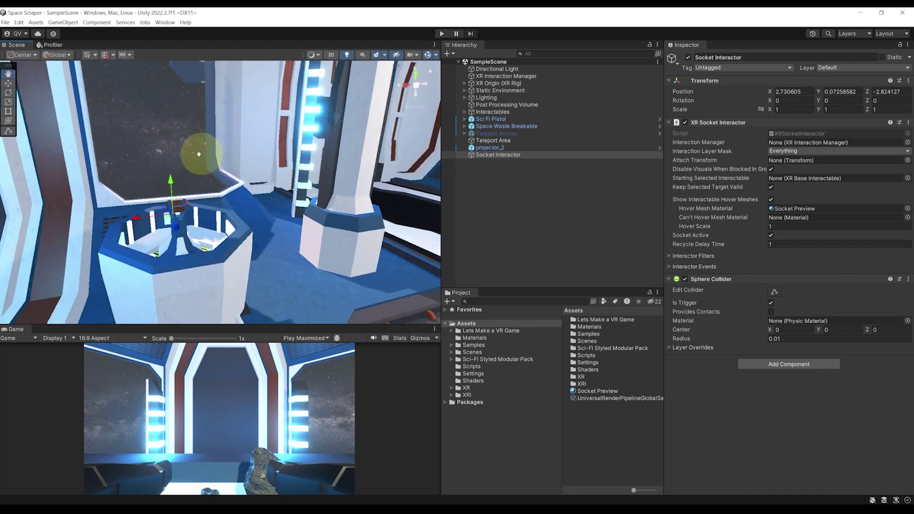
{"action": "left_click_drag", "start_coordinate": [252, 135], "coordinate": [220, 193], "text": "alt"}
{"action": "left_click_drag", "start_coordinate": [306, 197], "coordinate": [257, 159], "text": "alt"}
{"action": "left_click", "coordinate": [471, 156]}
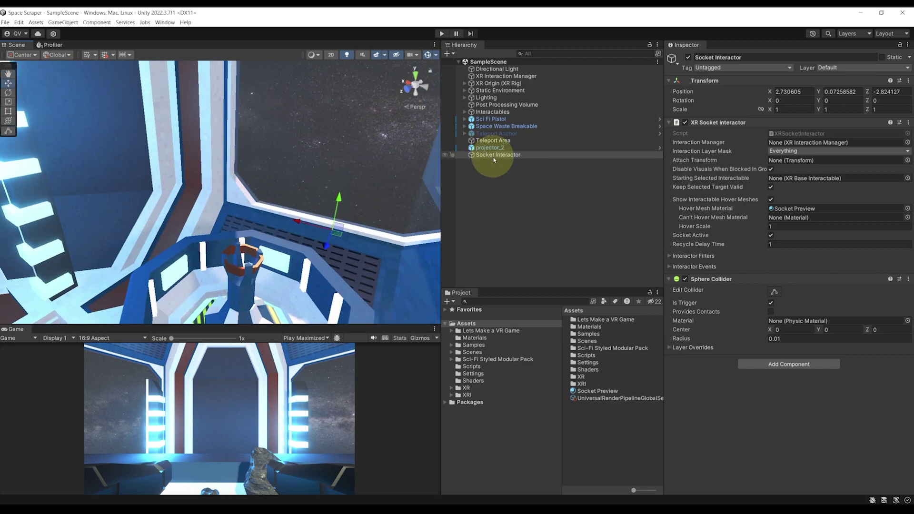
{"action": "left_click", "coordinate": [490, 151]}
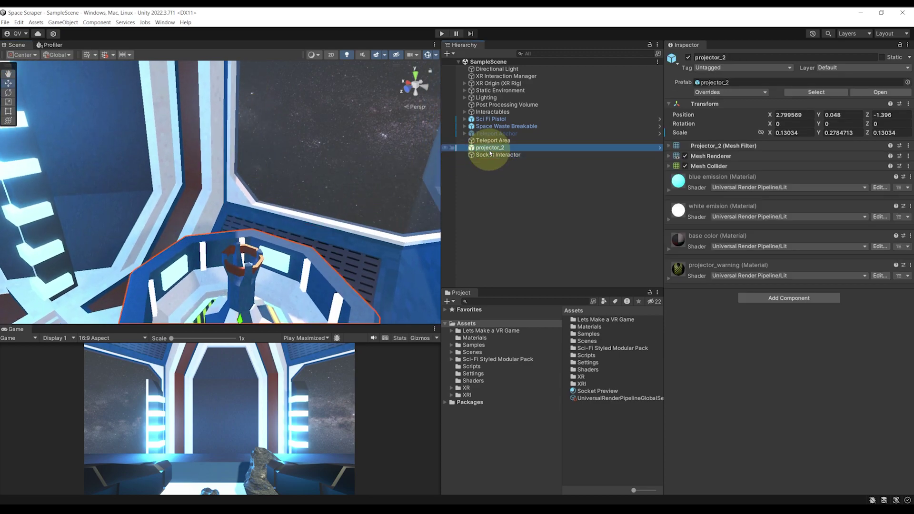
{"action": "scroll", "coordinate": [224, 281], "scroll_direction": "down", "scroll_amount": 3}
{"action": "scroll", "coordinate": [239, 240], "scroll_direction": "up", "scroll_amount": 2}
{"action": "right_click_drag", "start_coordinate": [233, 228], "coordinate": [267, 236]}
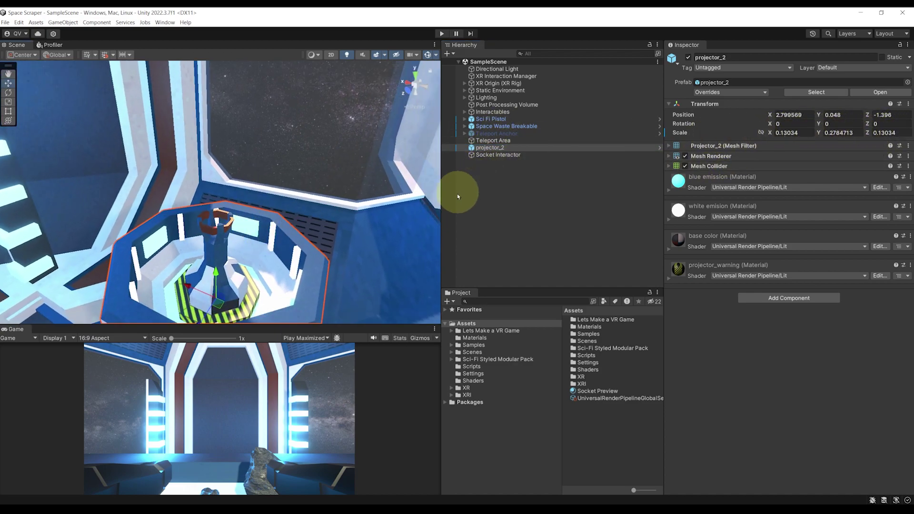
{"action": "left_click_drag", "start_coordinate": [252, 253], "coordinate": [310, 216], "text": "alt"}
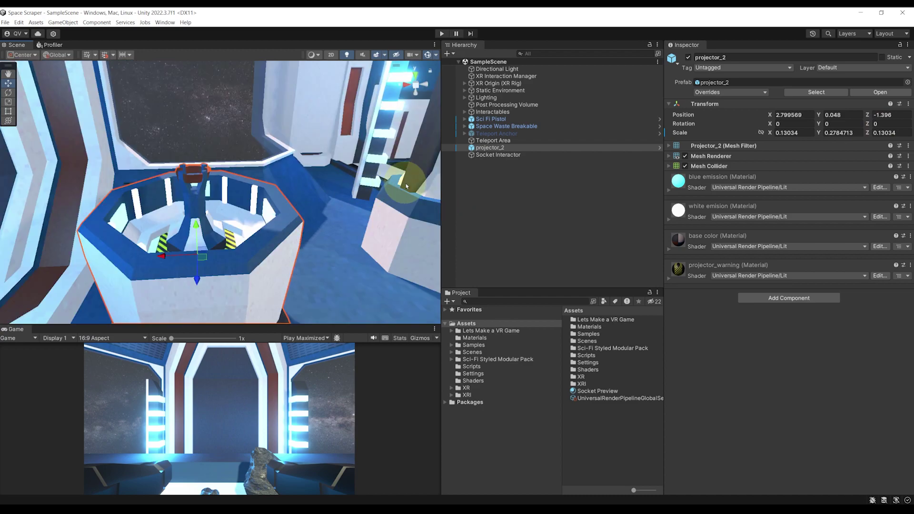
{"action": "left_click", "coordinate": [497, 155]}
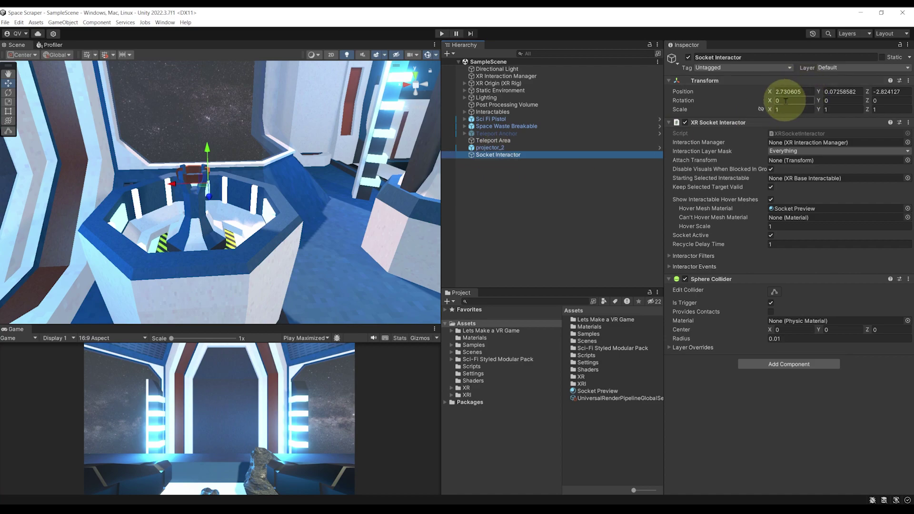
{"action": "left_click", "coordinate": [473, 230]}
{"action": "left_click", "coordinate": [483, 155]}
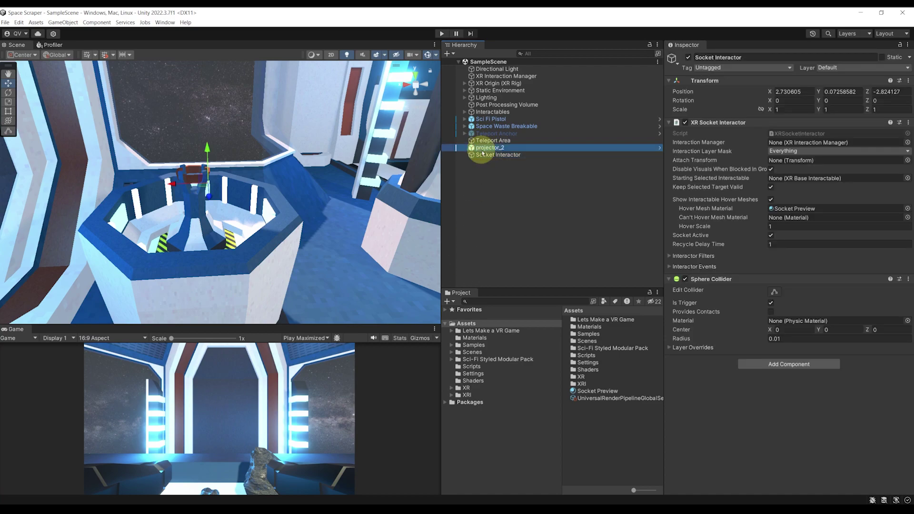
Step: Create an empty parent object around projector_2
{"action": "left_click", "coordinate": [481, 147]}
{"action": "right_click", "coordinate": [482, 148]}
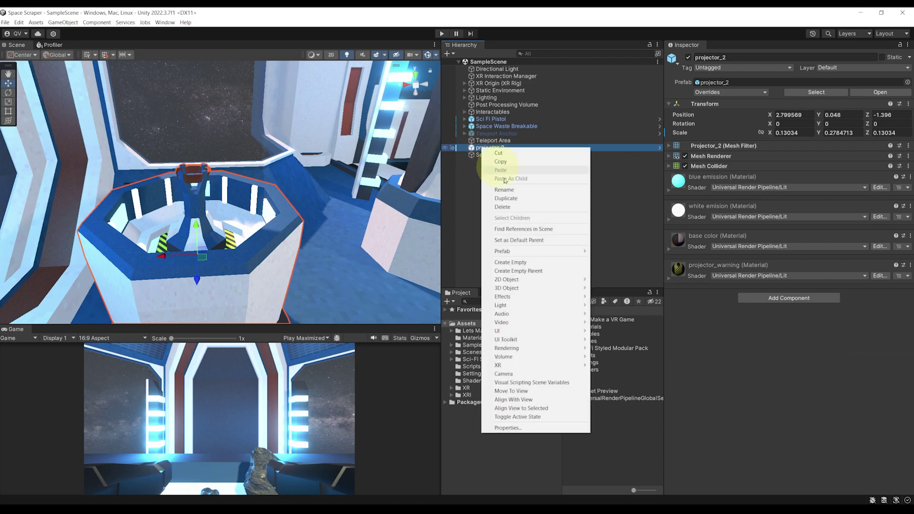
{"action": "left_click", "coordinate": [523, 272]}
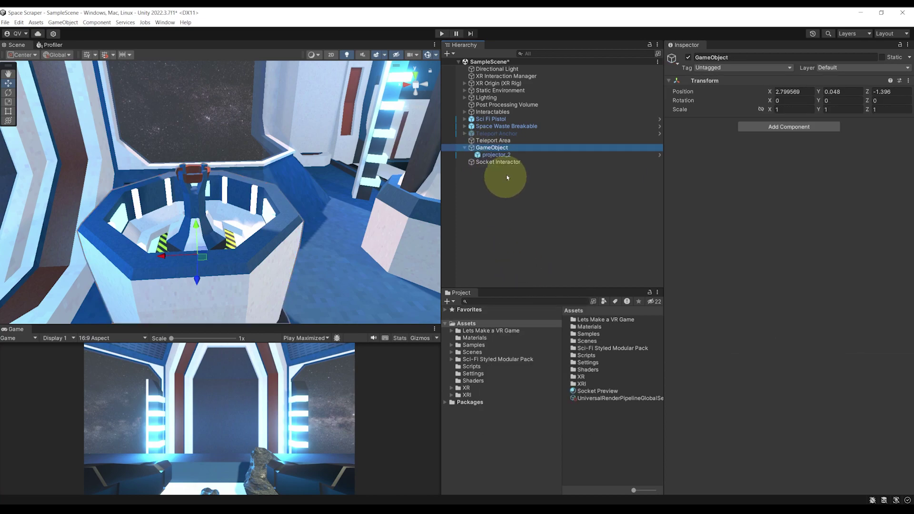
{"action": "left_click_drag", "start_coordinate": [223, 184], "coordinate": [376, 188], "text": "alt"}
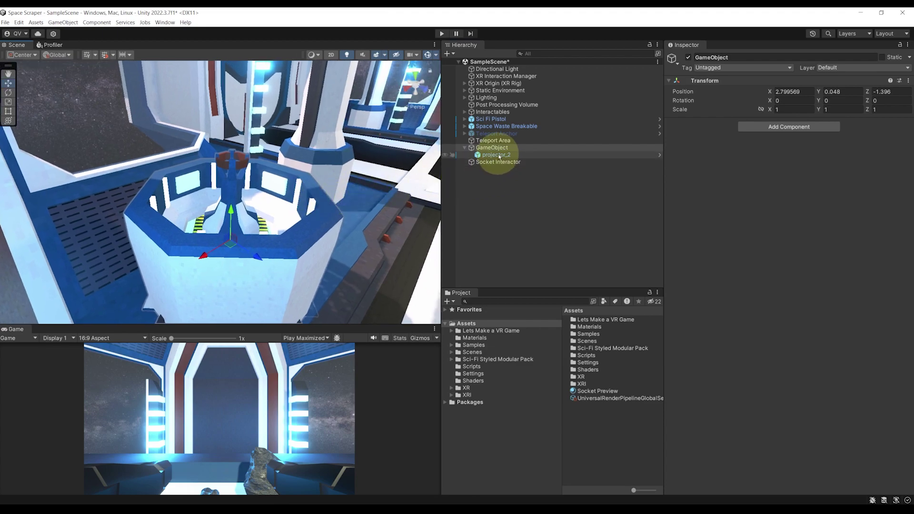
{"action": "left_click_drag", "start_coordinate": [243, 193], "coordinate": [329, 212], "text": "alt"}
{"action": "middle_click_drag", "start_coordinate": [314, 228], "coordinate": [273, 244]}
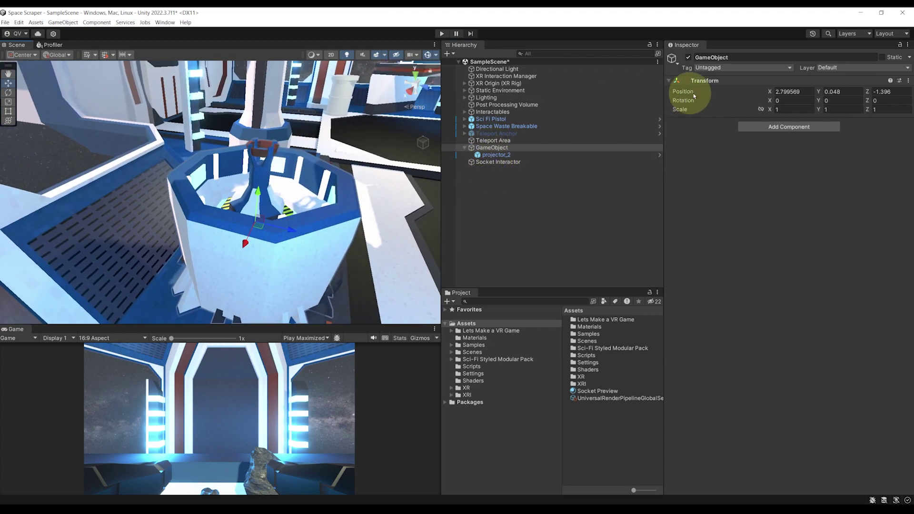
Step: Rename the new parent of projector_2 as Energy Analyzer and save the scene
{"action": "left_click", "coordinate": [491, 147]}
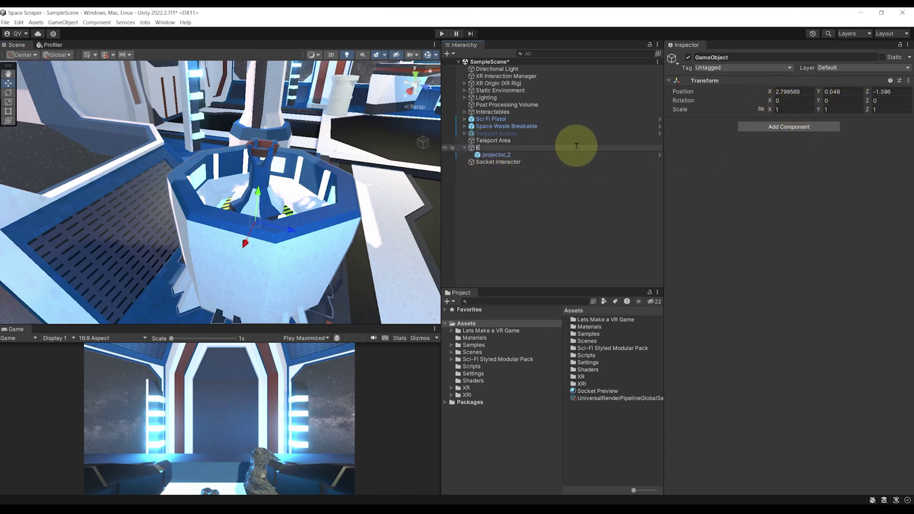
{"action": "type", "text": "Energy Analyzer"}
{"action": "key", "text": "Return"}
{"action": "key", "text": "ctrl+s"}
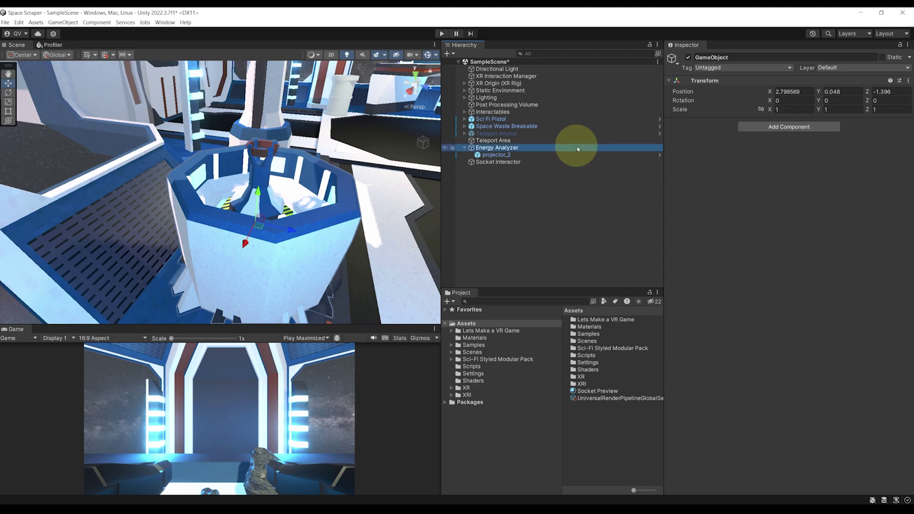
Step: Make the Socket Interactor a child of Energy Analyzer and set its local position to 0, 0, 0
{"action": "left_click_drag", "start_coordinate": [507, 164], "coordinate": [506, 152]}
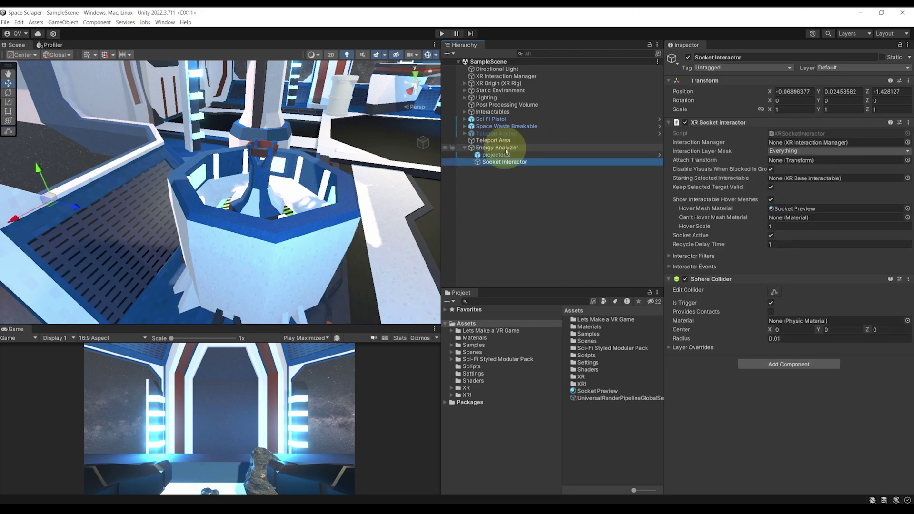
{"action": "left_click", "coordinate": [791, 91]}
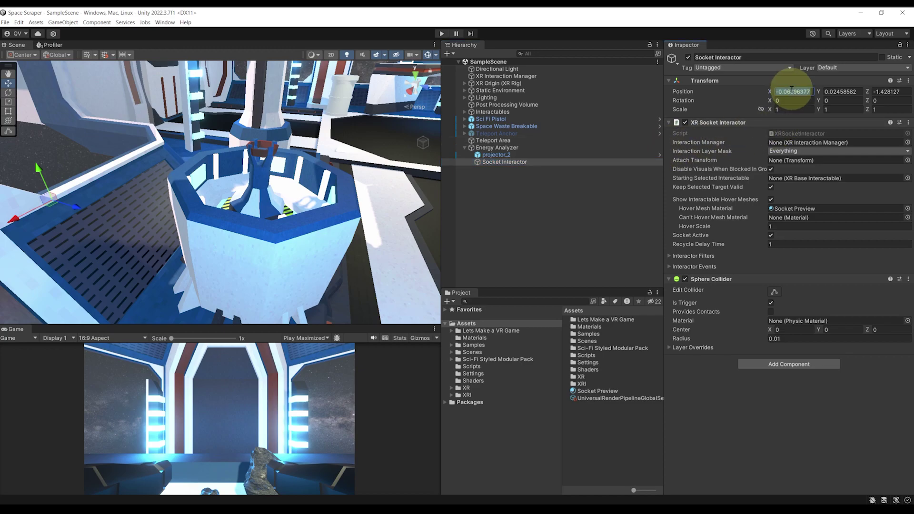
{"action": "type", "text": "0"}
{"action": "key", "text": "Tab"}
{"action": "type", "text": "0"}
{"action": "key", "text": "Tab"}
{"action": "type", "text": "0"}
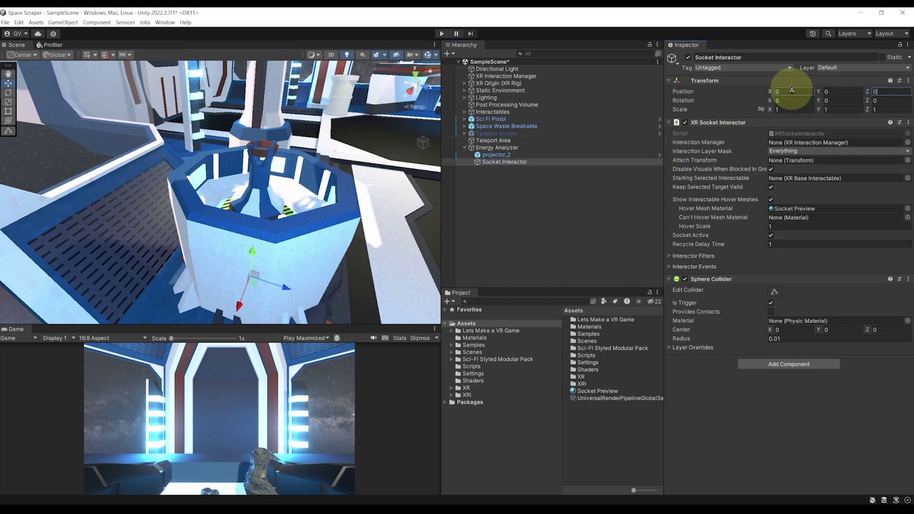
Step: Raise the Socket Interactor above the projector's central holder, to a local Y position of about 0.73
{"action": "left_click_drag", "start_coordinate": [327, 191], "coordinate": [167, 150], "text": "alt"}
{"action": "left_click_drag", "start_coordinate": [371, 233], "coordinate": [230, 173], "text": "alt"}
{"action": "left_click_drag", "start_coordinate": [280, 134], "coordinate": [282, 128]}
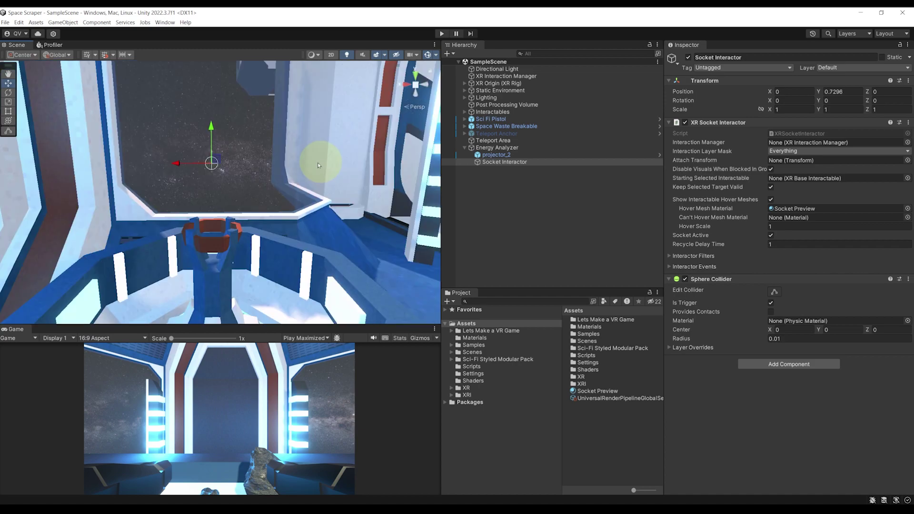
Step: Set the Socket Interactor's Sphere Collider radius to 0.1 and save the scene
{"action": "left_click_drag", "start_coordinate": [318, 165], "coordinate": [302, 164], "text": "alt"}
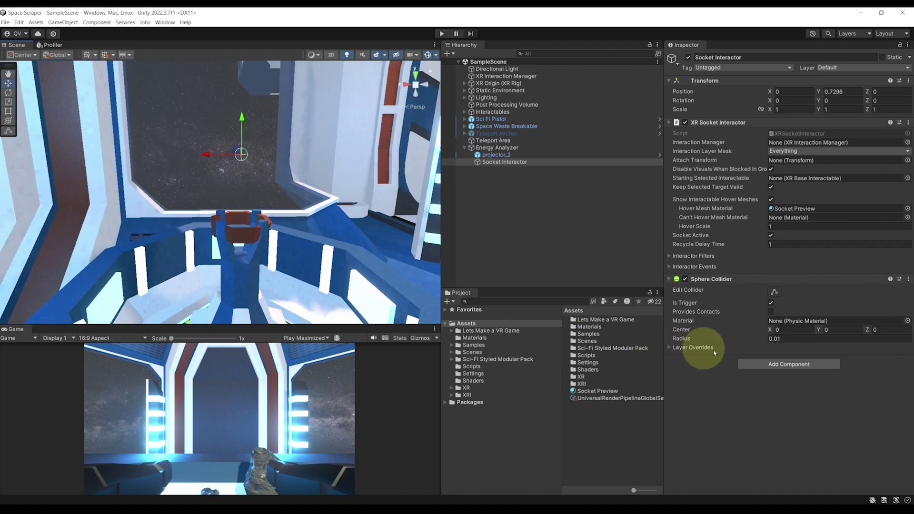
{"action": "left_click", "coordinate": [780, 338]}
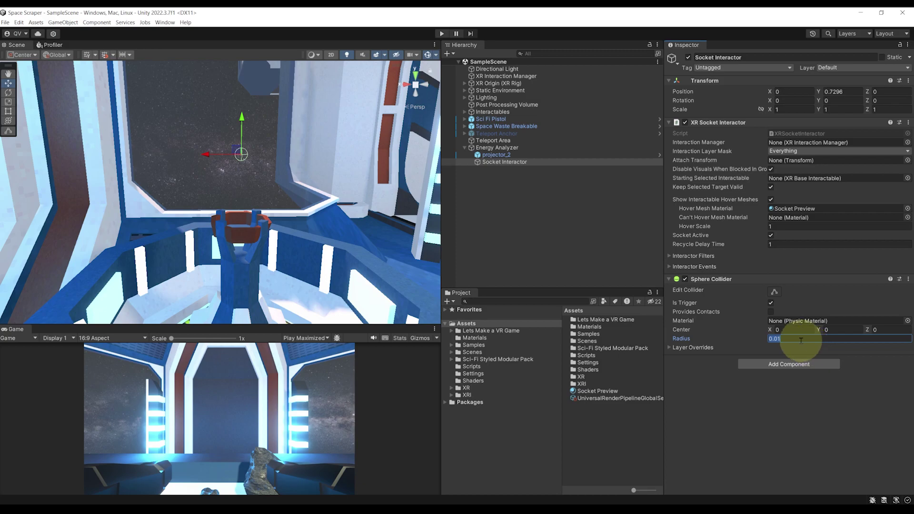
{"action": "type", "text": ".1"}
{"action": "key", "text": "ctrl+s"}
Step: Fine-tune the Socket Interactor's height over the projector's central holder and save the scene
{"action": "right_click_drag", "start_coordinate": [259, 214], "coordinate": [231, 185]}
{"action": "left_click_drag", "start_coordinate": [231, 185], "coordinate": [232, 194]}
{"action": "key", "text": "ctrl+s"}
{"action": "right_click_drag", "start_coordinate": [267, 211], "coordinate": [287, 211]}
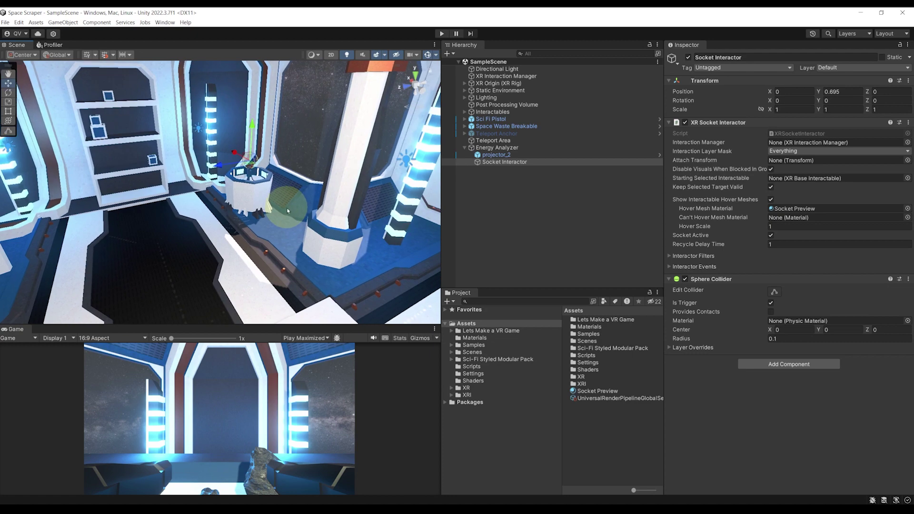
Step: Play-test the socket in the VR scene, stop the test, and inspect the Energy Analyzer from another angle
{"action": "left_click", "coordinate": [441, 33]}
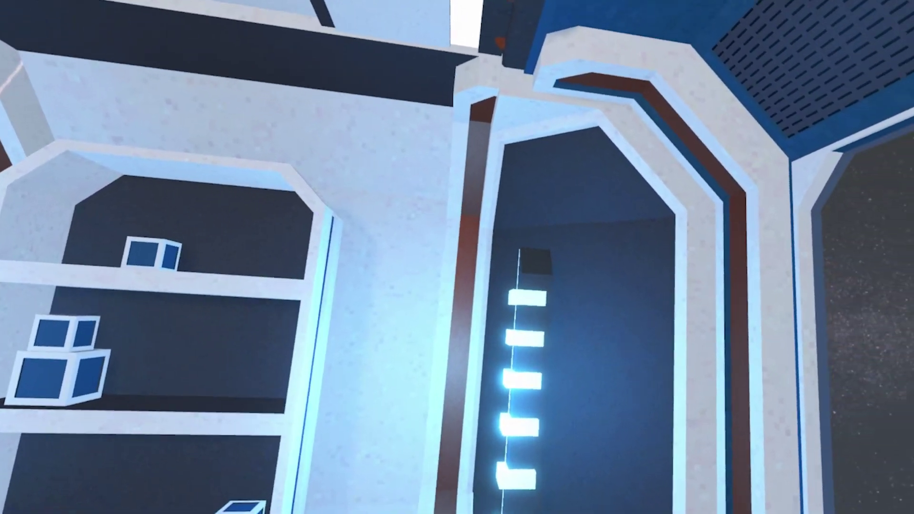
{"action": "left_click", "coordinate": [440, 35]}
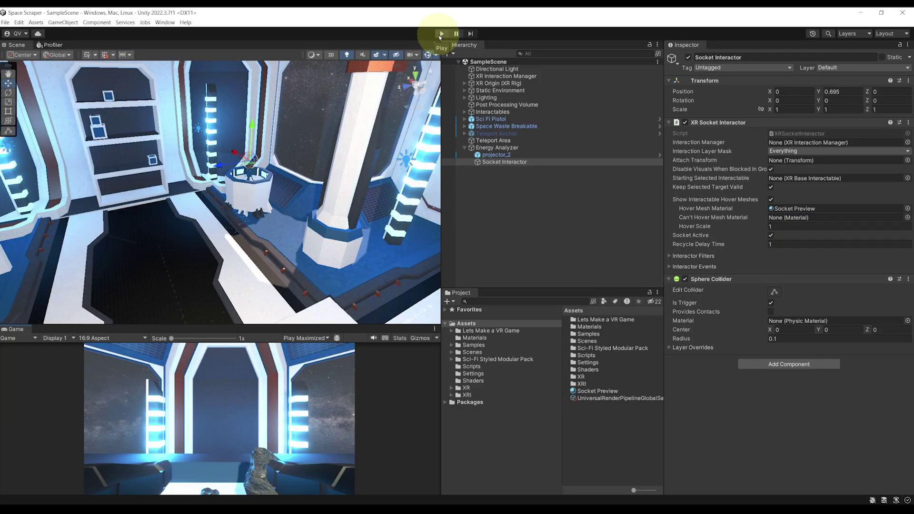
{"action": "right_click_drag", "start_coordinate": [261, 209], "coordinate": [257, 162]}
{"action": "right_click_drag", "start_coordinate": [405, 184], "coordinate": [471, 191]}
{"action": "left_click", "coordinate": [527, 208]}
{"action": "mouse_move", "coordinate": [293, 186]}
{"action": "right_mouse_down"}
{"action": "mouse_move", "coordinate": [289, 173]}
{"action": "mouse_move", "coordinate": [215, 190]}
{"action": "mouse_move", "coordinate": [218, 153]}
{"action": "mouse_move", "coordinate": [320, 167]}
{"action": "mouse_move", "coordinate": [168, 189]}
{"action": "mouse_move", "coordinate": [261, 204]}
{"action": "mouse_move", "coordinate": [238, 210]}
{"action": "mouse_move", "coordinate": [331, 197]}
{"action": "mouse_move", "coordinate": [241, 230]}
{"action": "mouse_move", "coordinate": [187, 159]}
{"action": "mouse_move", "coordinate": [214, 139]}
{"action": "mouse_move", "coordinate": [179, 153]}
{"action": "mouse_move", "coordinate": [198, 174]}
{"action": "mouse_move", "coordinate": [173, 214]}
{"action": "mouse_move", "coordinate": [255, 255]}
{"action": "mouse_move", "coordinate": [306, 224]}
{"action": "mouse_move", "coordinate": [296, 195]}
{"action": "mouse_move", "coordinate": [334, 132]}
{"action": "mouse_move", "coordinate": [181, 163]}
{"action": "mouse_move", "coordinate": [147, 180]}
{"action": "mouse_move", "coordinate": [244, 198]}
{"action": "mouse_move", "coordinate": [286, 192]}
{"action": "right_mouse_up"}
Step: Check the Interaction Layer Mask options on the Socket Interactor
{"action": "left_click", "coordinate": [516, 161]}
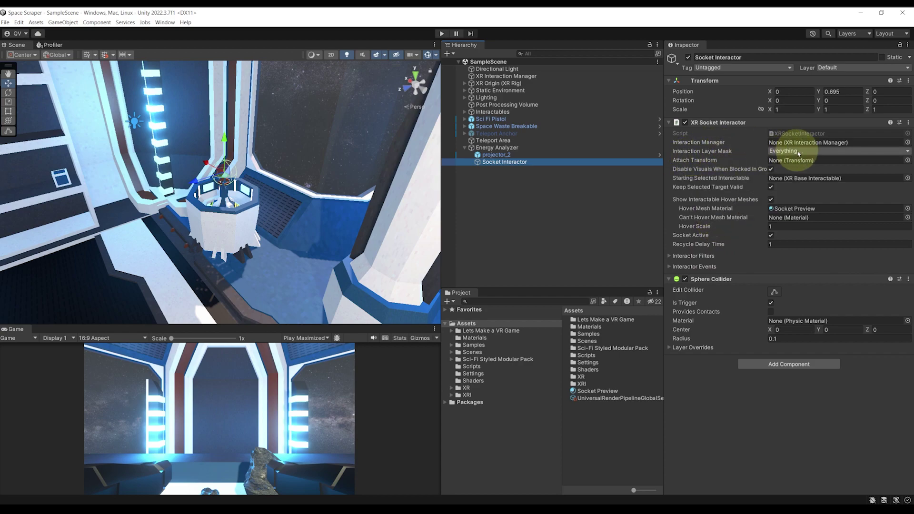
{"action": "left_click", "coordinate": [783, 151]}
{"action": "left_click", "coordinate": [691, 446]}
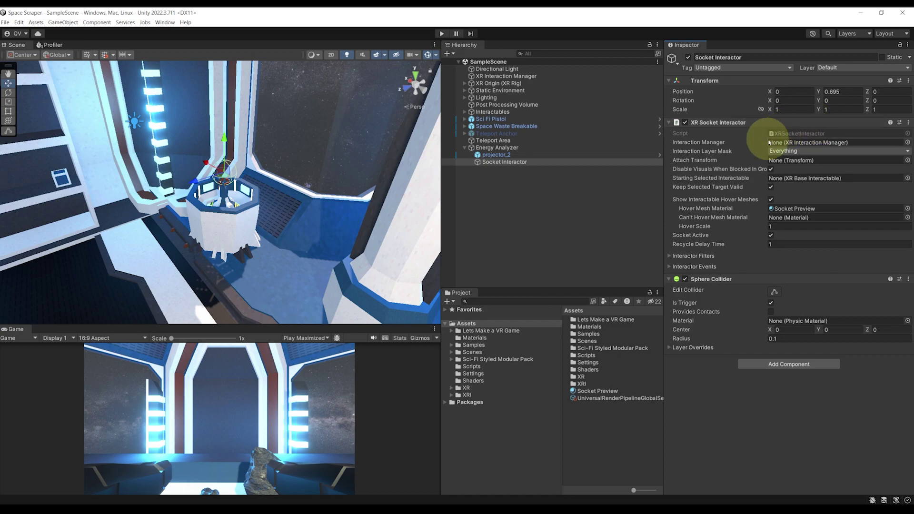
Step: Replace the XR Socket Interactor component on the Socket Interactor with a new script named XRSocketTagInteractor
{"action": "right_click", "coordinate": [714, 125]}
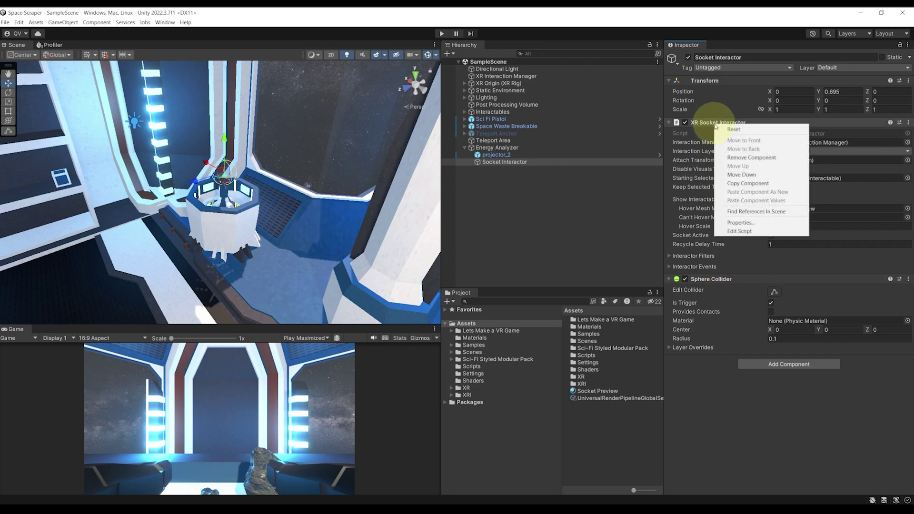
{"action": "left_click", "coordinate": [754, 157]}
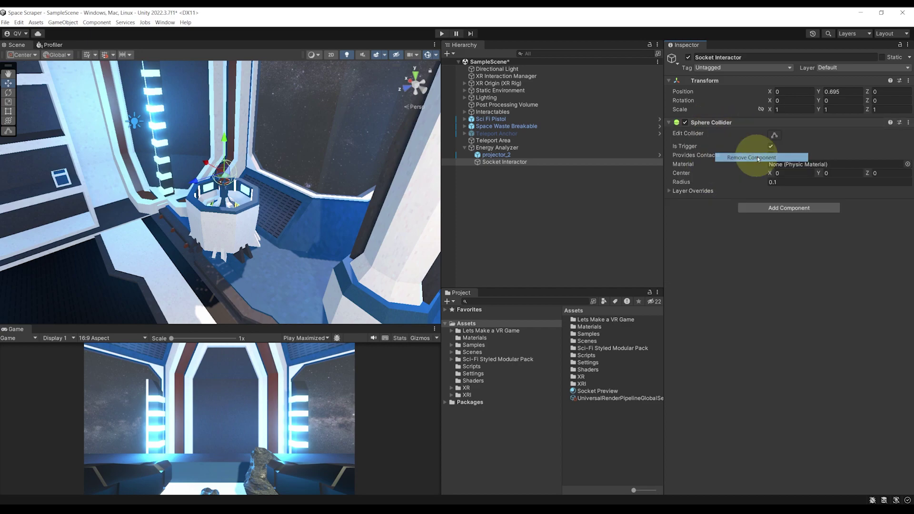
{"action": "left_click", "coordinate": [768, 209]}
{"action": "type", "text": "XR"}
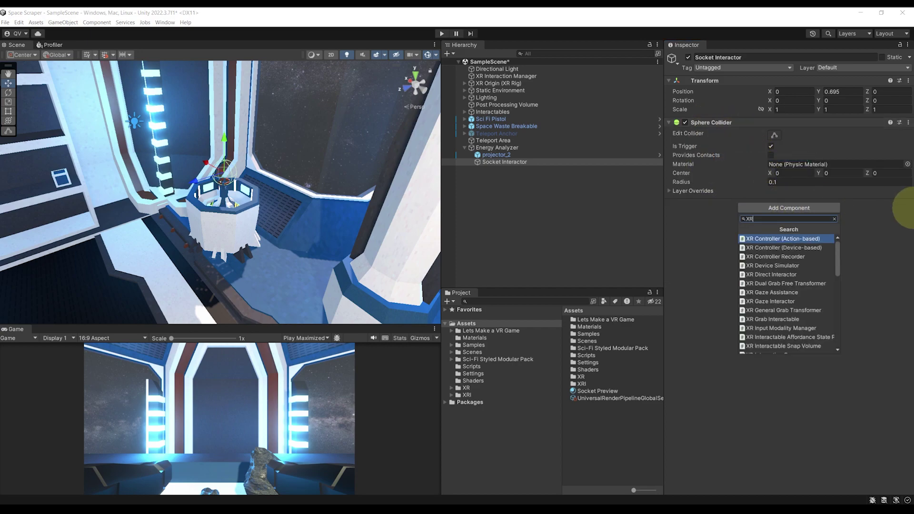
{"action": "type", "text": "SocketTagInteractor"}
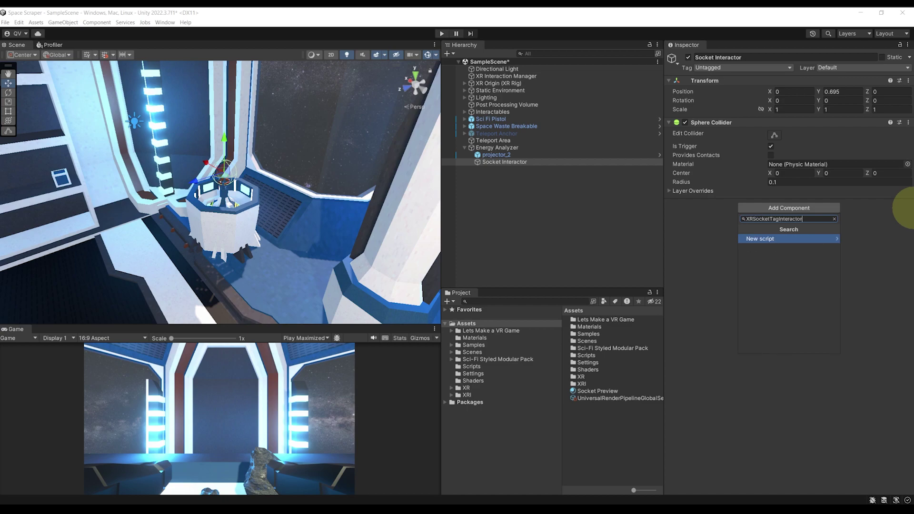
{"action": "key", "text": "Return"}
{"action": "key", "text": "Return"}
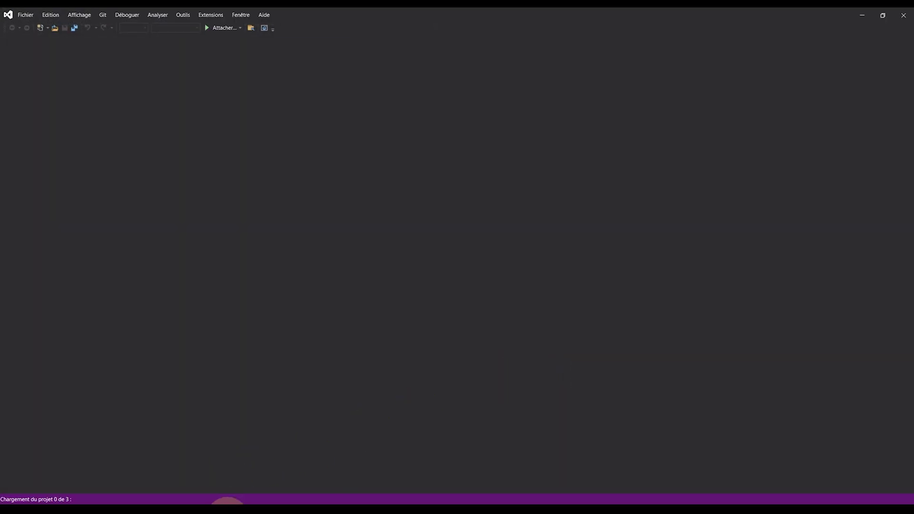
Step: In Visual Studio, add a using directive for UnityEngine.XR.Interaction.Toolkit to the XRSocketTagInteractor script
{"action": "scroll", "coordinate": [145, 244], "scroll_direction": "down", "scroll_amount": 1, "text": "ctrl"}
{"action": "key", "text": "ctrl+s"}
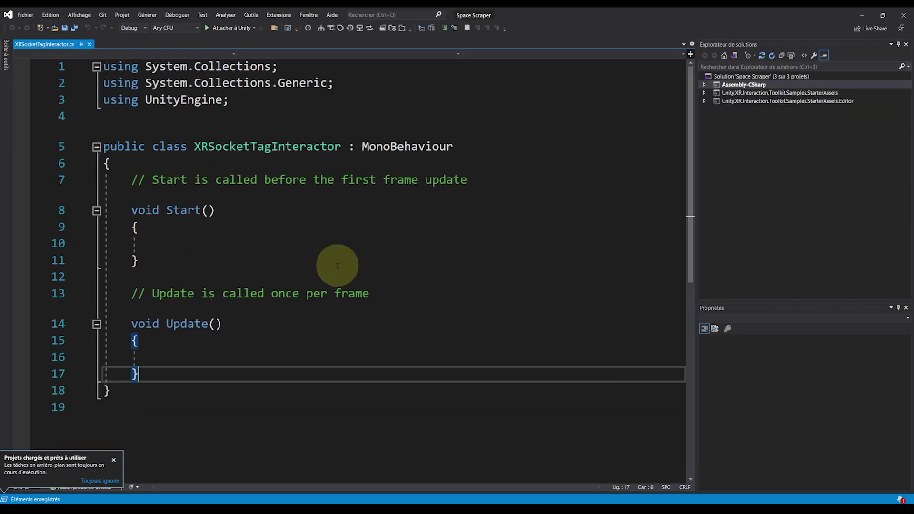
{"action": "left_click", "coordinate": [121, 458]}
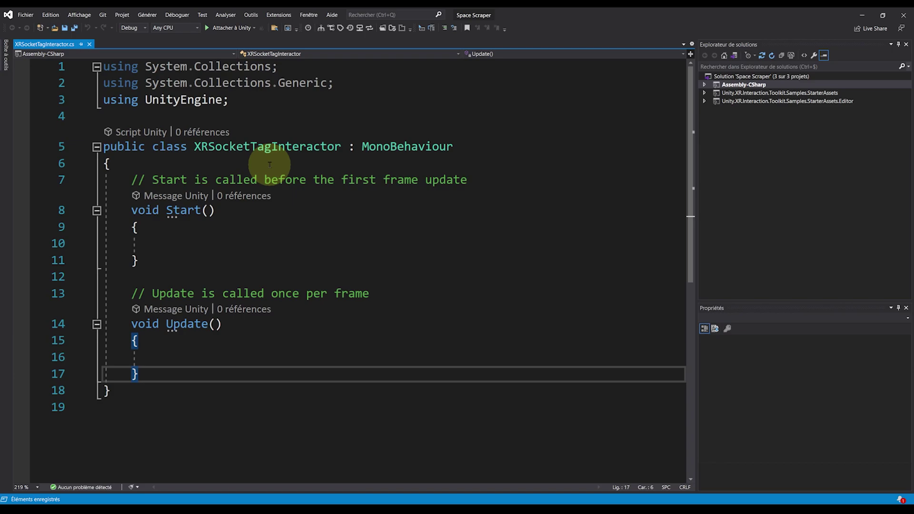
{"action": "left_click", "coordinate": [257, 105]}
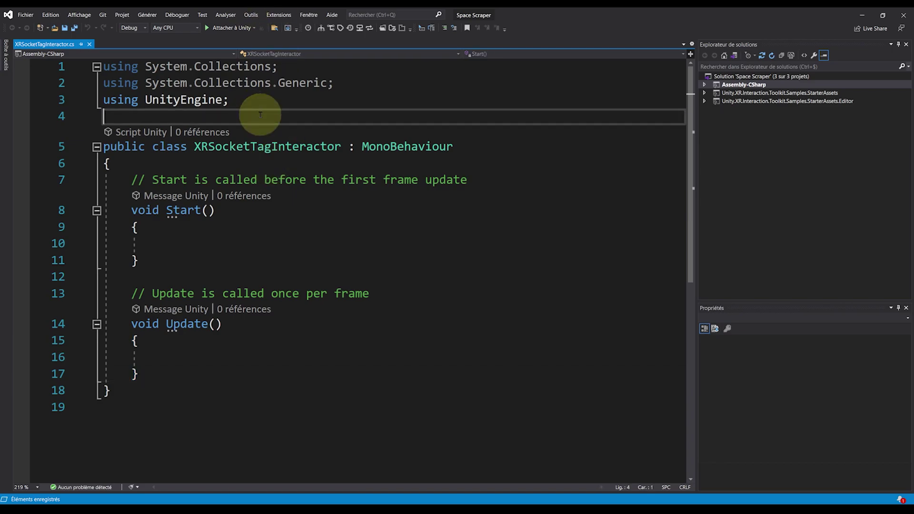
{"action": "key", "text": "Return"}
{"action": "type", "text": "using Un"}
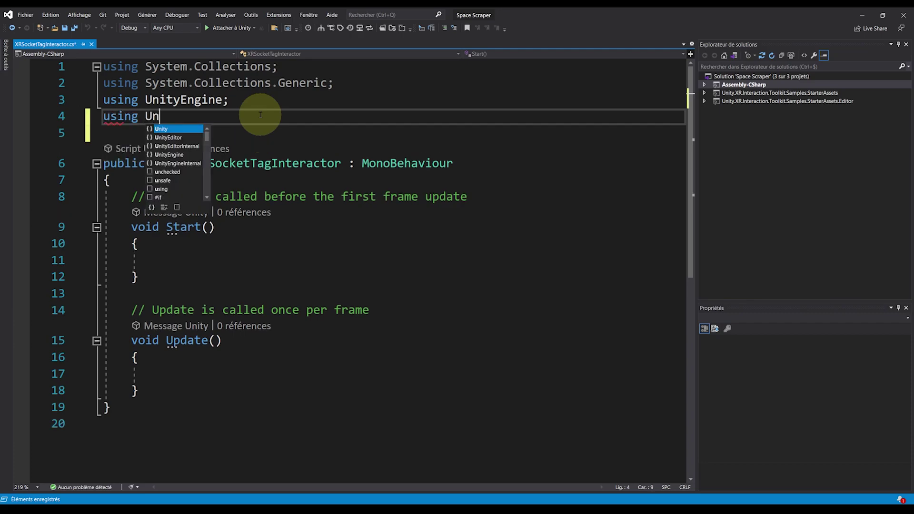
{"action": "type", "text": "ityEngine.XR.Interaction.Toolkit;"}
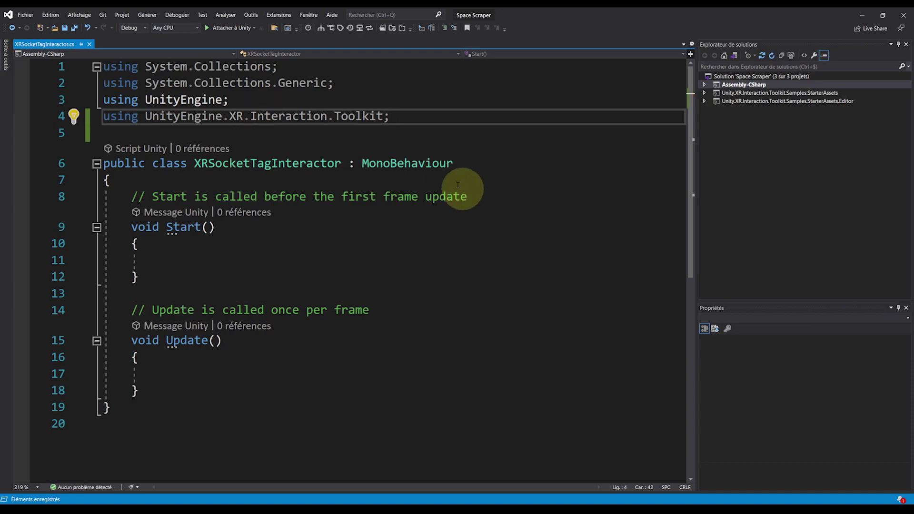
Step: Change the base class of XRSocketTagInteractor from MonoBehaviour to XRSocketInteractor and save the script
{"action": "double_click", "coordinate": [424, 165]}
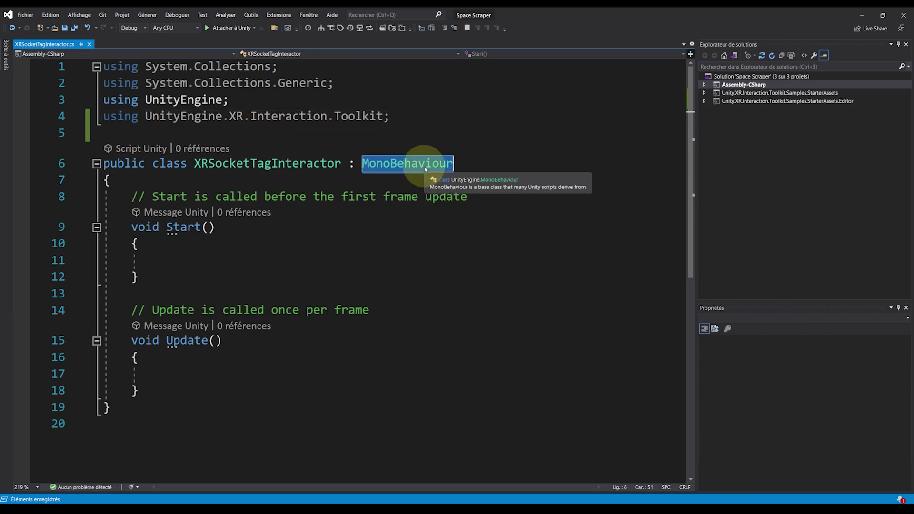
{"action": "type", "text": "XRSock"}
{"action": "key", "text": "Tab"}
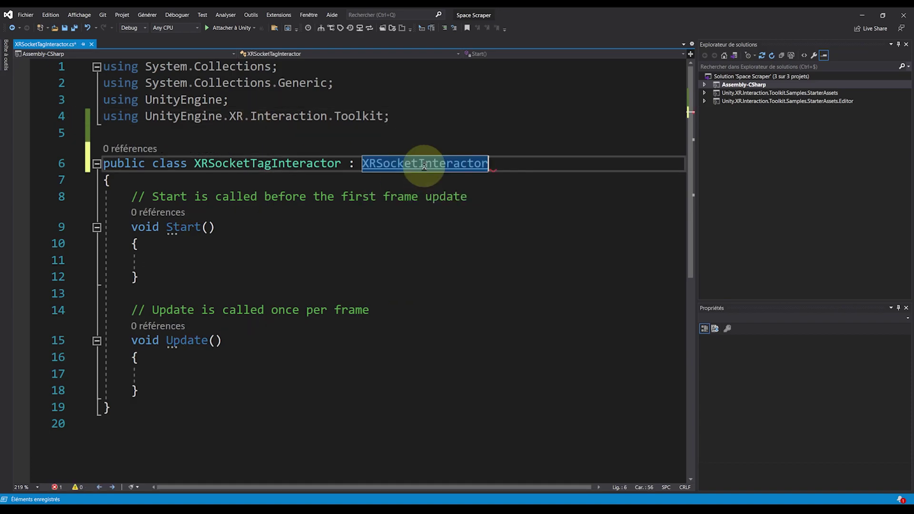
{"action": "key", "text": "ctrl+s"}
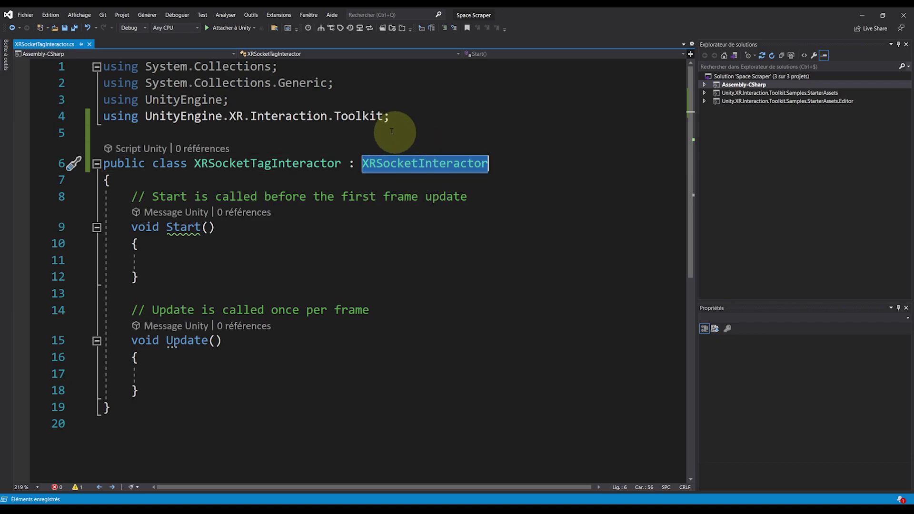
Step: Declare a public string variable named targetTag at the start of the XRSocketTagInteractor class
{"action": "left_click", "coordinate": [233, 164]}
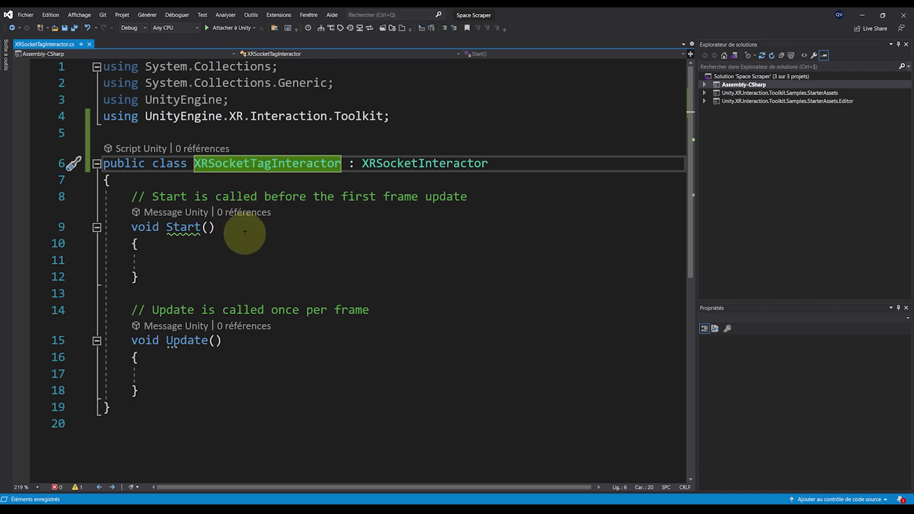
{"action": "left_click", "coordinate": [205, 183]}
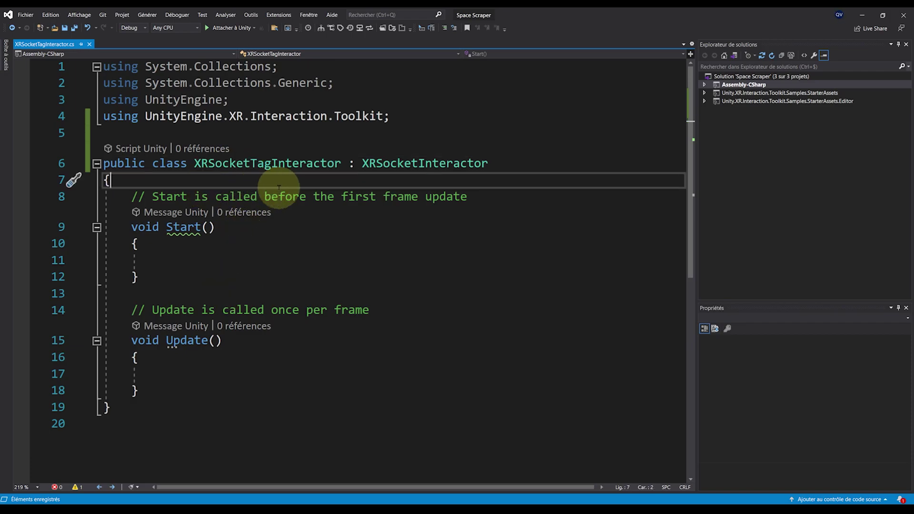
{"action": "key", "text": "Return"}
{"action": "key", "text": "Return"}
{"action": "key", "text": "Up"}
{"action": "type", "text": "pu"}
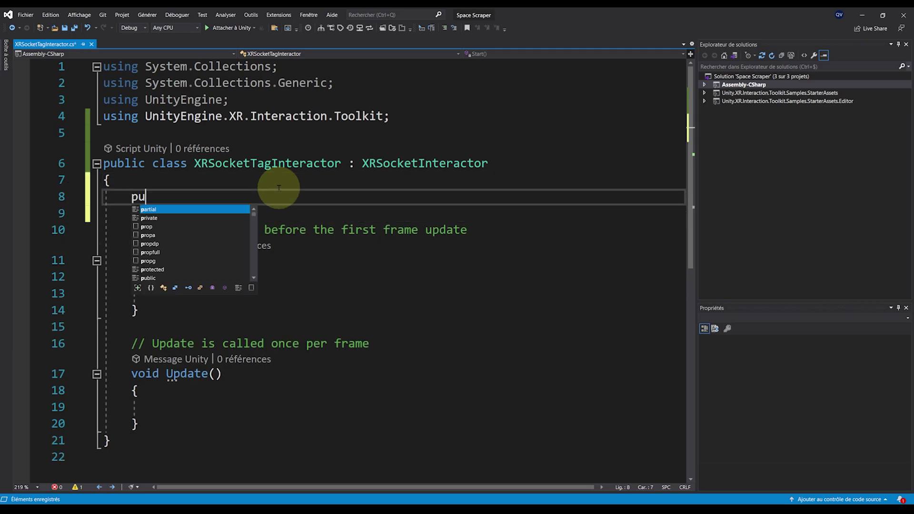
{"action": "type", "text": "blic string "}
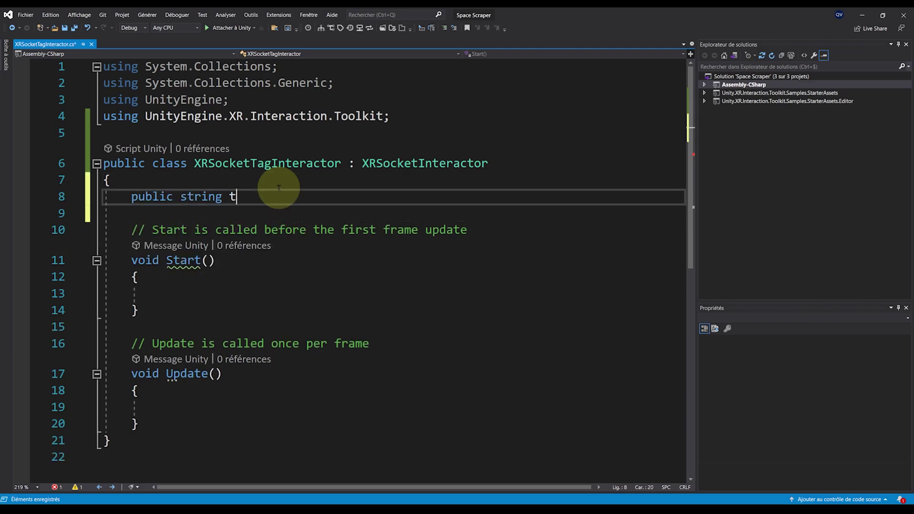
{"action": "type", "text": "targetTag;"}
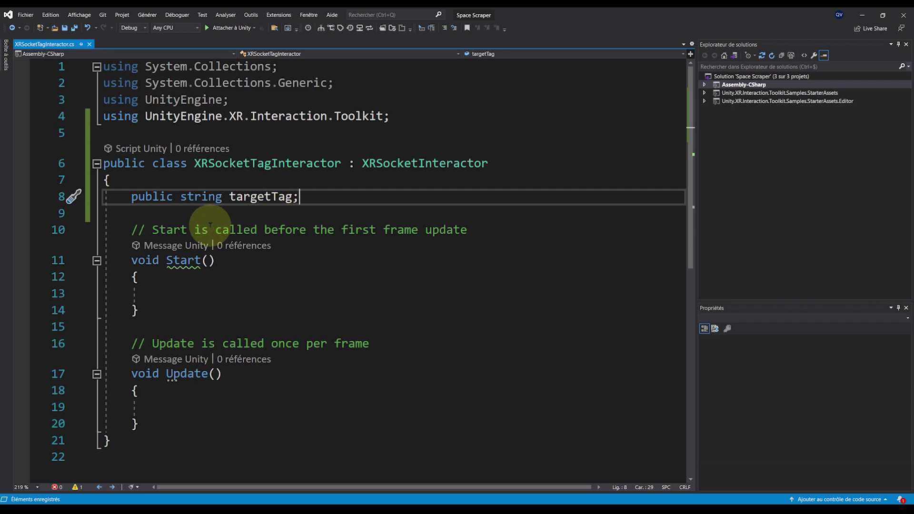
Step: Delete the default Start and Update methods with their comments from the XRSocketTagInteractor class and save the script
{"action": "scroll", "coordinate": [211, 226], "scroll_direction": "down", "scroll_amount": 1}
{"action": "left_click_drag", "start_coordinate": [153, 373], "coordinate": [78, 172]}
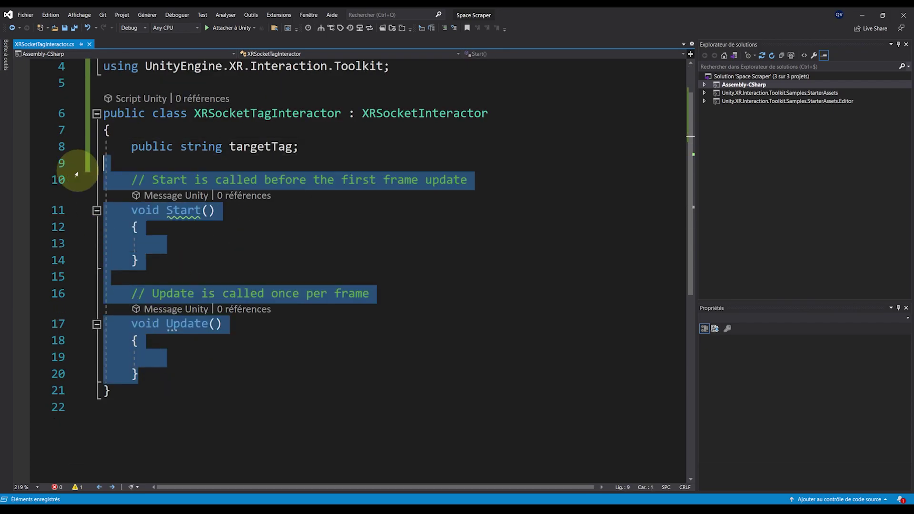
{"action": "key", "text": "Delete"}
{"action": "key", "text": "Return"}
{"action": "key", "text": "Up"}
{"action": "key", "text": "Return"}
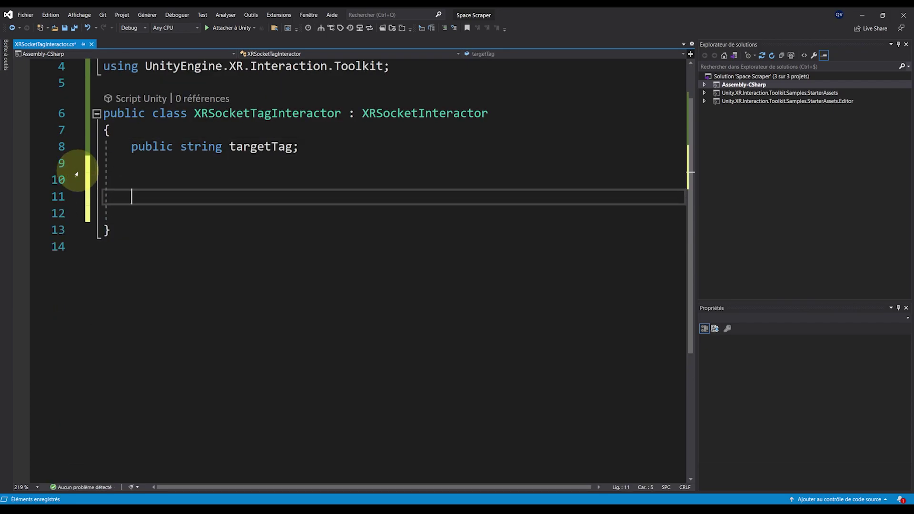
{"action": "key", "text": "ctrl+s"}
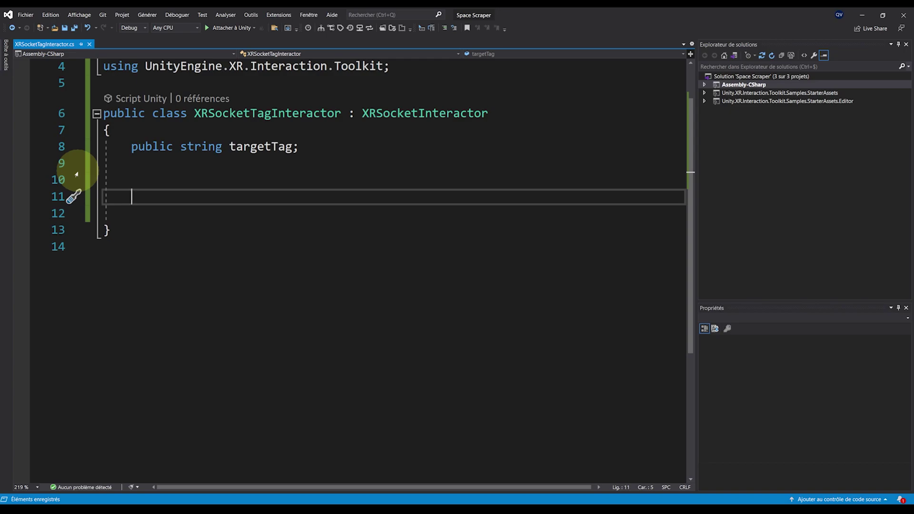
Step: Add a public override of CanHover taking an IXRHoverInteractable parameter below the targetTag variable
{"action": "type", "text": "override"}
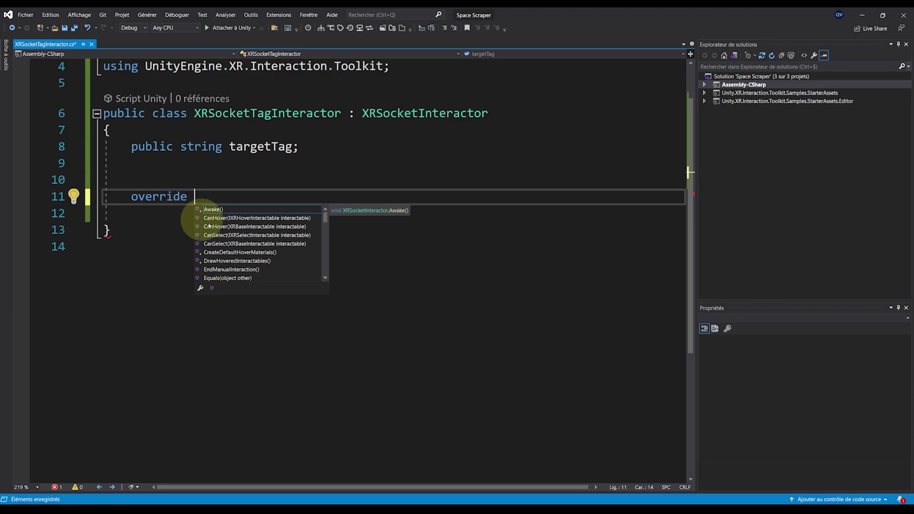
{"action": "scroll", "coordinate": [255, 245], "scroll_direction": "down", "scroll_amount": 5}
{"action": "scroll", "coordinate": [252, 241], "scroll_direction": "up", "scroll_amount": 5}
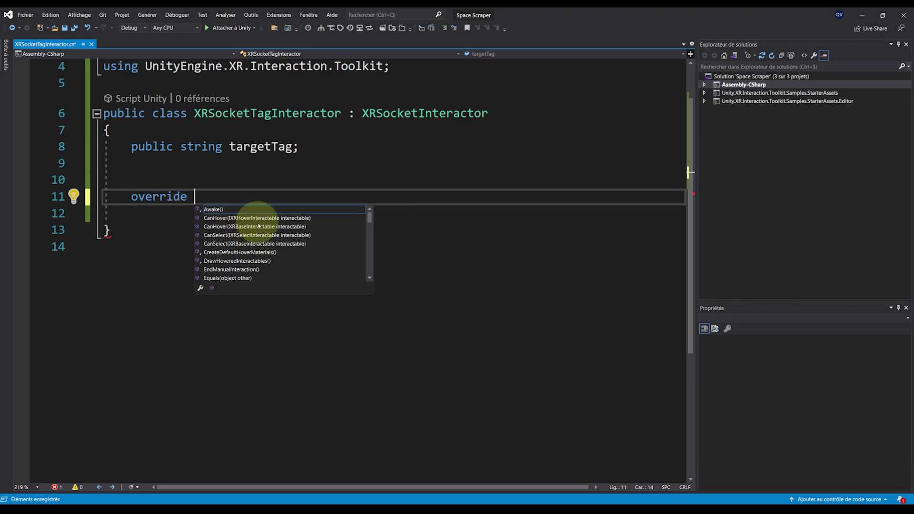
{"action": "left_click", "coordinate": [223, 218]}
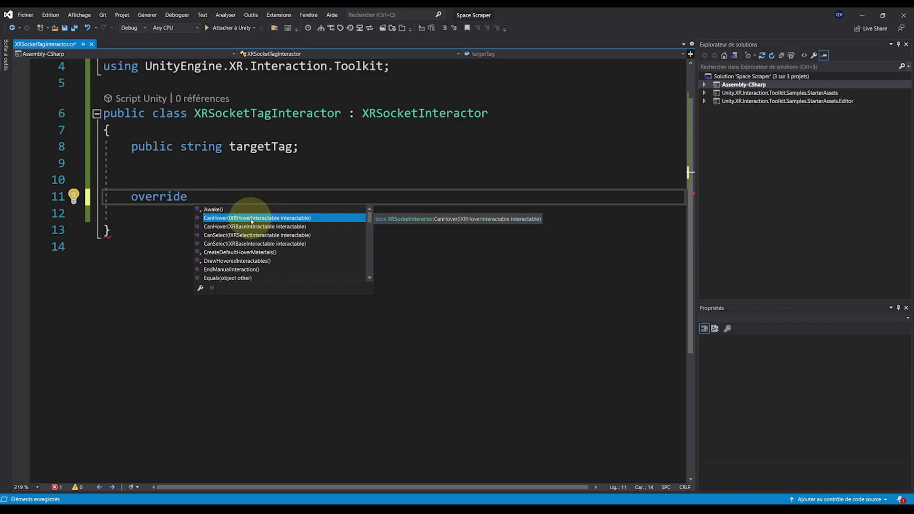
{"action": "double_click", "coordinate": [252, 219]}
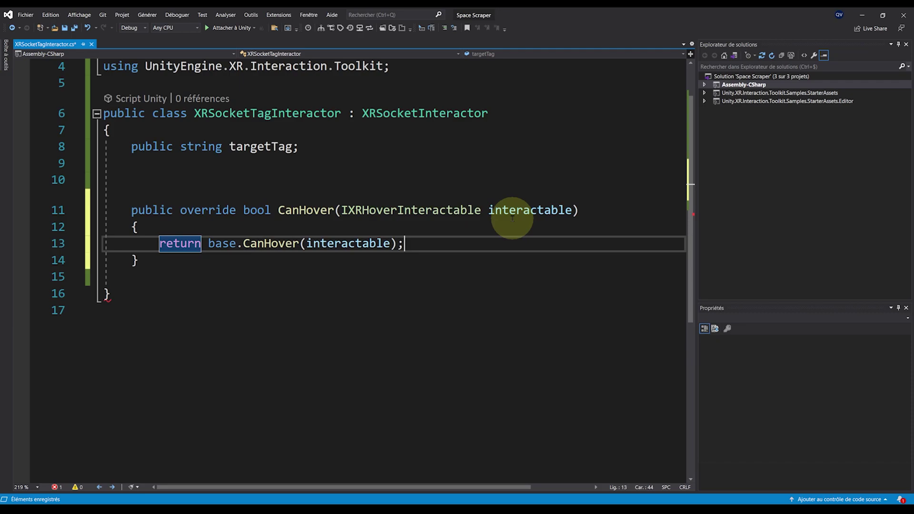
{"action": "scroll", "coordinate": [202, 236], "scroll_direction": "down", "scroll_amount": 1, "text": "ctrl"}
{"action": "scroll", "coordinate": [202, 235], "scroll_direction": "up", "scroll_amount": 1}
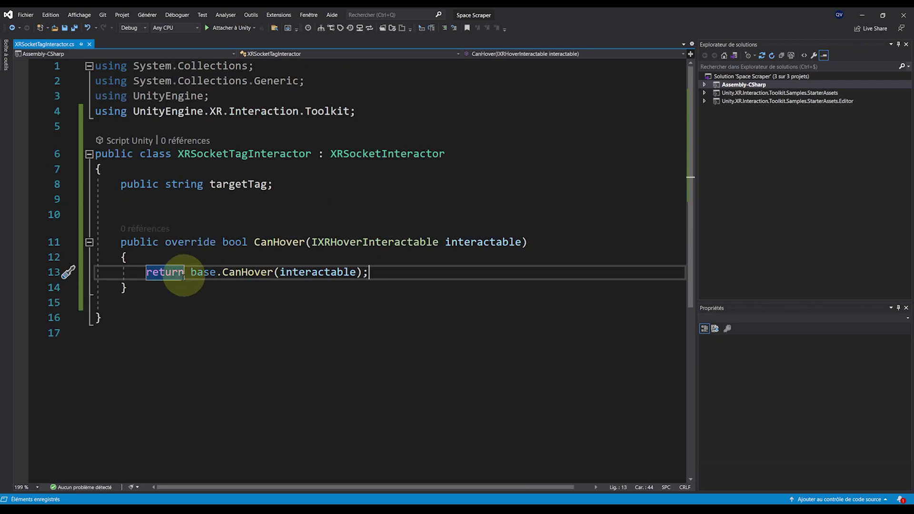
Step: Extend CanHover's return expression with the condition && interactable.transform.tag == targetTag
{"action": "left_click_drag", "start_coordinate": [191, 272], "coordinate": [351, 273]}
{"action": "left_click", "coordinate": [356, 286]}
{"action": "left_click", "coordinate": [363, 273]}
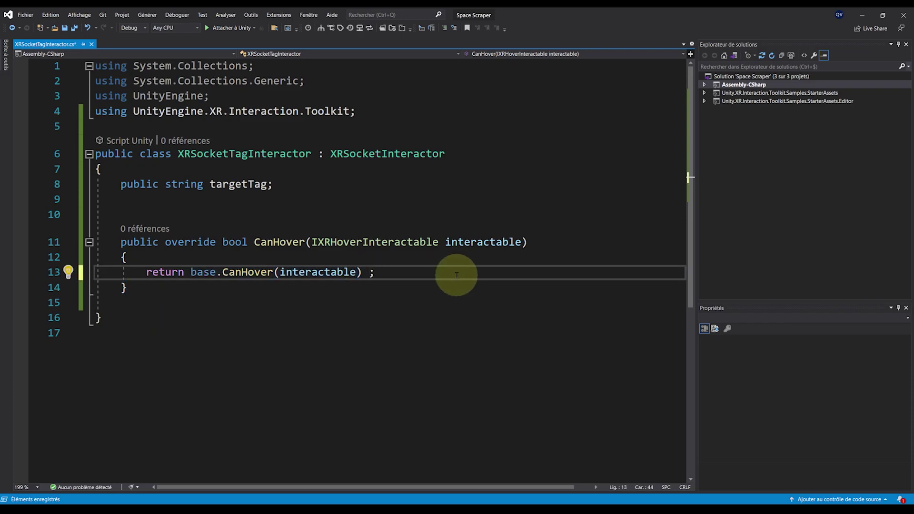
{"action": "type", "text": "&& interactable.transform.tag == targetTag"}
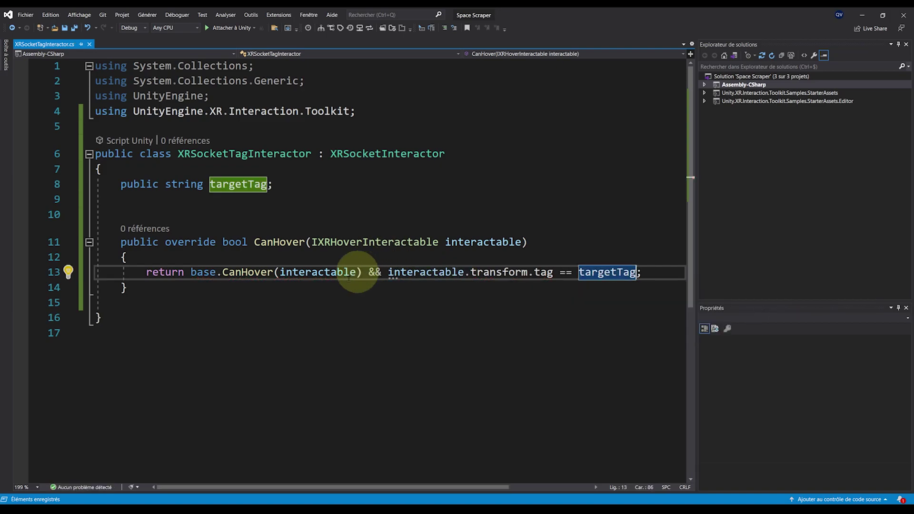
Step: Add a public override of CanSelect taking an IXRSelectInteractable parameter below the CanHover method
{"action": "left_click", "coordinate": [255, 316]}
{"action": "left_click", "coordinate": [246, 295]}
{"action": "key", "text": "Return"}
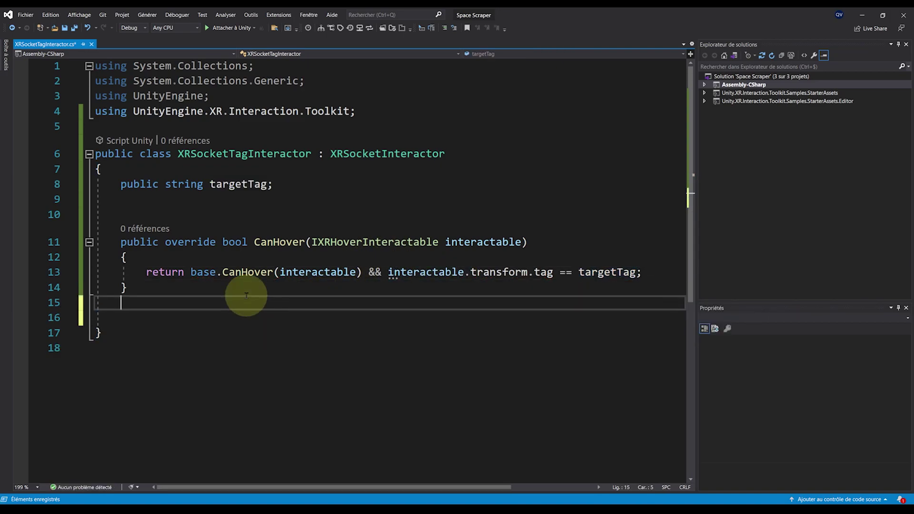
{"action": "key", "text": "Return"}
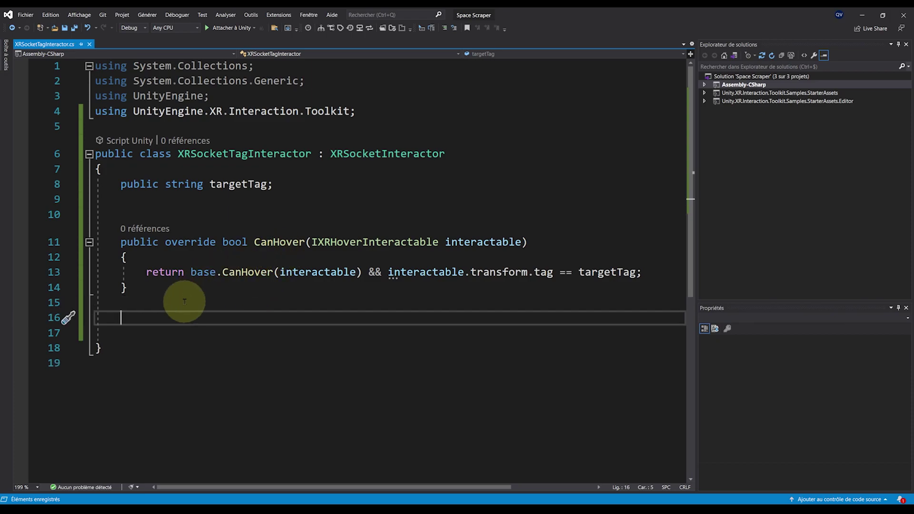
{"action": "type", "text": "public override "}
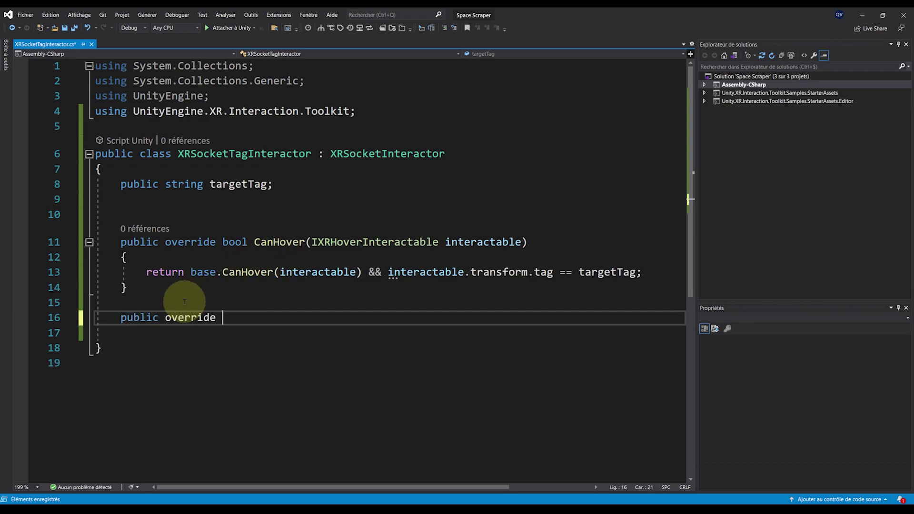
{"action": "type", "text": "cans"}
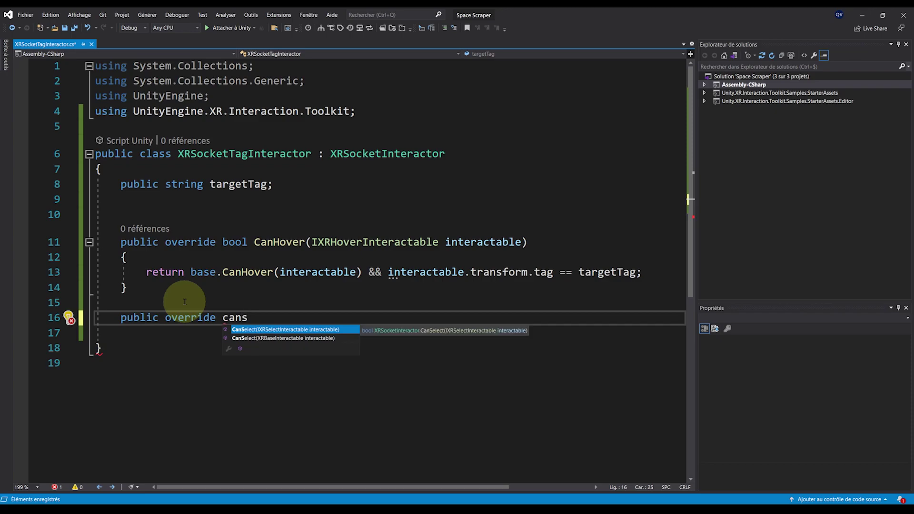
{"action": "key", "text": "Tab"}
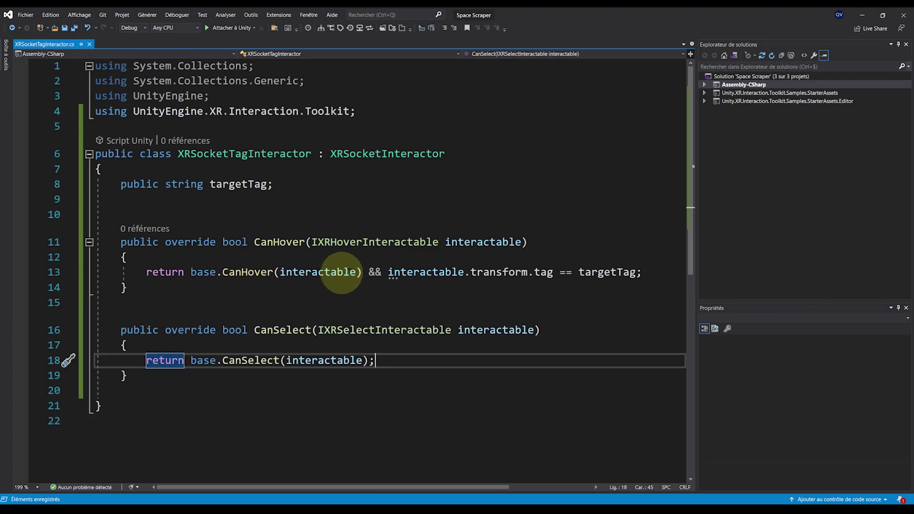
Step: Copy the tag condition from CanHover's return statement into CanSelect's so it also requires interactable.transform.tag == targetTag
{"action": "left_click_drag", "start_coordinate": [368, 271], "coordinate": [663, 271]}
{"action": "key", "text": "ctrl+c"}
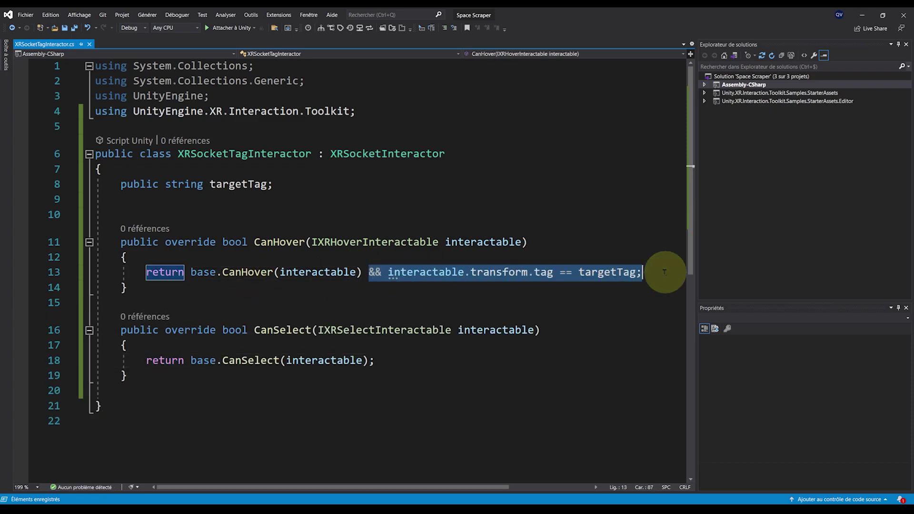
{"action": "left_click", "coordinate": [371, 360]}
{"action": "key", "text": "ctrl+v"}
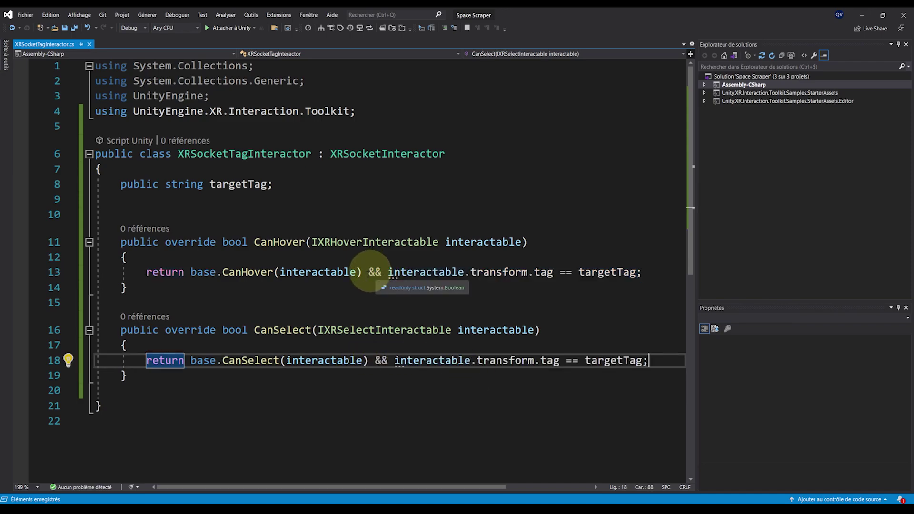
{"action": "scroll", "coordinate": [317, 329], "scroll_direction": "down", "scroll_amount": 1, "text": "ctrl"}
{"action": "left_click", "coordinate": [208, 349]}
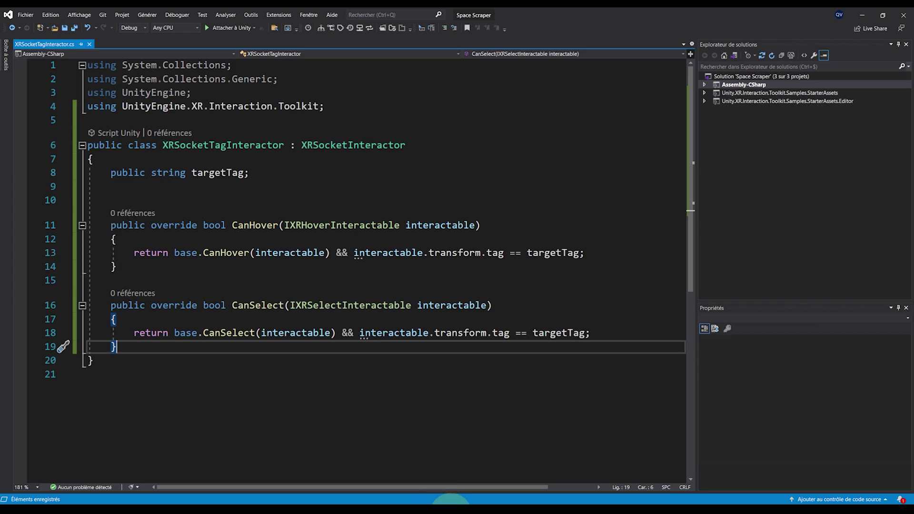
Step: Switch to Unity and assign the Socket Preview material as the Hover Mesh Material of the XR Socket Tag Interactor
{"action": "left_click", "coordinate": [451, 512]}
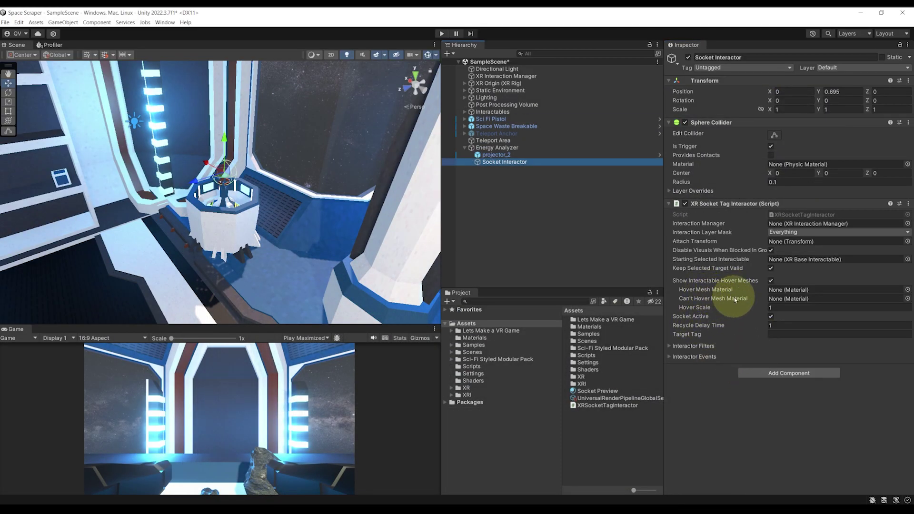
{"action": "left_click_drag", "start_coordinate": [595, 391], "coordinate": [783, 292]}
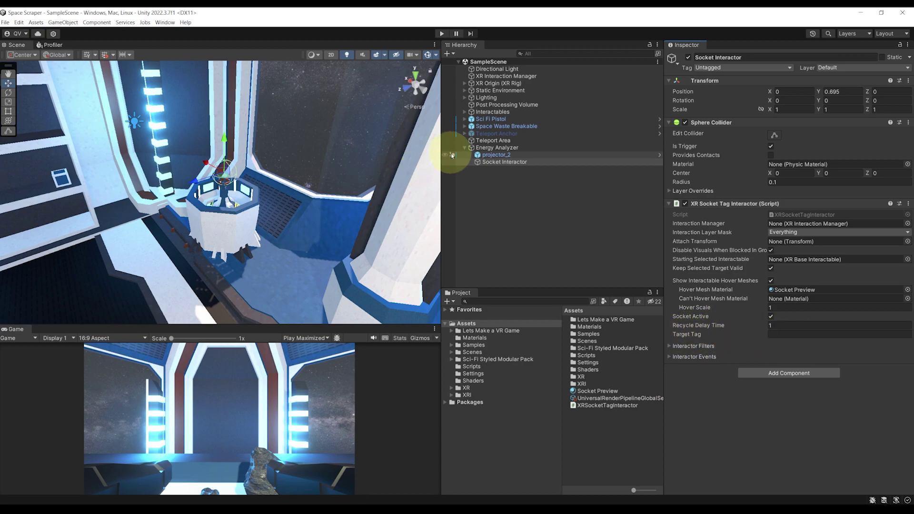
Step: Starting from the Energy object inside Space Waste Breakable, create a new tag named Energy in the project's tag list
{"action": "right_click_drag", "start_coordinate": [308, 178], "coordinate": [315, 199]}
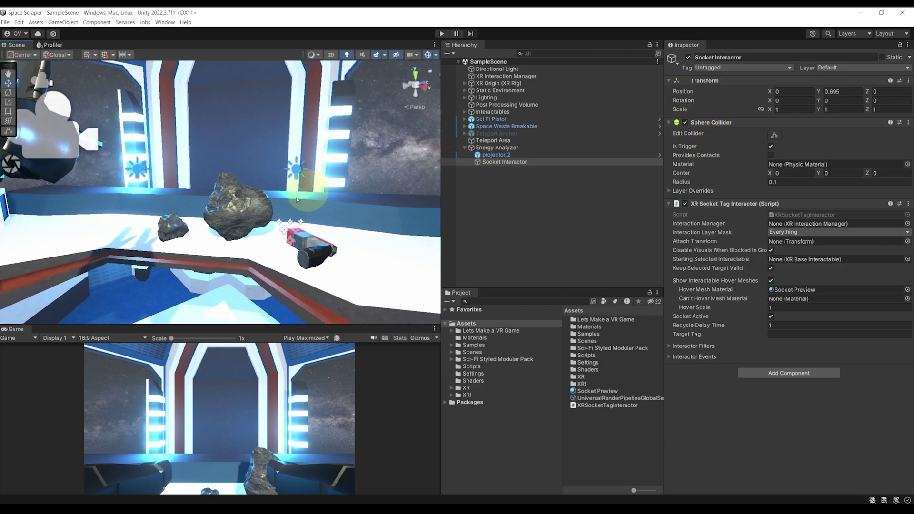
{"action": "left_click", "coordinate": [238, 205]}
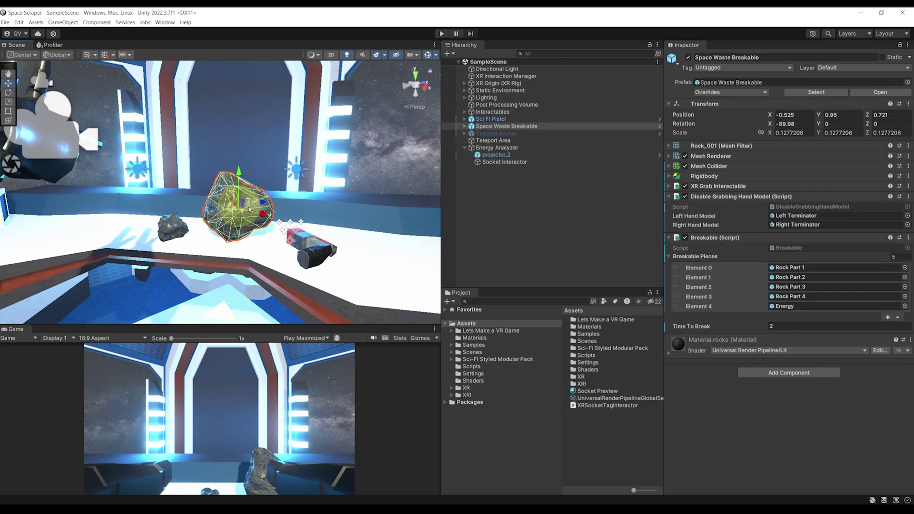
{"action": "left_click", "coordinate": [464, 126]}
{"action": "left_click", "coordinate": [492, 163]}
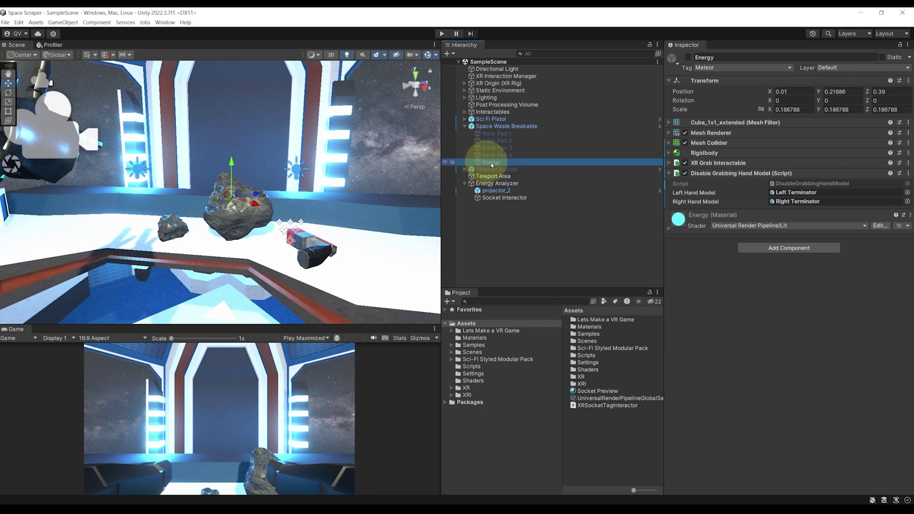
{"action": "left_click", "coordinate": [709, 69]}
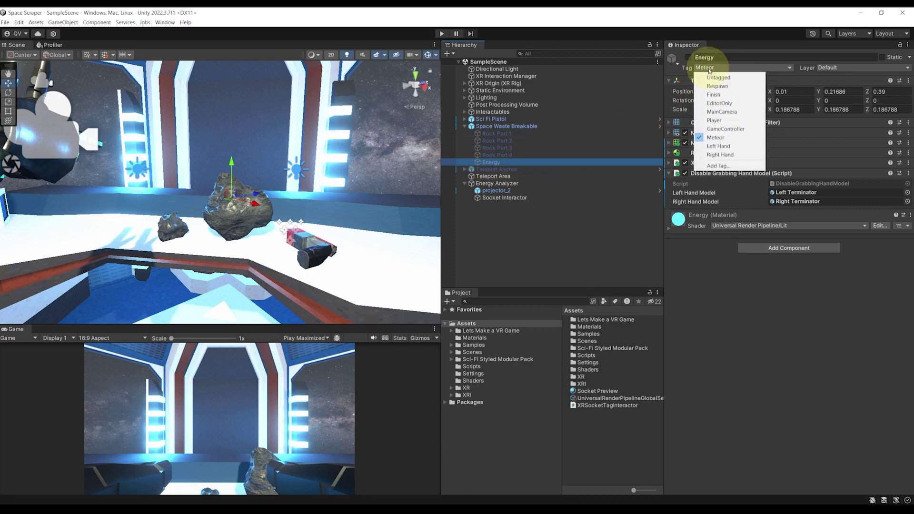
{"action": "left_click", "coordinate": [717, 166]}
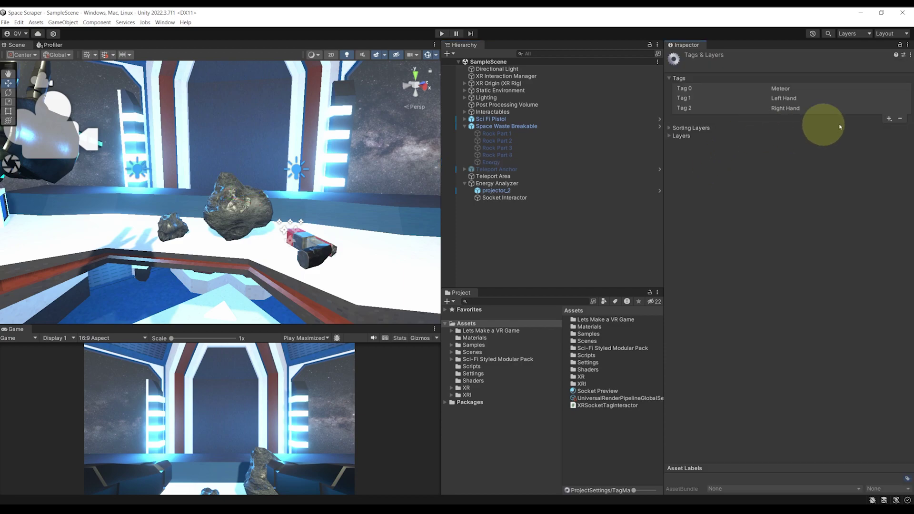
{"action": "left_click", "coordinate": [888, 118]}
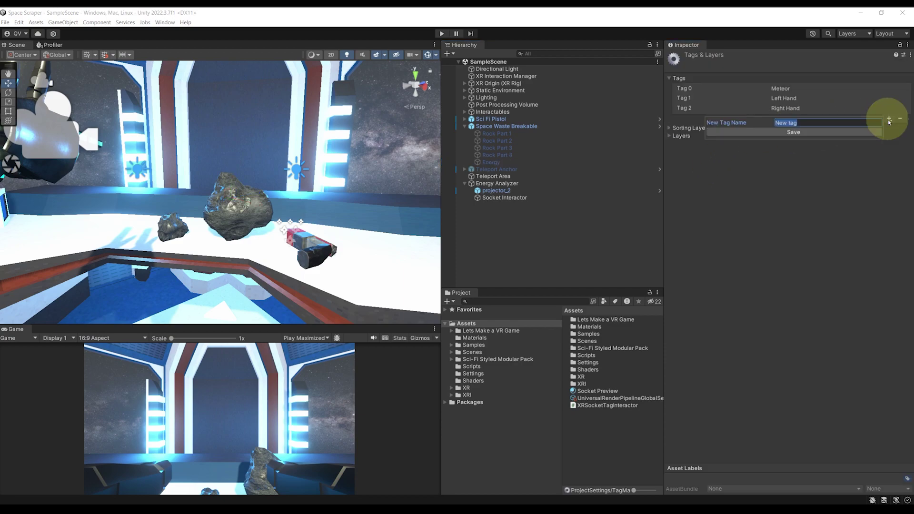
{"action": "type", "text": "Energy"}
{"action": "left_click", "coordinate": [817, 135]}
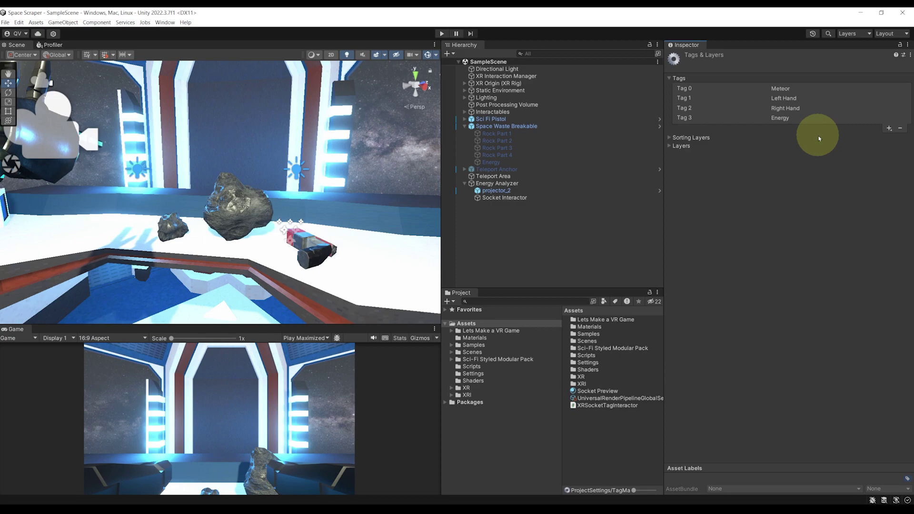
Step: Assign the Energy tag to the Energy object inside Space Waste Breakable
{"action": "left_click", "coordinate": [490, 162]}
{"action": "left_click", "coordinate": [742, 67]}
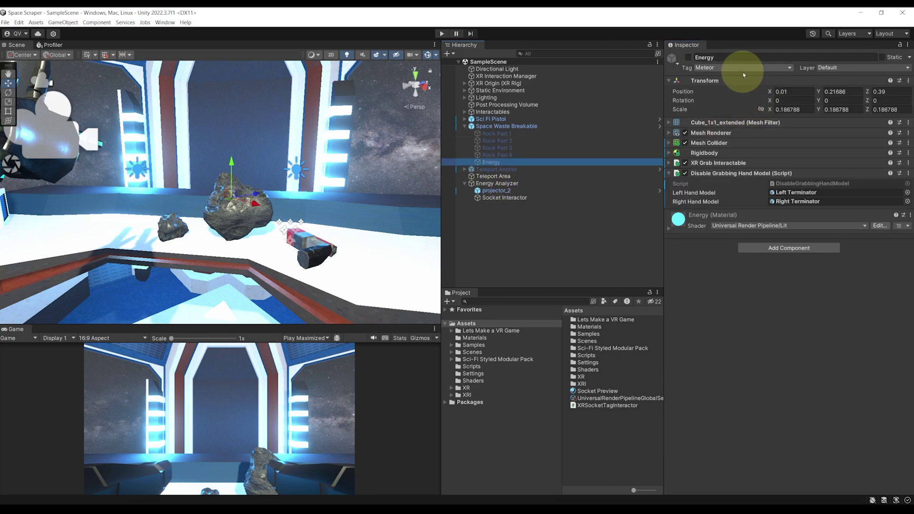
{"action": "left_click", "coordinate": [722, 163]}
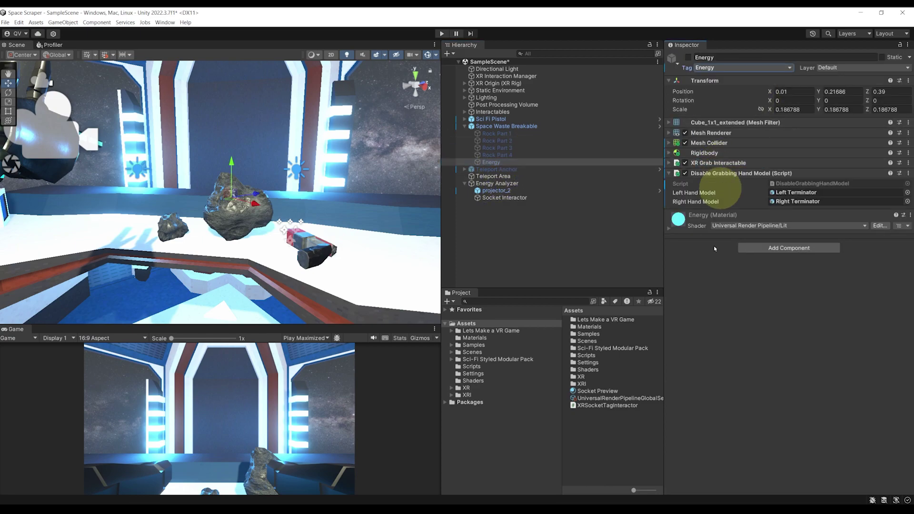
Step: Set the Socket Interactor's Target Tag to Energy, save the scene and run it in Play mode
{"action": "left_click", "coordinate": [527, 198]}
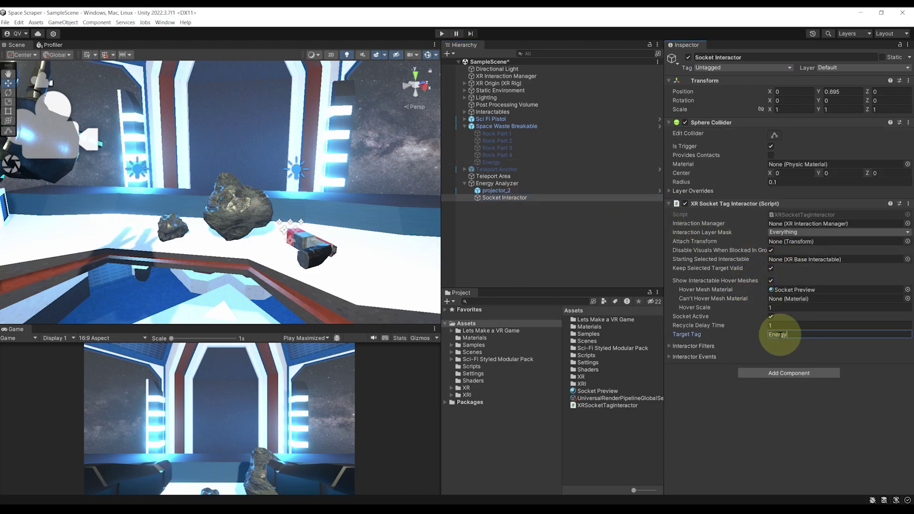
{"action": "left_click", "coordinate": [779, 334]}
{"action": "type", "text": "Energy"}
{"action": "key", "text": "ctrl+s"}
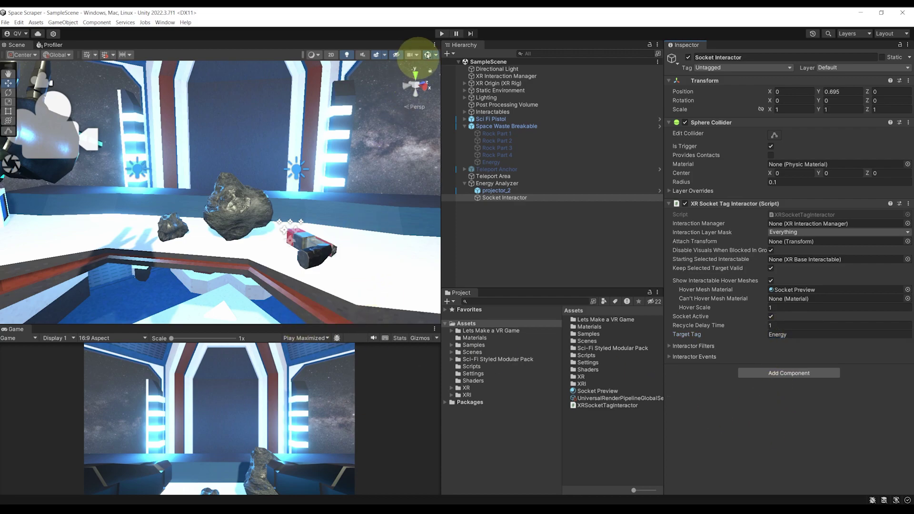
{"action": "left_click", "coordinate": [442, 34]}
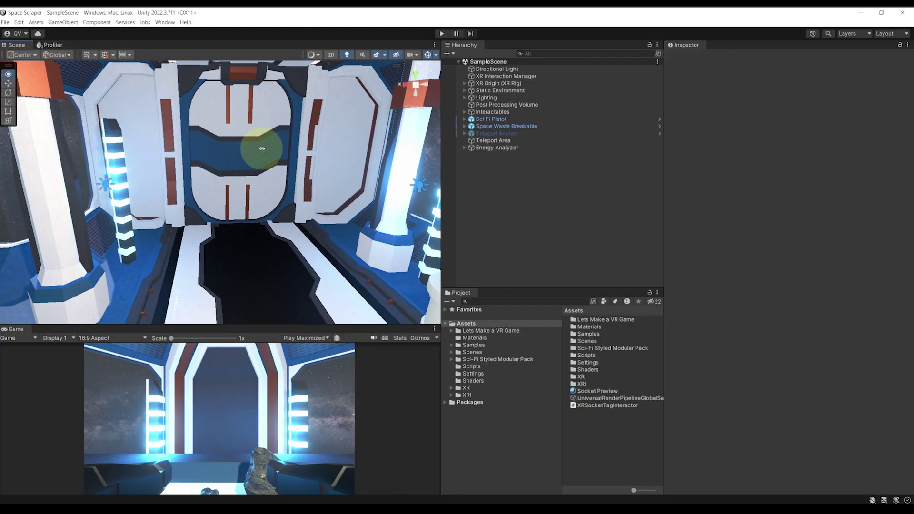
Step: Browse the XR Interaction Toolkit 2.4.3 Starter Assets prefabs to the UI_3D folder and preview the Push Button prefab
{"action": "right_click_drag", "start_coordinate": [261, 148], "coordinate": [218, 131]}
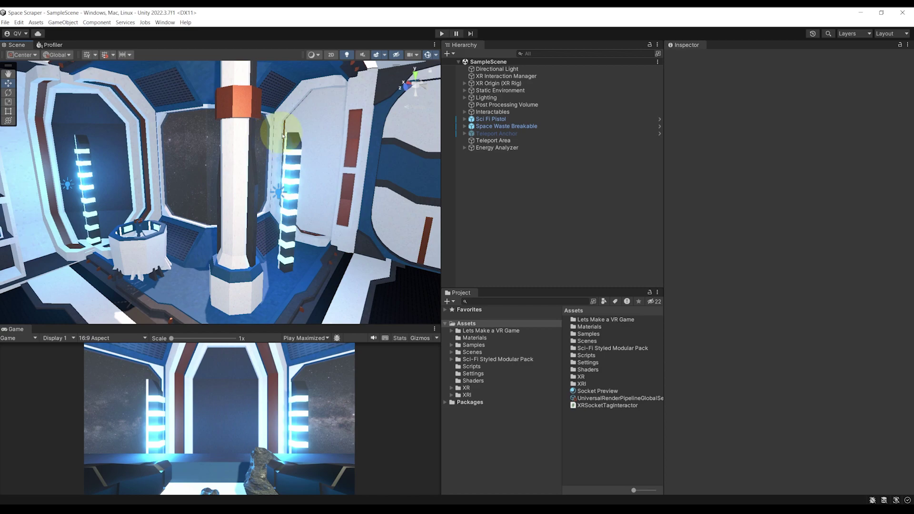
{"action": "left_click", "coordinate": [493, 344]}
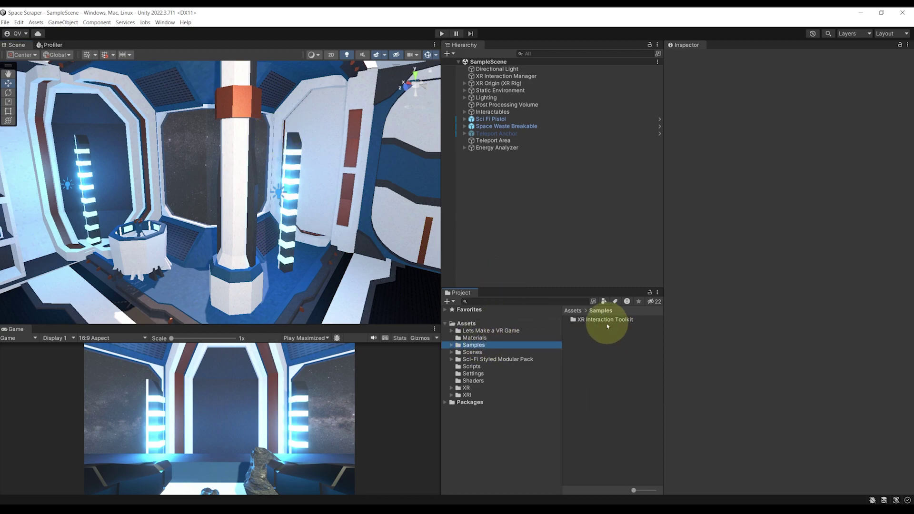
{"action": "double_click", "coordinate": [598, 321]}
{"action": "double_click", "coordinate": [594, 320]}
{"action": "double_click", "coordinate": [594, 320]}
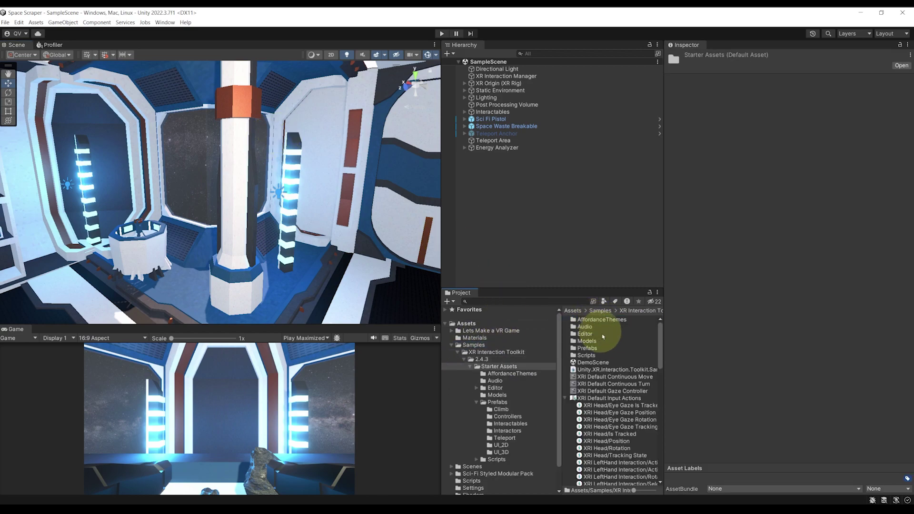
{"action": "double_click", "coordinate": [590, 349]}
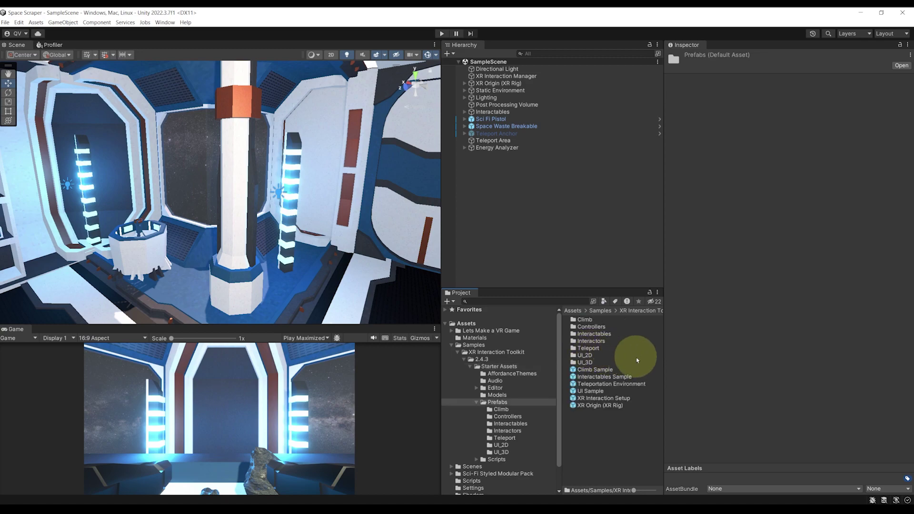
{"action": "double_click", "coordinate": [589, 363]}
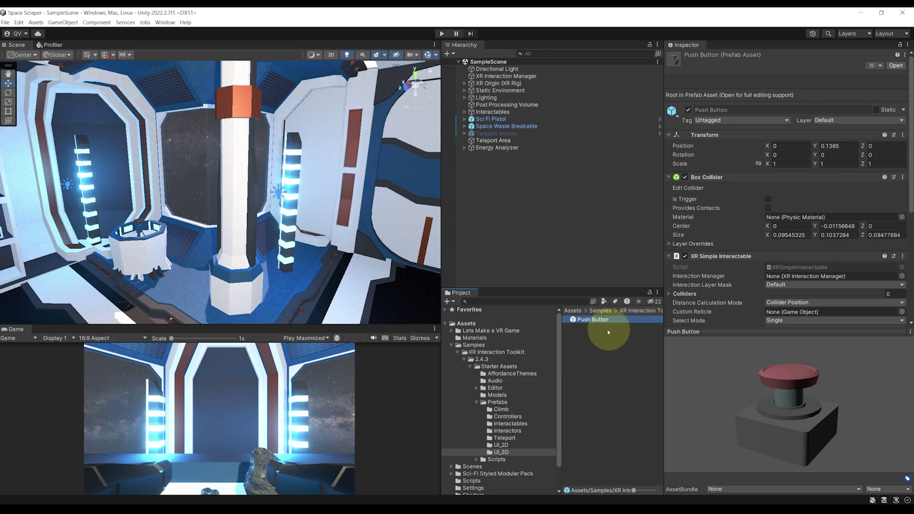
{"action": "left_click_drag", "start_coordinate": [801, 364], "coordinate": [471, 262]}
Step: Add a 3D cube to the scene as a root object
{"action": "left_click_drag", "start_coordinate": [214, 157], "coordinate": [305, 124], "text": "alt"}
{"action": "left_click", "coordinate": [474, 168]}
{"action": "right_click", "coordinate": [475, 169]}
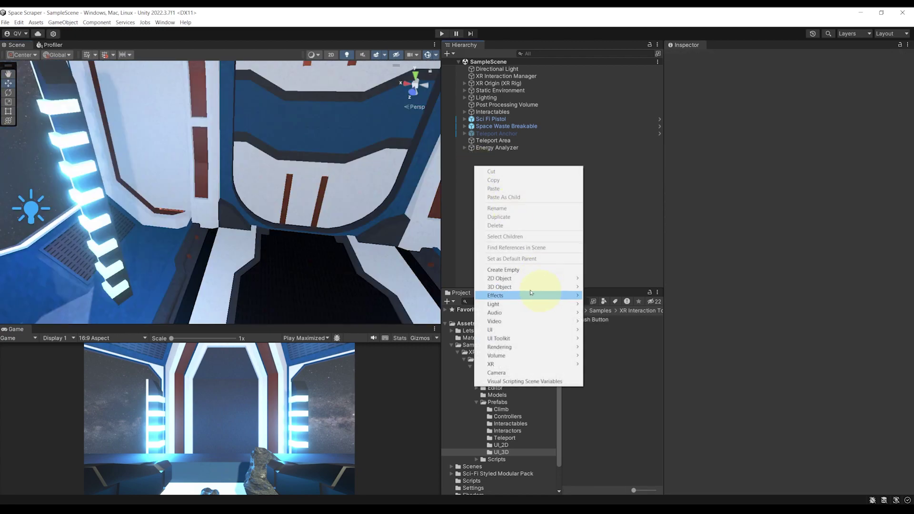
{"action": "mouse_move", "coordinate": [516, 287]}
{"action": "left_click", "coordinate": [609, 289]}
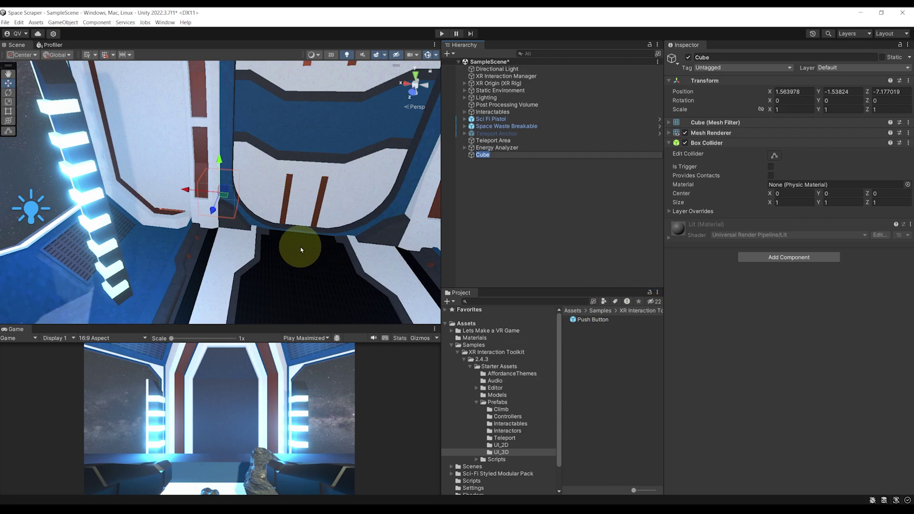
Step: Shape the cube into a thin upright stand near the door, about 0.134 × 1.147 × 0.134 in scale, and save the scene
{"action": "scroll", "coordinate": [299, 246], "scroll_direction": "down", "scroll_amount": 3}
{"action": "type", "text": "w"}
{"action": "left_click_drag", "start_coordinate": [225, 195], "coordinate": [215, 210]}
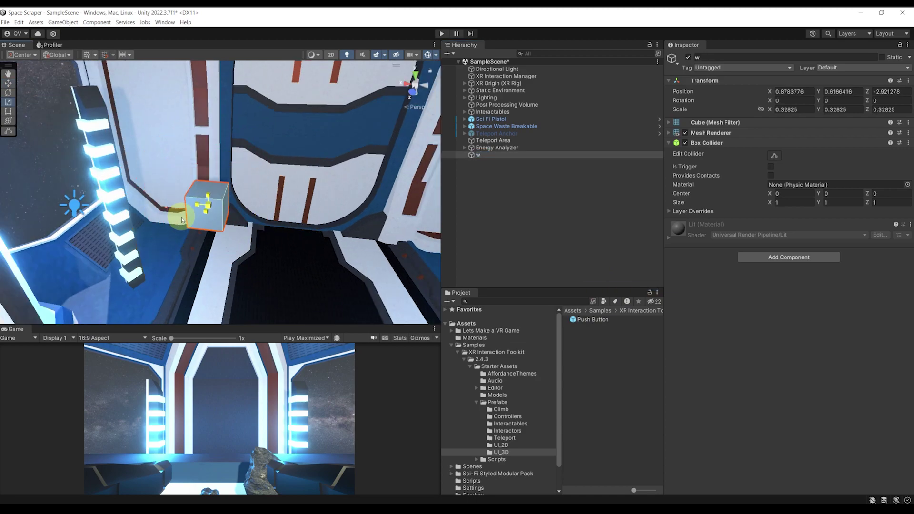
{"action": "left_click_drag", "start_coordinate": [211, 154], "coordinate": [290, 191], "text": "alt"}
{"action": "key", "text": "ctrl+s"}
{"action": "scroll", "coordinate": [306, 187], "scroll_direction": "up", "scroll_amount": 5}
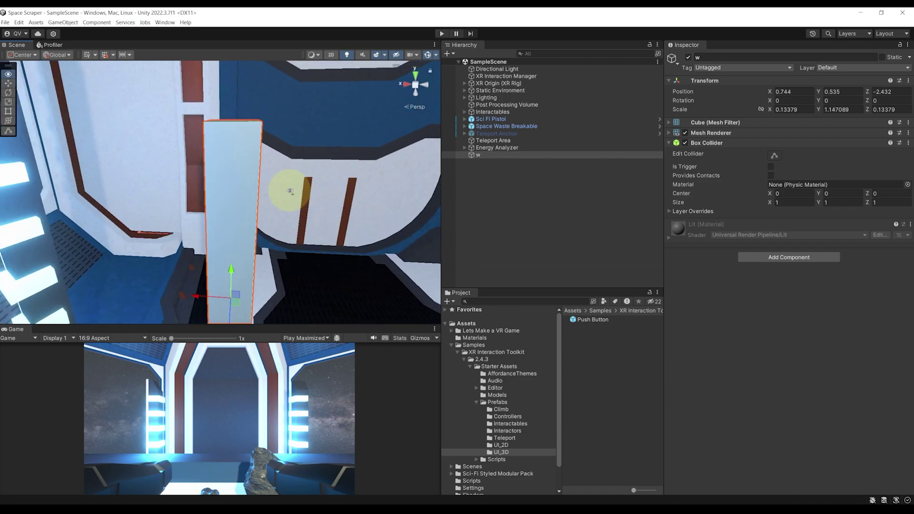
Step: Create a new material named White in the root Assets folder
{"action": "left_click", "coordinate": [452, 345]}
{"action": "left_click", "coordinate": [459, 323]}
{"action": "right_click", "coordinate": [464, 324]}
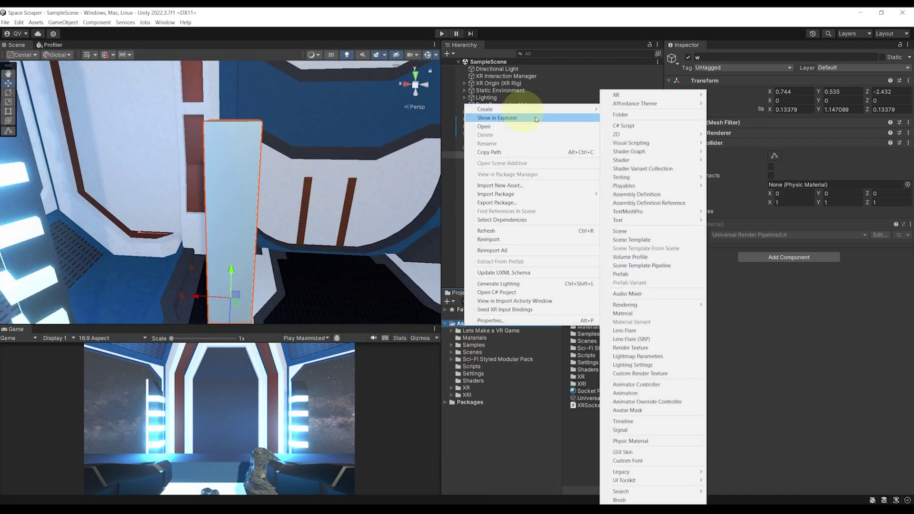
{"action": "left_click", "coordinate": [622, 313]}
{"action": "type", "text": "White"}
{"action": "key", "text": "Return"}
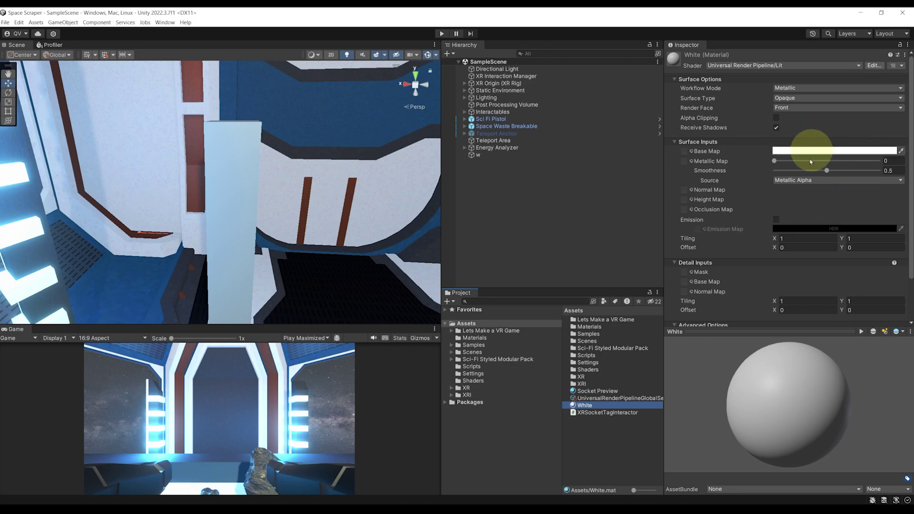
Step: Apply the White material to the upright stand cube in the scene
{"action": "scroll", "coordinate": [754, 249], "scroll_direction": "down", "scroll_amount": 3}
{"action": "left_click_drag", "start_coordinate": [575, 395], "coordinate": [244, 261]}
{"action": "scroll", "coordinate": [237, 255], "scroll_direction": "down", "scroll_amount": 8}
{"action": "scroll", "coordinate": [239, 248], "scroll_direction": "up", "scroll_amount": 5}
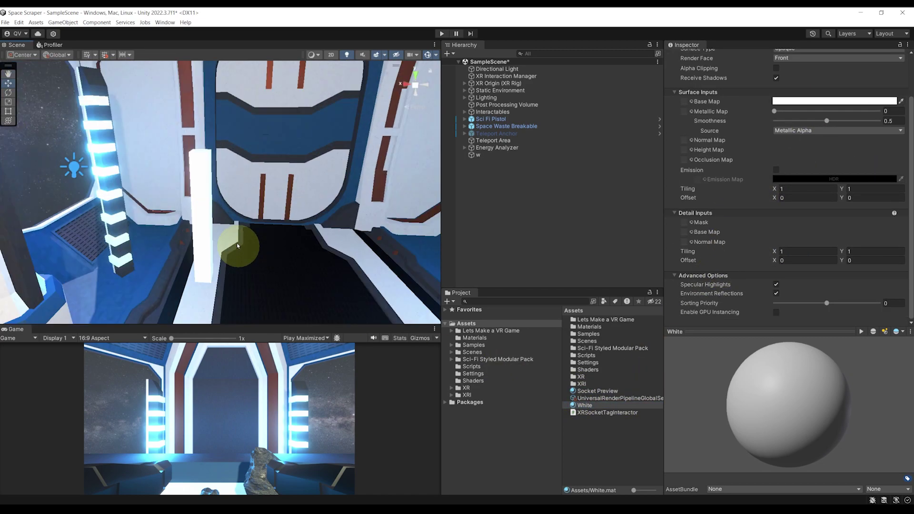
Step: Shorten the stand cube to a Y scale of about 0.896 and lower it to a Y position of about 0.461
{"action": "left_click", "coordinate": [210, 209]}
{"action": "scroll", "coordinate": [238, 215], "scroll_direction": "up", "scroll_amount": 5}
{"action": "scroll", "coordinate": [236, 211], "scroll_direction": "down", "scroll_amount": 5}
{"action": "mouse_move", "coordinate": [232, 219]}
{"action": "middle_mouse_down"}
{"action": "mouse_move", "coordinate": [241, 188]}
{"action": "mouse_move", "coordinate": [241, 224]}
{"action": "middle_mouse_up"}
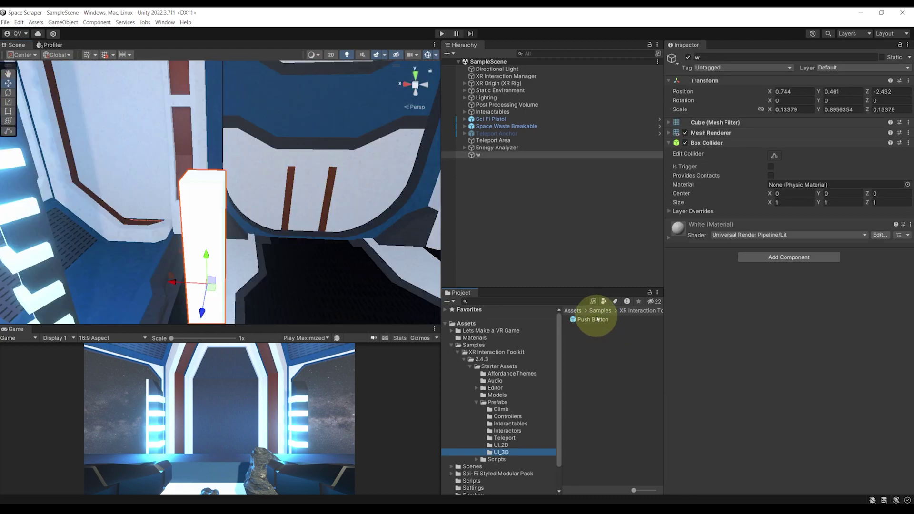
Step: Place the Push Button prefab from the UI_3D folder on top of the white stand
{"action": "left_click_drag", "start_coordinate": [598, 321], "coordinate": [209, 183]}
{"action": "left_click_drag", "start_coordinate": [283, 205], "coordinate": [304, 222], "text": "alt"}
{"action": "scroll", "coordinate": [347, 190], "scroll_direction": "up", "scroll_amount": 3}
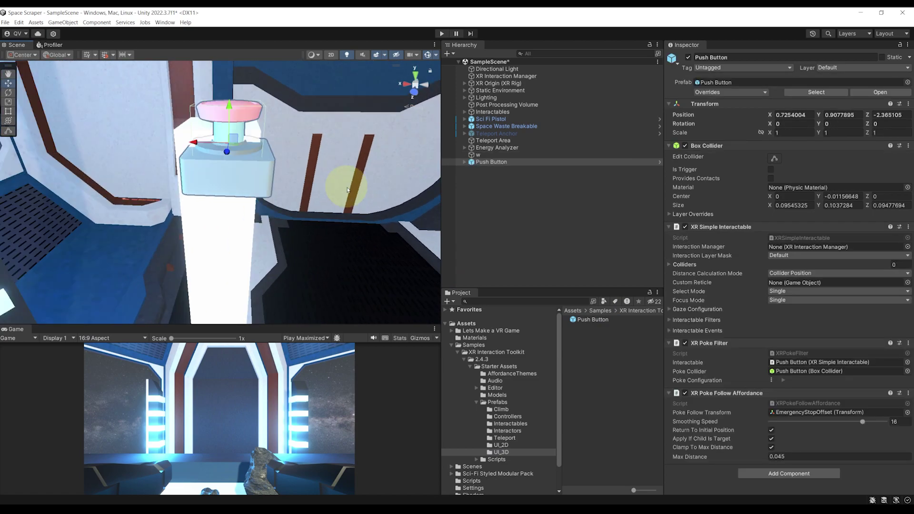
Step: Create an empty parent for the stand cube and name it Button Stand
{"action": "left_click", "coordinate": [478, 154]}
{"action": "key", "text": "f"}
{"action": "right_click_drag", "start_coordinate": [288, 194], "coordinate": [306, 197]}
{"action": "left_click", "coordinate": [499, 155]}
{"action": "right_click_drag", "start_coordinate": [214, 157], "coordinate": [261, 201]}
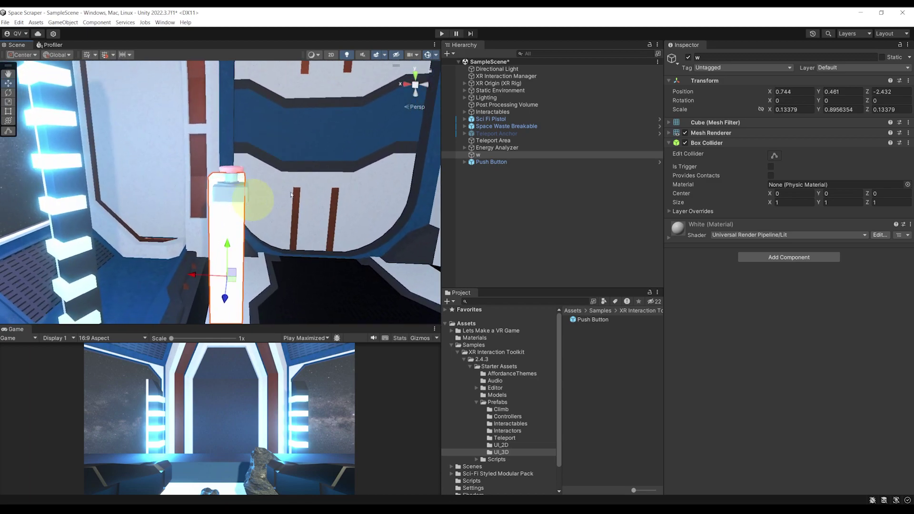
{"action": "right_click_drag", "start_coordinate": [355, 146], "coordinate": [286, 178]}
{"action": "key", "text": "w"}
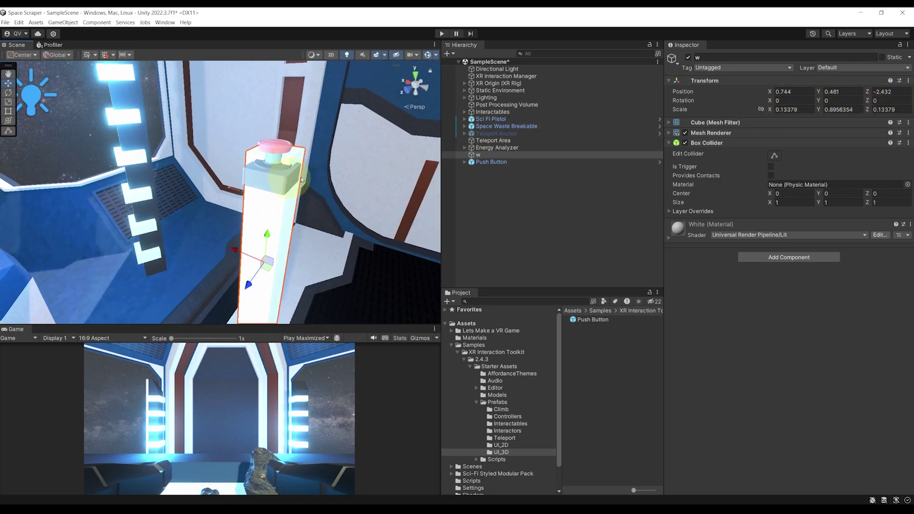
{"action": "right_click", "coordinate": [475, 154]}
{"action": "left_click", "coordinate": [514, 277]}
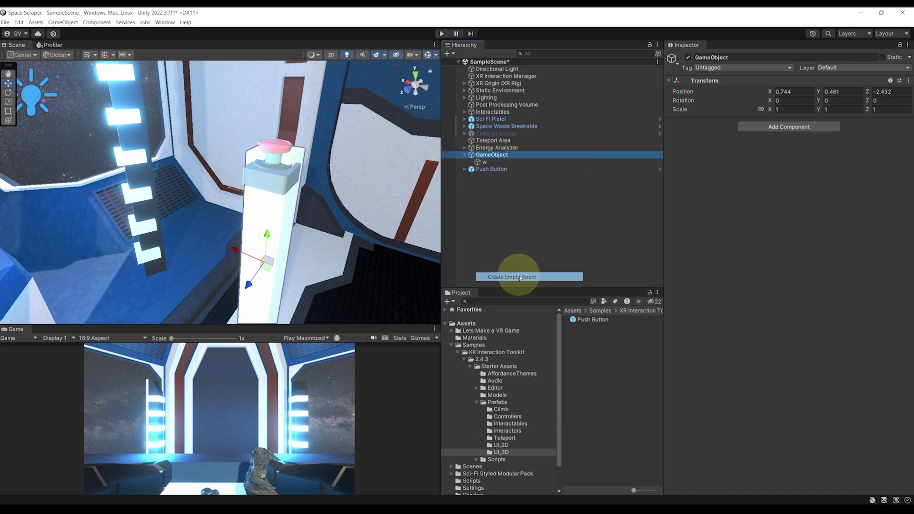
Step: Rename the cube inside Button Stand as Stand and save the scene
{"action": "left_click", "coordinate": [497, 163]}
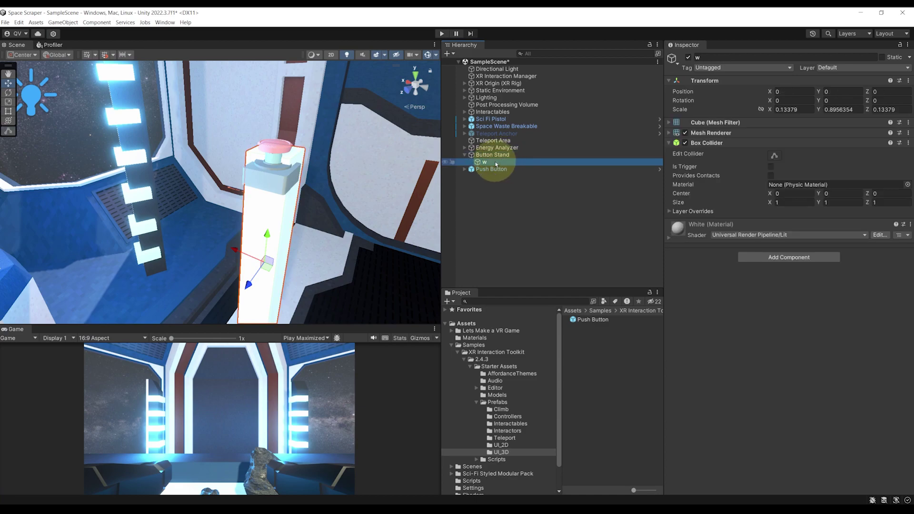
{"action": "left_click", "coordinate": [503, 163]}
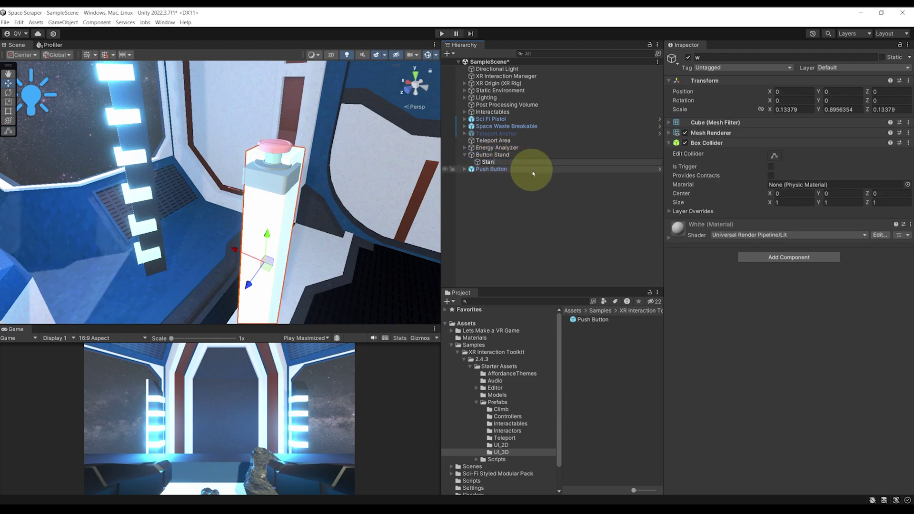
{"action": "key", "text": "ctrl+s"}
Step: Make Push Button a child of Button Stand, set its position to 0, 0, 0 and save the scene
{"action": "left_click", "coordinate": [486, 172]}
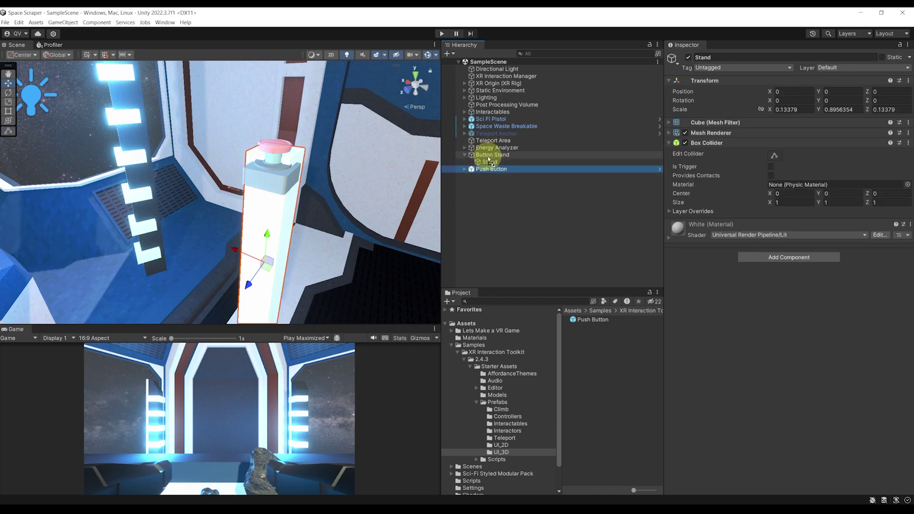
{"action": "left_click_drag", "start_coordinate": [489, 162], "coordinate": [490, 163]}
{"action": "left_click", "coordinate": [798, 115]}
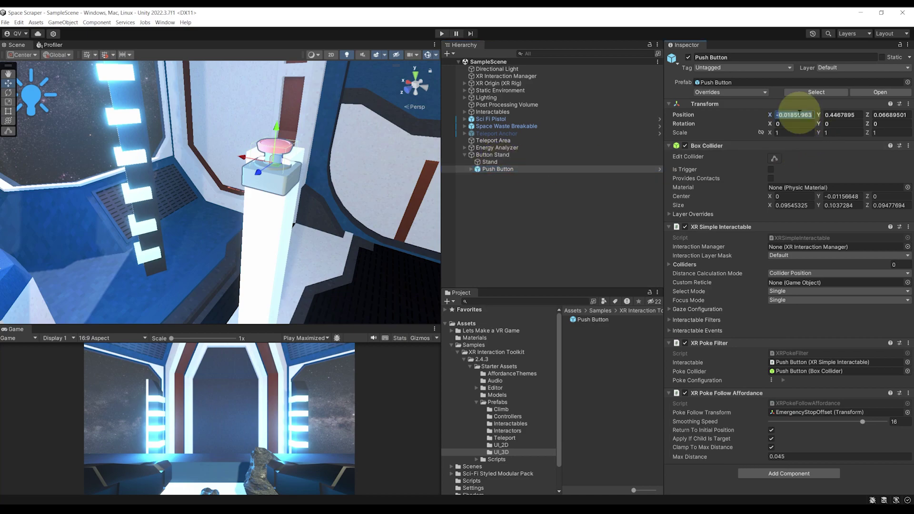
{"action": "key", "text": "Tab"}
{"action": "type", "text": "0"}
{"action": "key", "text": "Tab"}
{"action": "type", "text": "0"}
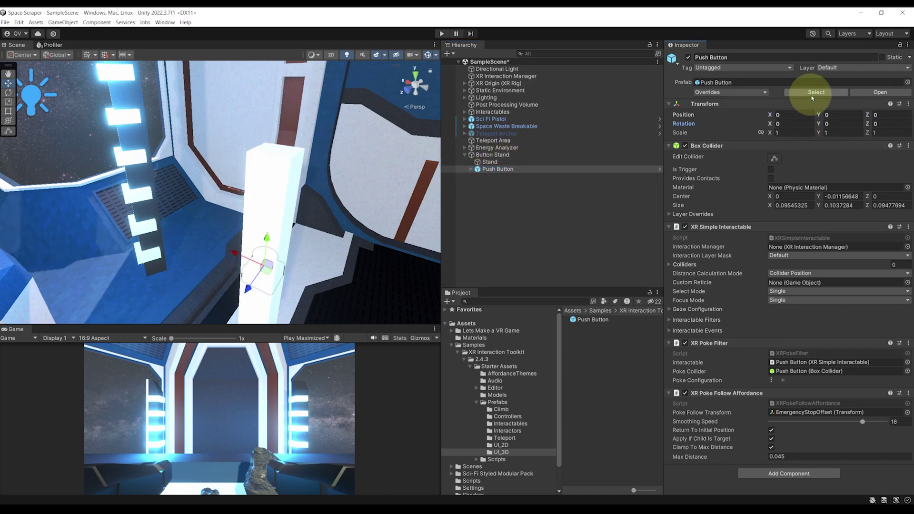
{"action": "key", "text": "ctrl+s"}
Step: Raise the Push Button to a Y position of about 0.522 on top of the stand and run the scene in Play mode
{"action": "middle_click_drag", "start_coordinate": [275, 209], "coordinate": [250, 206]}
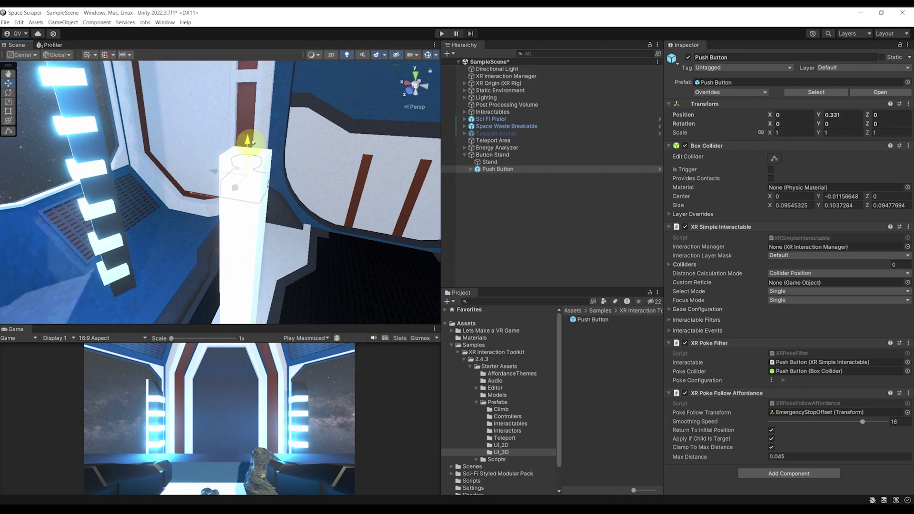
{"action": "left_click_drag", "start_coordinate": [249, 142], "coordinate": [260, 101]}
{"action": "left_click", "coordinate": [264, 112]}
{"action": "right_click_drag", "start_coordinate": [259, 185], "coordinate": [217, 207]}
{"action": "left_click", "coordinate": [220, 204]}
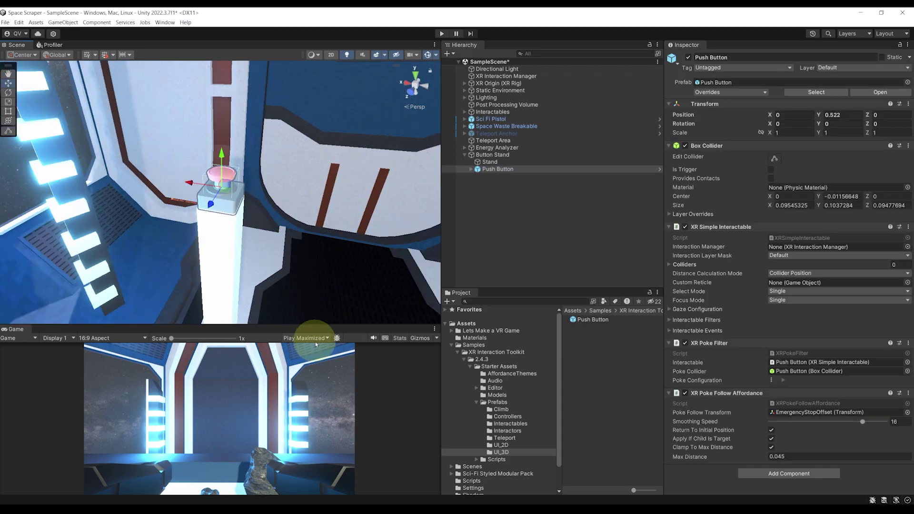
{"action": "left_click", "coordinate": [441, 34]}
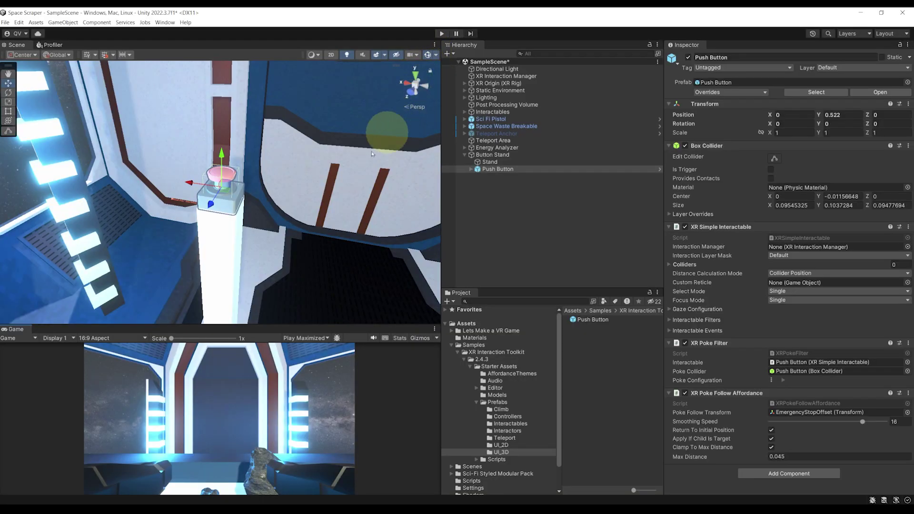
Step: Create an empty child object named Right Poke Interactor under the Right Controller of the XR Origin
{"action": "left_click_drag", "start_coordinate": [367, 159], "coordinate": [311, 171], "text": "alt"}
{"action": "right_click_drag", "start_coordinate": [312, 171], "coordinate": [208, 210]}
{"action": "right_click_drag", "start_coordinate": [262, 209], "coordinate": [250, 233]}
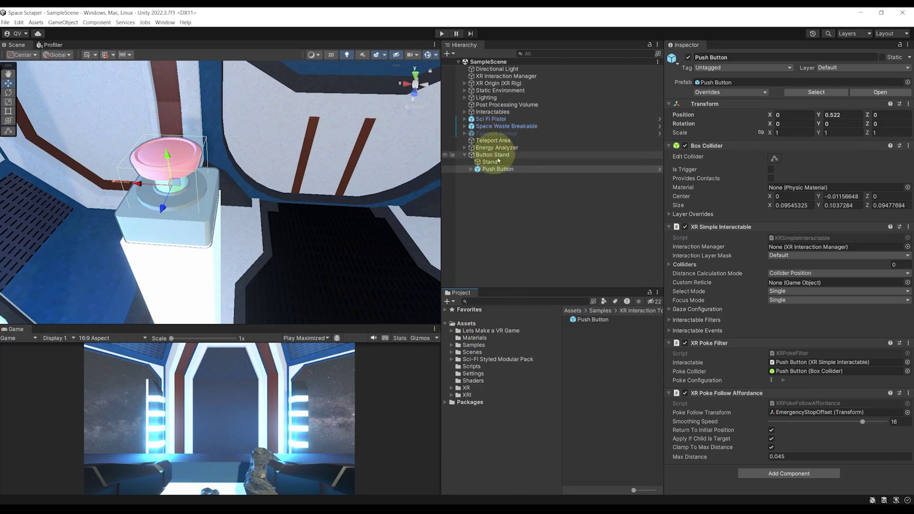
{"action": "left_click", "coordinate": [464, 155]}
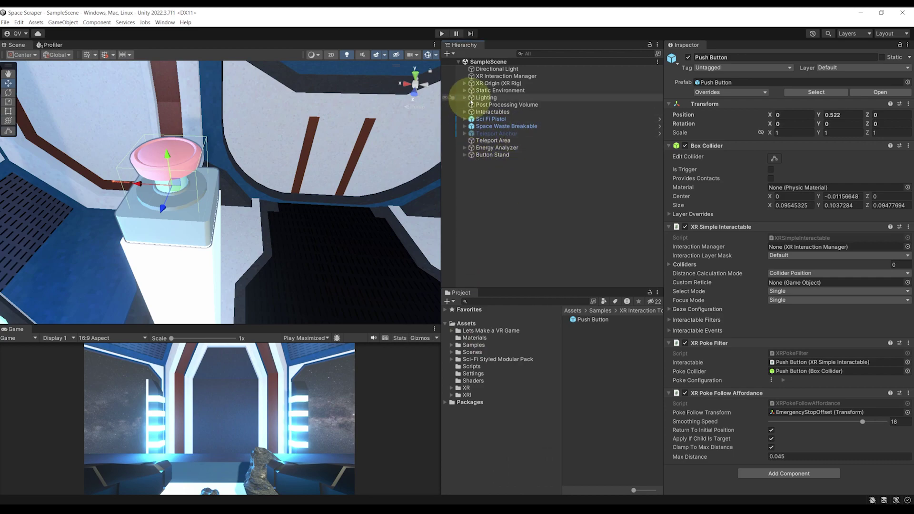
{"action": "left_click", "coordinate": [464, 83]}
{"action": "left_click", "coordinate": [470, 90]}
{"action": "left_click", "coordinate": [477, 112]}
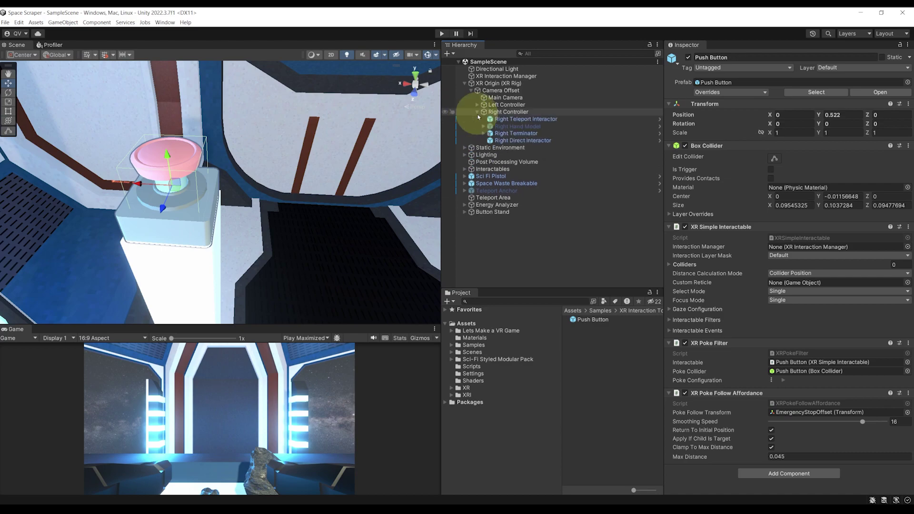
{"action": "left_click", "coordinate": [514, 113]}
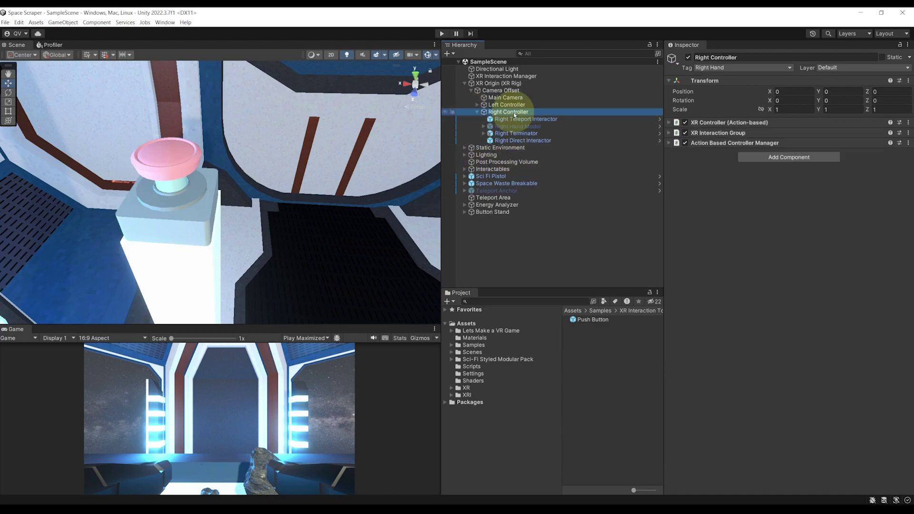
{"action": "right_click", "coordinate": [513, 114]}
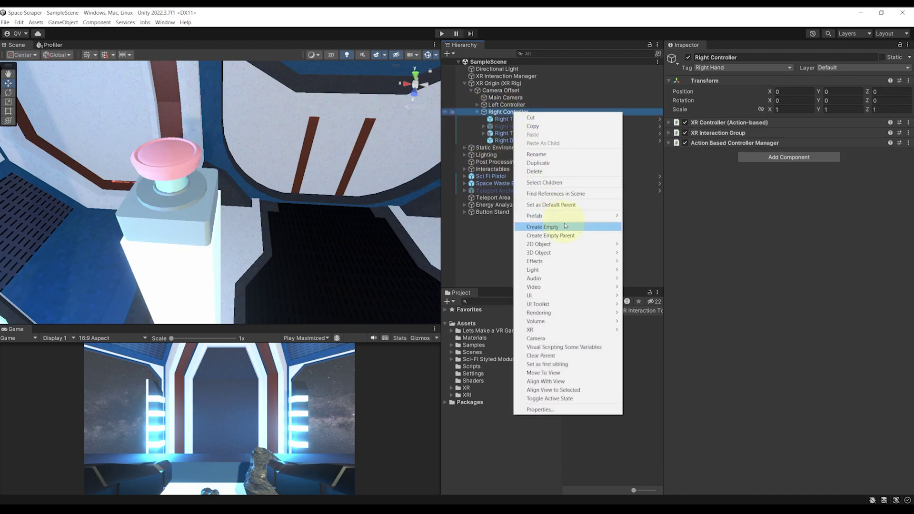
{"action": "left_click", "coordinate": [565, 226]}
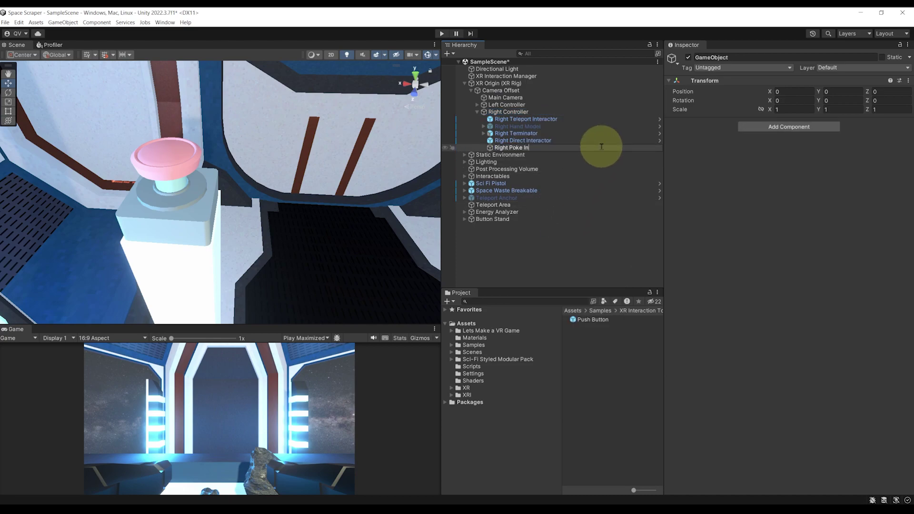
Step: Add an XR Poke Interactor component to the Right Poke Interactor object
{"action": "left_click", "coordinate": [788, 127]}
{"action": "type", "text": "Poke"}
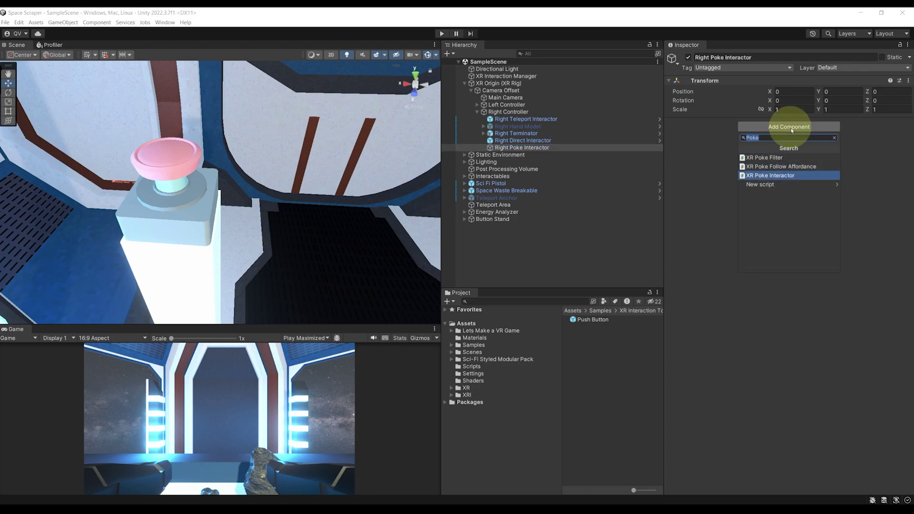
{"action": "key", "text": "Return"}
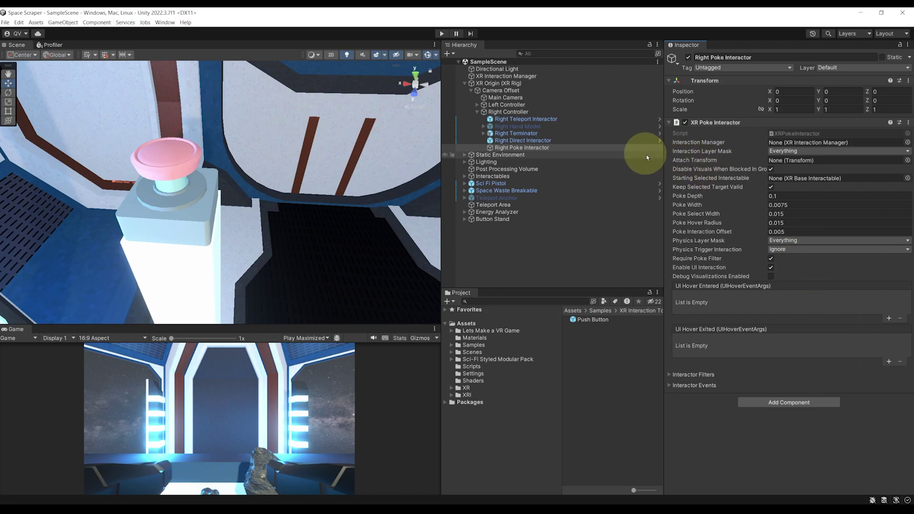
Step: Set the Right Poke Interactor's Attach Transform to pointer_003_end, the index fingertip bone of Right Terminator, and save the scene
{"action": "right_click_drag", "start_coordinate": [200, 164], "coordinate": [280, 216]}
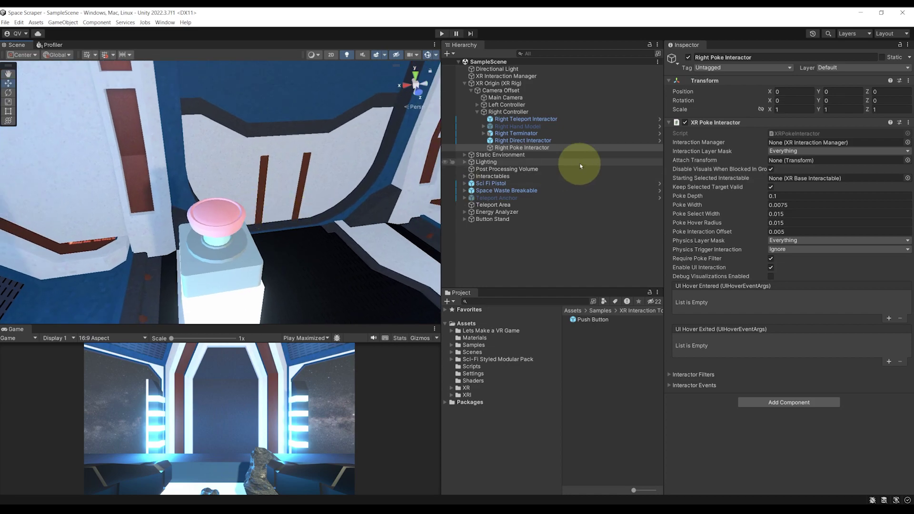
{"action": "left_click", "coordinate": [484, 133]}
{"action": "left_click", "coordinate": [489, 140]}
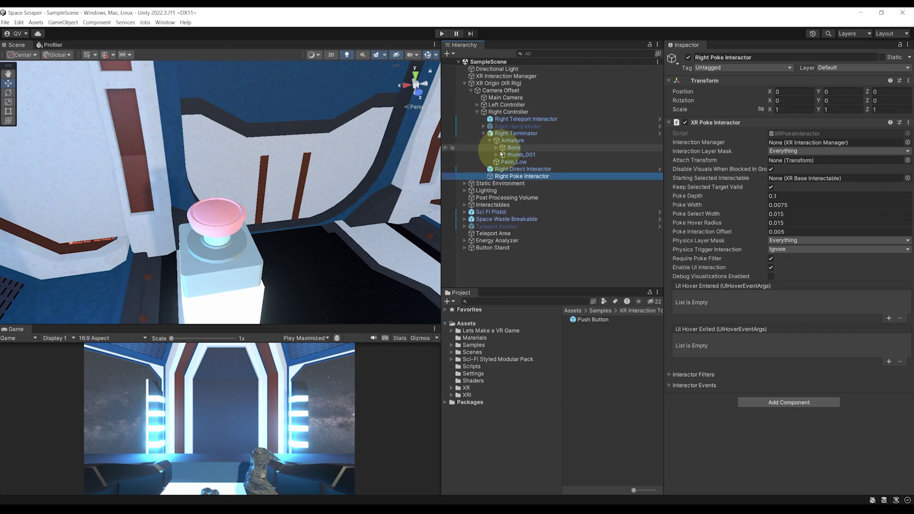
{"action": "left_click", "coordinate": [496, 147]}
{"action": "left_click", "coordinate": [503, 162]}
{"action": "left_click", "coordinate": [502, 162]}
{"action": "left_click", "coordinate": [503, 169]}
{"action": "left_click", "coordinate": [509, 176]}
{"action": "left_click", "coordinate": [515, 184]}
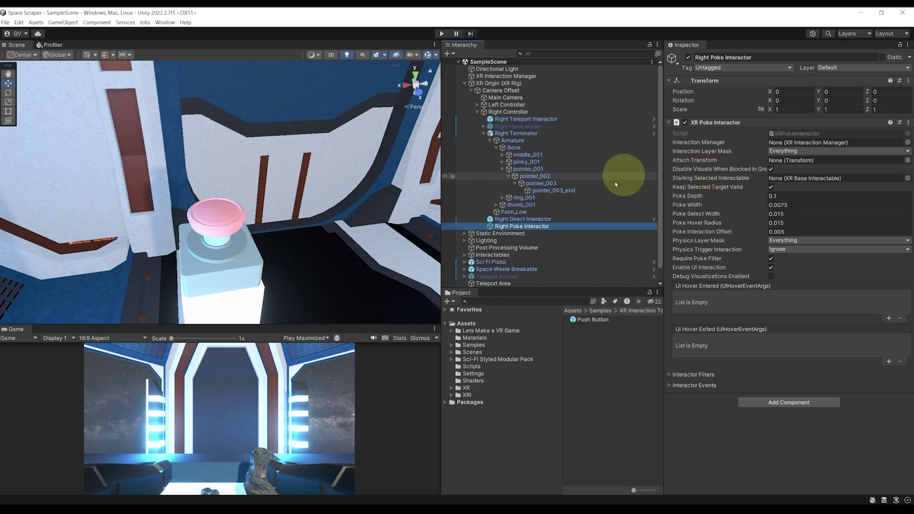
{"action": "left_click", "coordinate": [549, 191]}
{"action": "left_click_drag", "start_coordinate": [574, 189], "coordinate": [772, 165]}
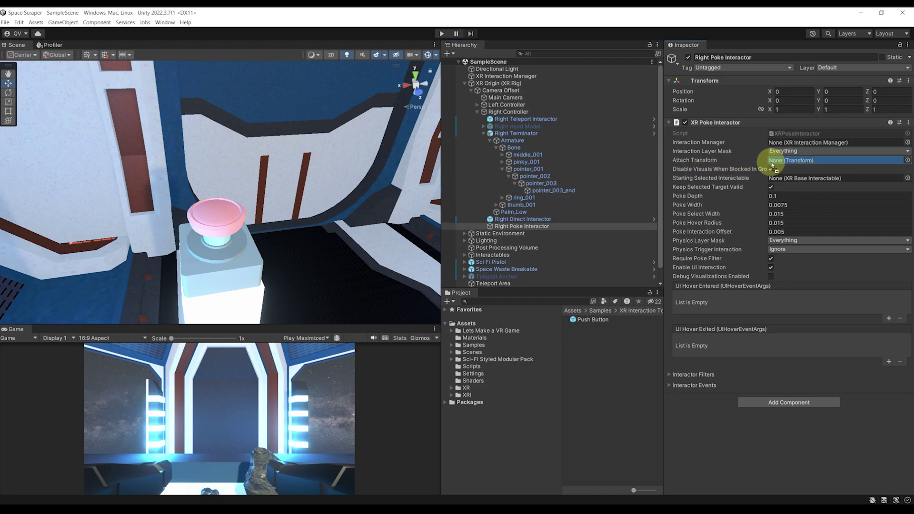
{"action": "key", "text": "ctrl+s"}
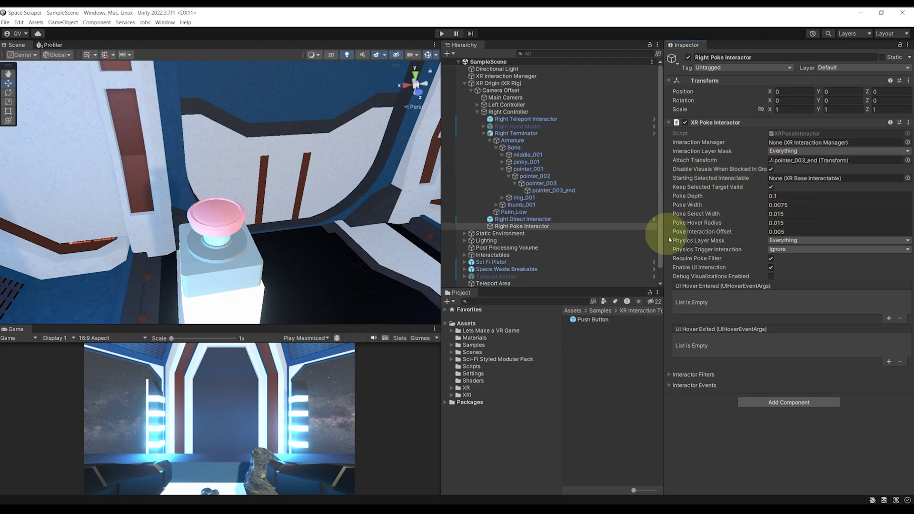
Step: Duplicate Right Poke Interactor, place the copy under the Left Controller and rename it Left Poke Interactor
{"action": "left_click", "coordinate": [484, 133]}
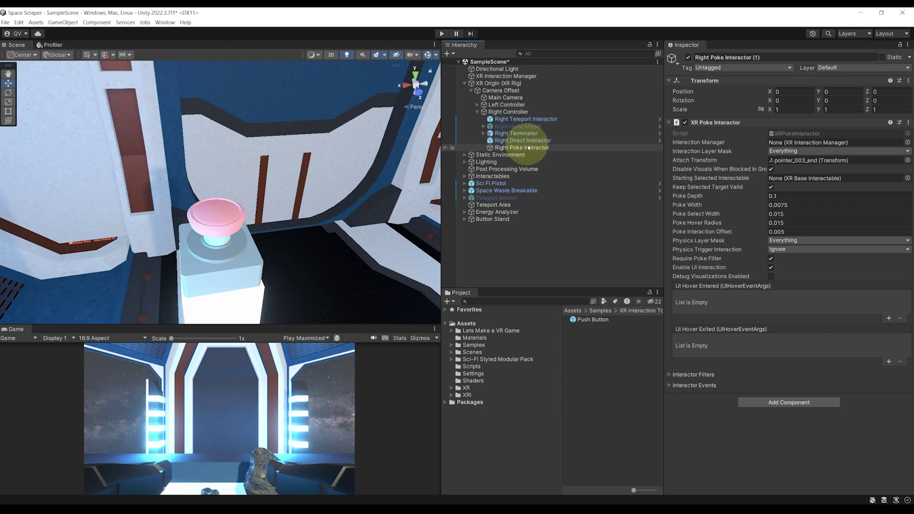
{"action": "key", "text": "ctrl+d"}
{"action": "left_click_drag", "start_coordinate": [504, 107], "coordinate": [527, 129]}
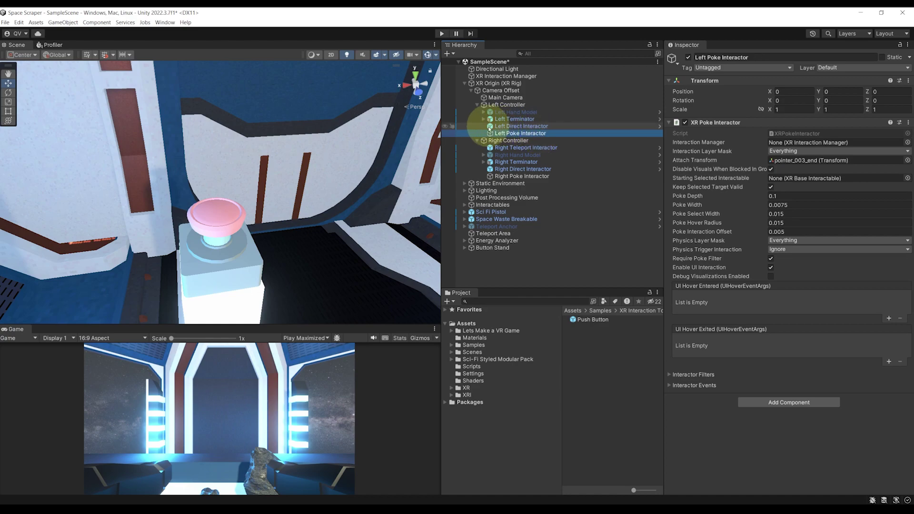
Step: Set the Left Poke Interactor's Attach Transform to the Left Terminator's own pointer_003_end bone and save the scene
{"action": "left_click", "coordinate": [483, 119]}
{"action": "left_click", "coordinate": [489, 126]}
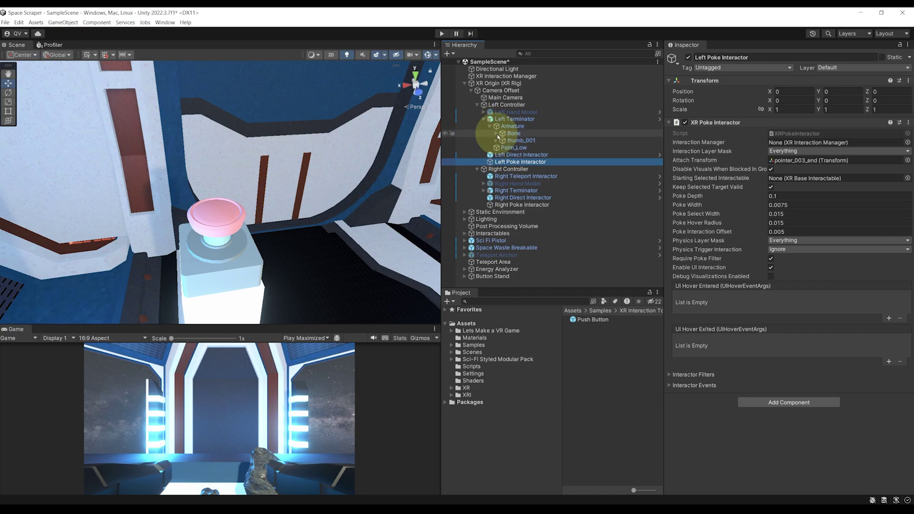
{"action": "left_click", "coordinate": [496, 133]}
{"action": "left_click", "coordinate": [502, 154]}
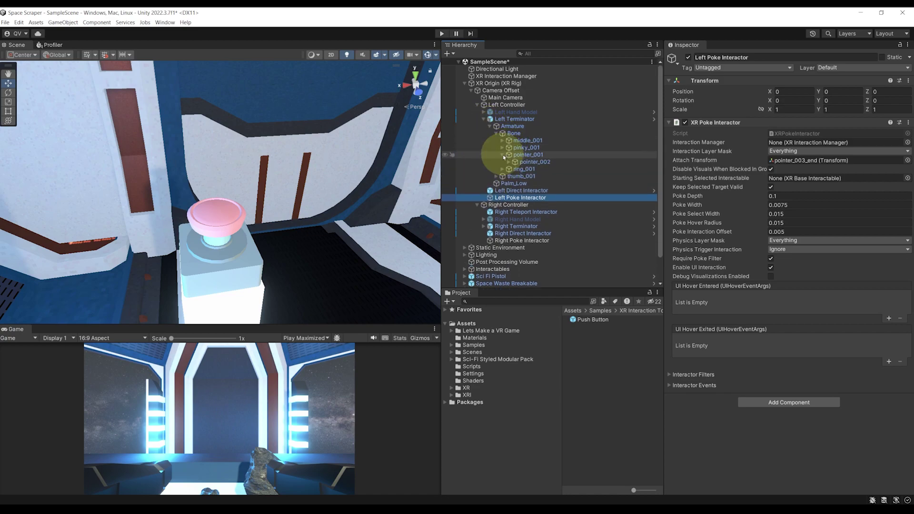
{"action": "left_click", "coordinate": [508, 162]}
{"action": "left_click", "coordinate": [515, 169]}
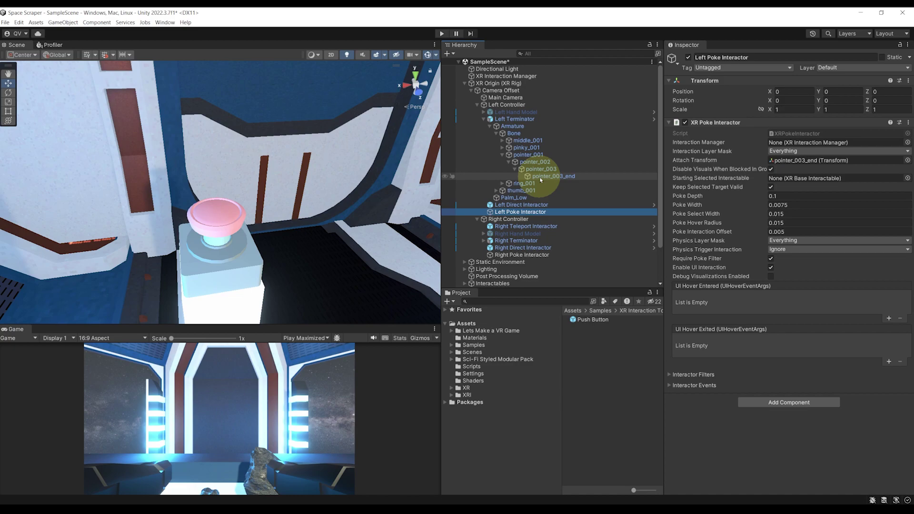
{"action": "left_click_drag", "start_coordinate": [540, 180], "coordinate": [807, 161]}
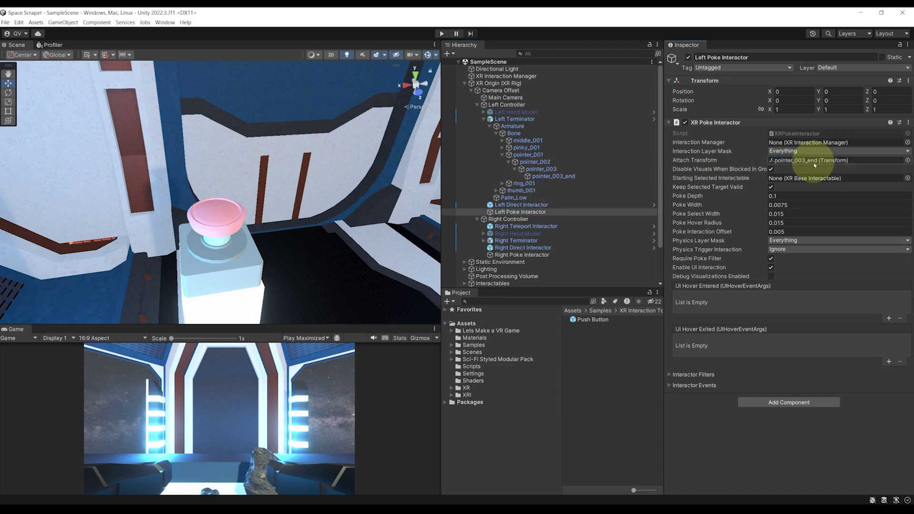
{"action": "left_click", "coordinate": [483, 118]}
{"action": "key", "text": "ctrl+s"}
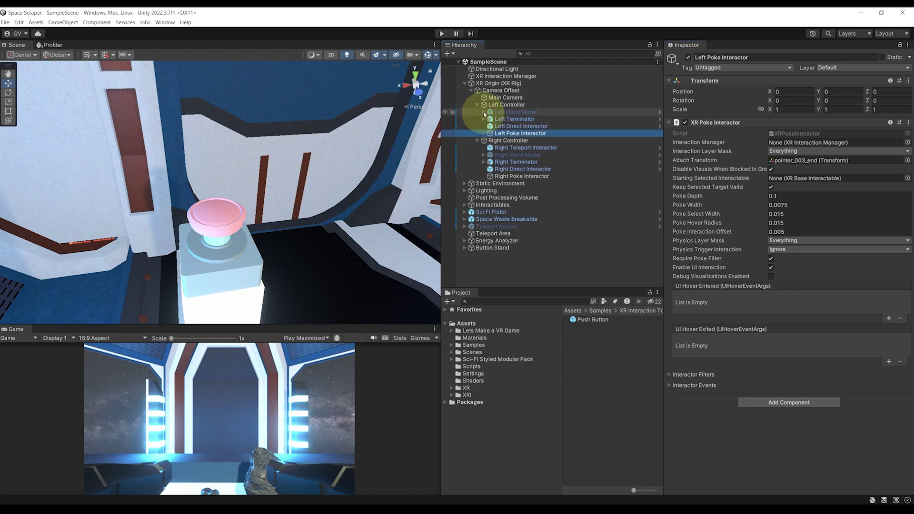
{"action": "left_click", "coordinate": [477, 104]}
{"action": "left_click", "coordinate": [476, 112]}
Step: Run the scene in Play mode to test poking the push button with the hands
{"action": "left_click_drag", "start_coordinate": [298, 152], "coordinate": [251, 166], "text": "alt"}
{"action": "right_click_drag", "start_coordinate": [306, 174], "coordinate": [357, 152]}
{"action": "scroll", "coordinate": [357, 151], "scroll_direction": "down", "scroll_amount": 3}
{"action": "left_click", "coordinate": [439, 34]}
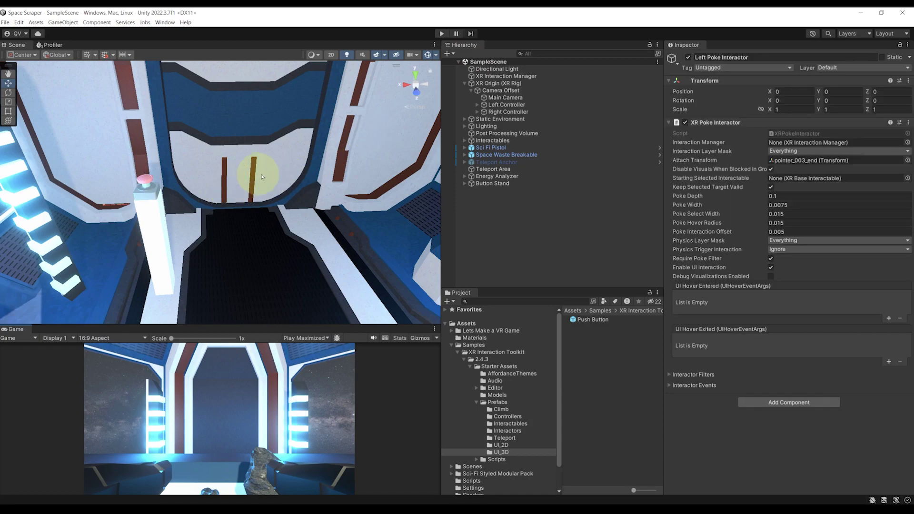
Step: Examine the Push Button's interaction components, including the XR Poke Filter's poke configuration and direction
{"action": "right_click_drag", "start_coordinate": [259, 171], "coordinate": [231, 183]}
{"action": "left_click", "coordinate": [233, 187]}
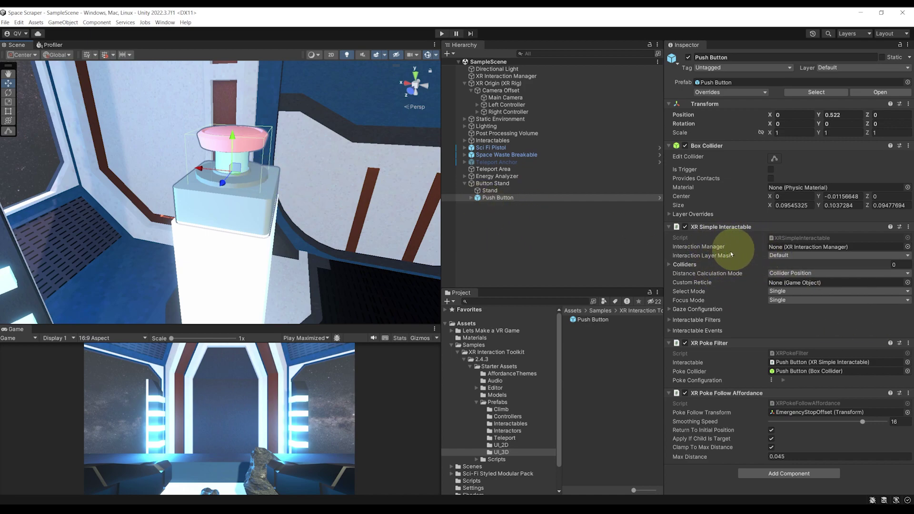
{"action": "mouse_move", "coordinate": [254, 180]}
{"action": "right_mouse_down"}
{"action": "mouse_move", "coordinate": [289, 169]}
{"action": "mouse_move", "coordinate": [249, 157]}
{"action": "mouse_move", "coordinate": [394, 175]}
{"action": "mouse_move", "coordinate": [261, 183]}
{"action": "mouse_move", "coordinate": [272, 179]}
{"action": "right_mouse_up"}
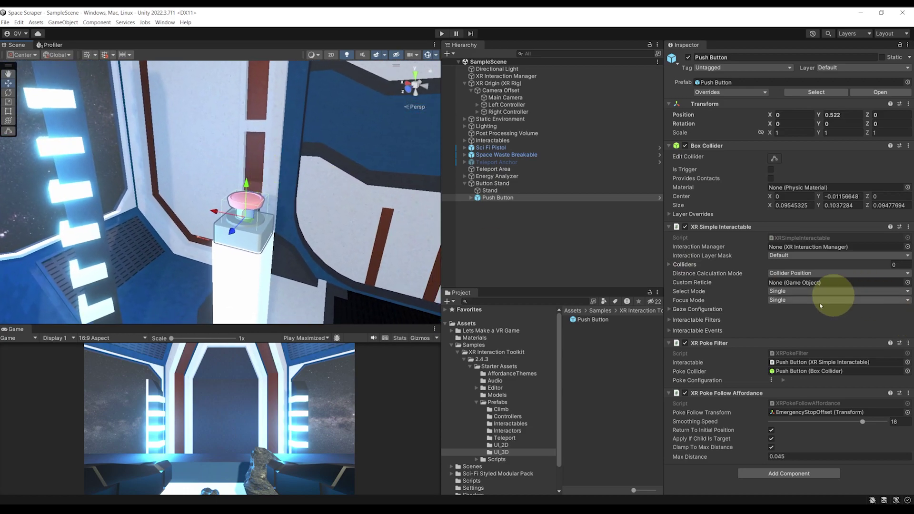
{"action": "left_click", "coordinate": [782, 380]}
{"action": "scroll", "coordinate": [699, 374], "scroll_direction": "down", "scroll_amount": 1}
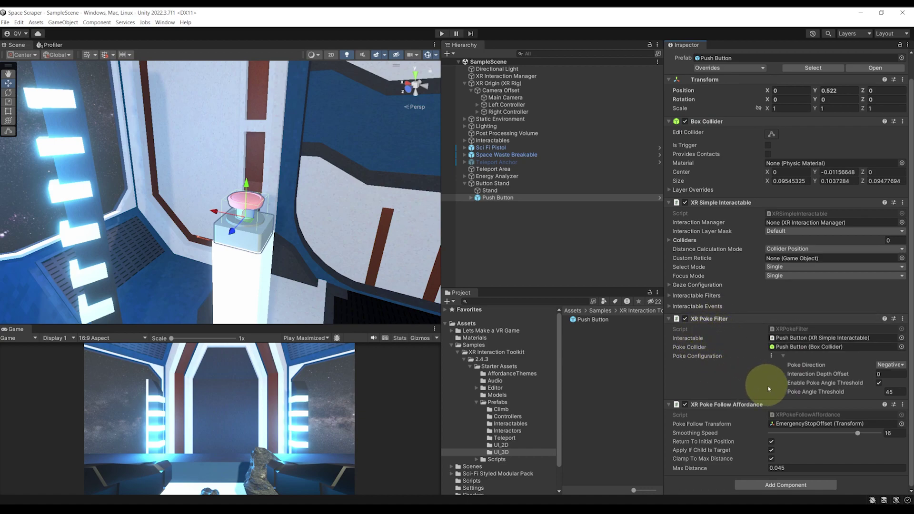
{"action": "left_click_drag", "start_coordinate": [663, 360], "coordinate": [588, 359]}
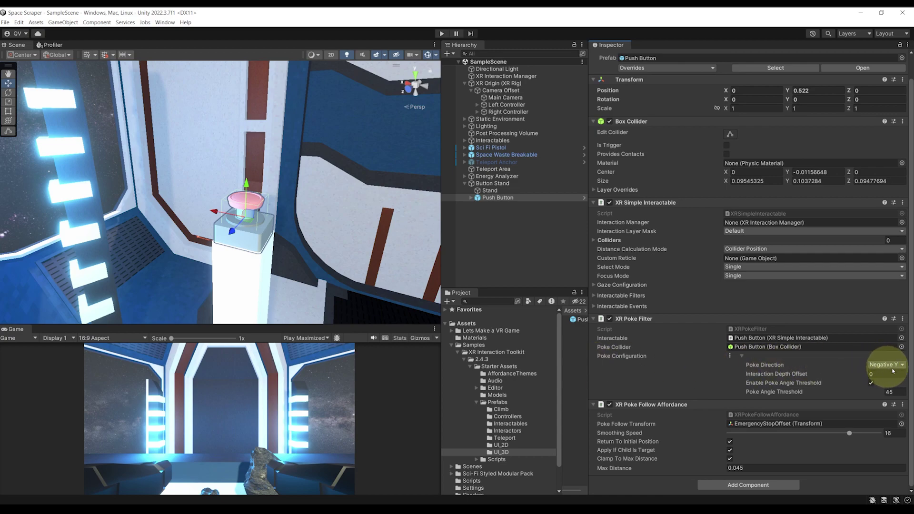
{"action": "left_click_drag", "start_coordinate": [586, 362], "coordinate": [644, 363]}
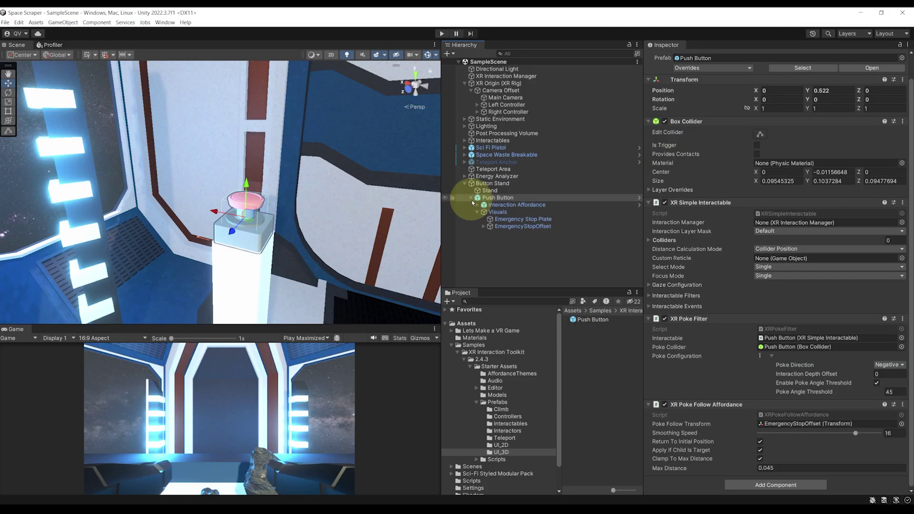
Step: Inspect the Color Affordance object under the Push Button's Interaction Affordance
{"action": "left_click", "coordinate": [477, 204]}
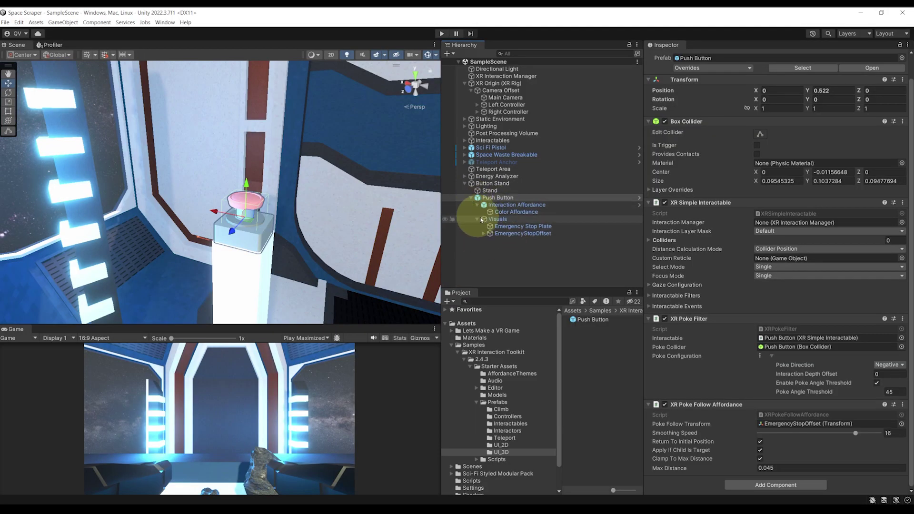
{"action": "left_click", "coordinate": [502, 213]}
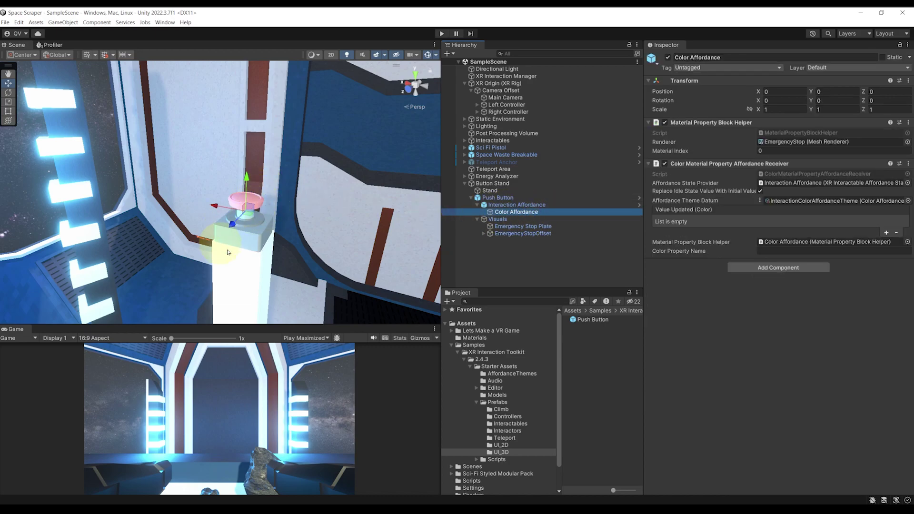
{"action": "left_click_drag", "start_coordinate": [261, 205], "coordinate": [227, 215], "text": "alt"}
{"action": "scroll", "coordinate": [313, 243], "scroll_direction": "up", "scroll_amount": 4}
{"action": "scroll", "coordinate": [202, 227], "scroll_direction": "down", "scroll_amount": 5}
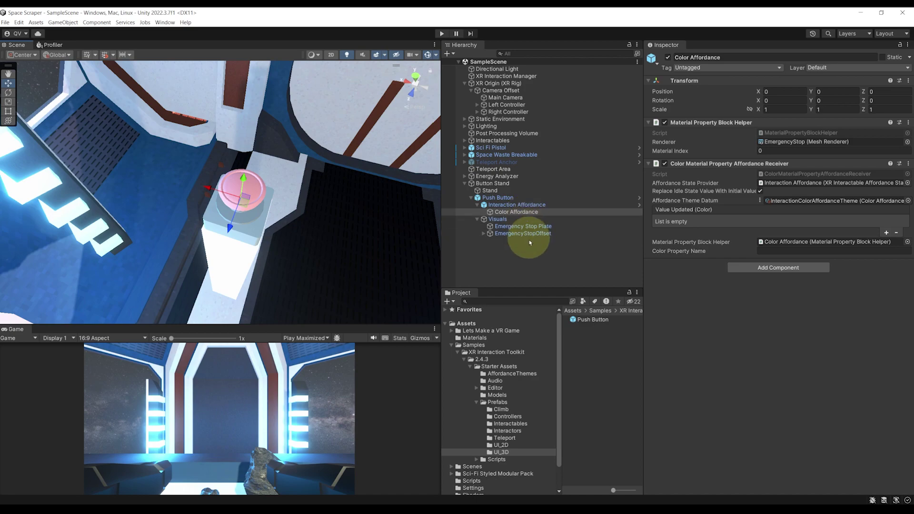
{"action": "left_click", "coordinate": [471, 197]}
{"action": "left_click", "coordinate": [490, 217]}
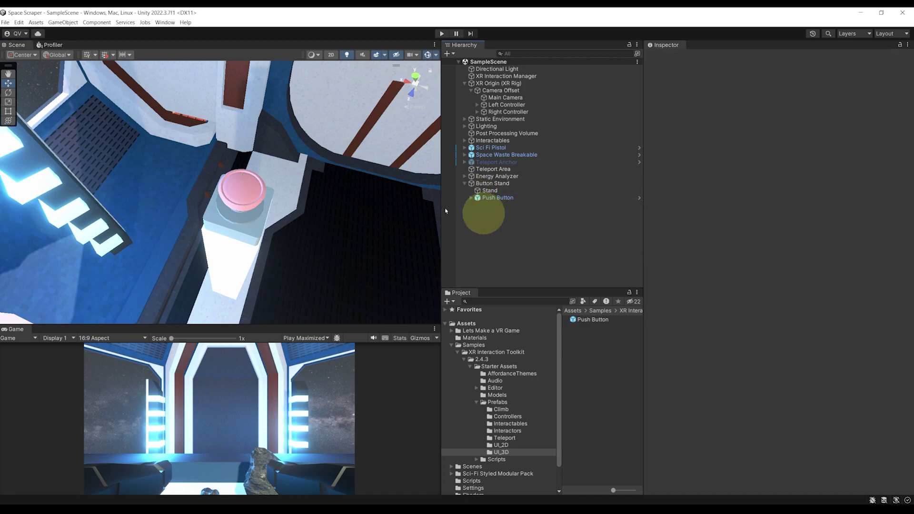
Step: Select the door_2 object at the end of the corridor and frame it in the Scene view
{"action": "scroll", "coordinate": [237, 176], "scroll_direction": "down", "scroll_amount": 5}
{"action": "right_click_drag", "start_coordinate": [237, 176], "coordinate": [263, 131]}
{"action": "middle_click_drag", "start_coordinate": [263, 131], "coordinate": [258, 118]}
{"action": "right_click_drag", "start_coordinate": [257, 118], "coordinate": [279, 84]}
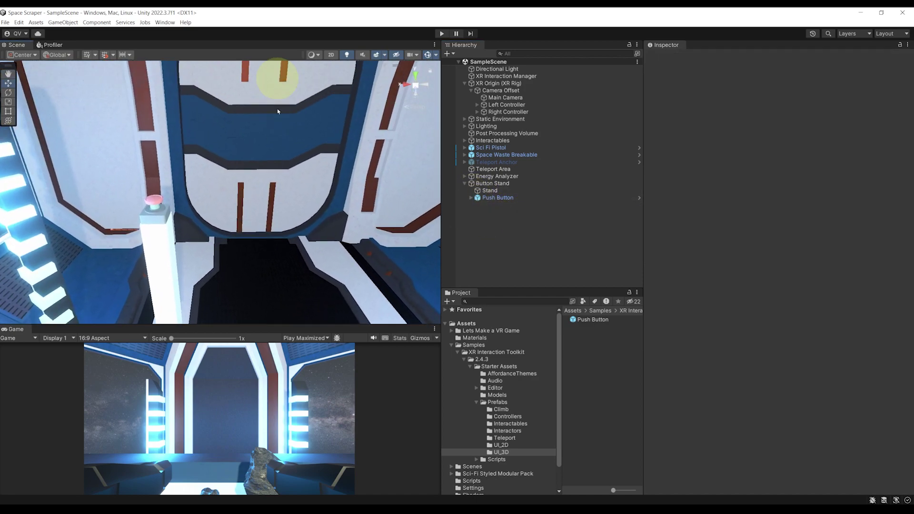
{"action": "middle_click_drag", "start_coordinate": [280, 84], "coordinate": [281, 145]}
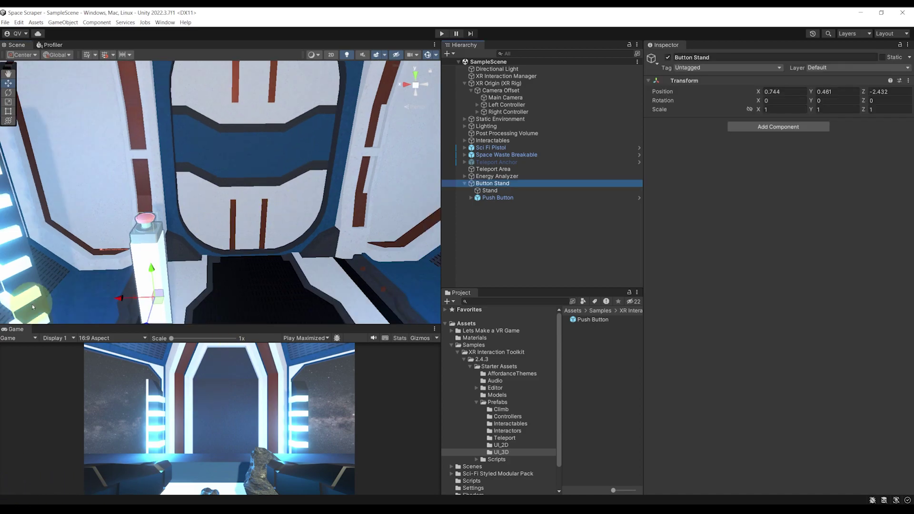
{"action": "right_click_drag", "start_coordinate": [253, 234], "coordinate": [252, 208]}
{"action": "left_click", "coordinate": [252, 207]}
{"action": "key", "text": "f"}
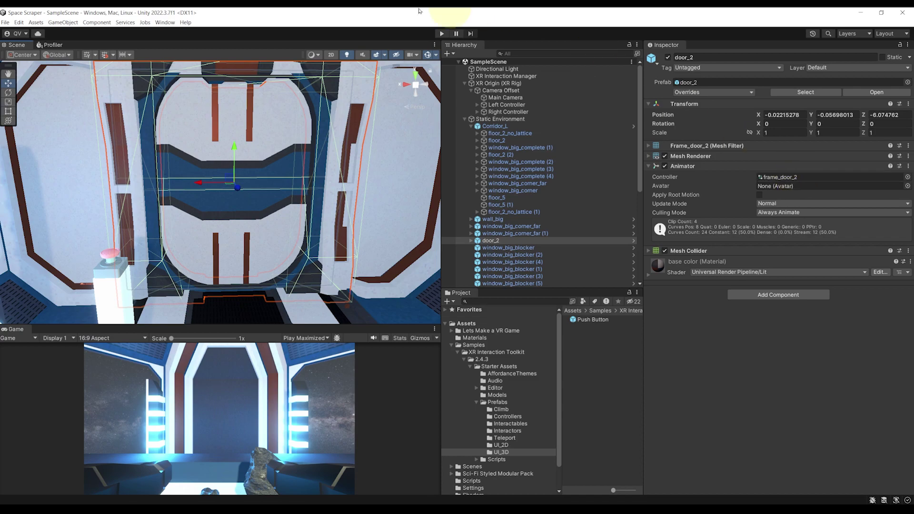
Step: Open door_2's animator controller in the Animator window and show its parameters beside an enlarged state graph
{"action": "left_click", "coordinate": [166, 22]}
{"action": "mouse_move", "coordinate": [224, 152]}
{"action": "left_click", "coordinate": [292, 161]}
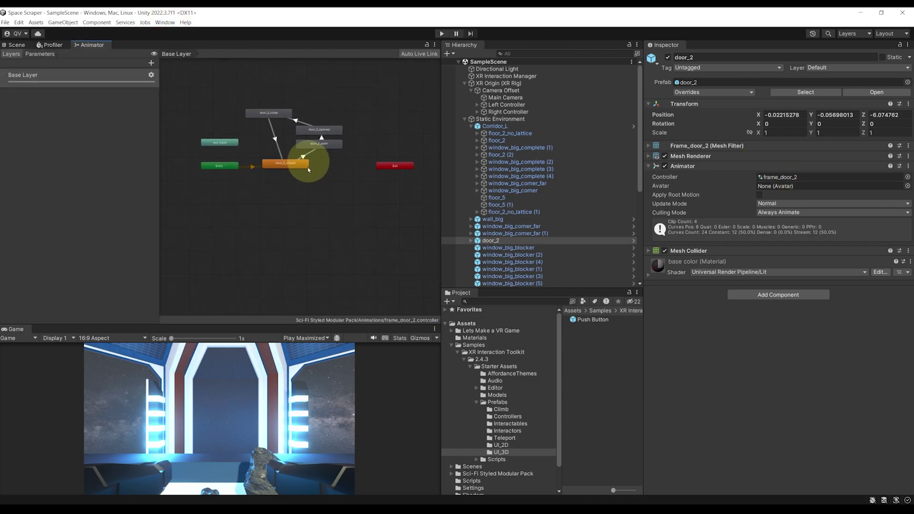
{"action": "scroll", "coordinate": [308, 202], "scroll_direction": "down", "scroll_amount": 3}
{"action": "scroll", "coordinate": [288, 207], "scroll_direction": "up", "scroll_amount": 3}
{"action": "scroll", "coordinate": [271, 155], "scroll_direction": "down", "scroll_amount": 3}
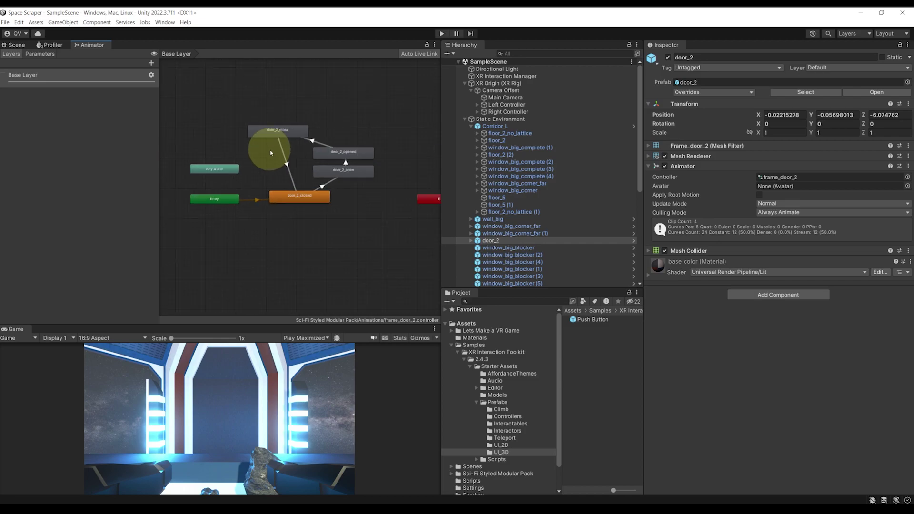
{"action": "scroll", "coordinate": [274, 161], "scroll_direction": "up", "scroll_amount": 2}
{"action": "left_click_drag", "start_coordinate": [440, 198], "coordinate": [503, 197]}
{"action": "left_click", "coordinate": [41, 54]}
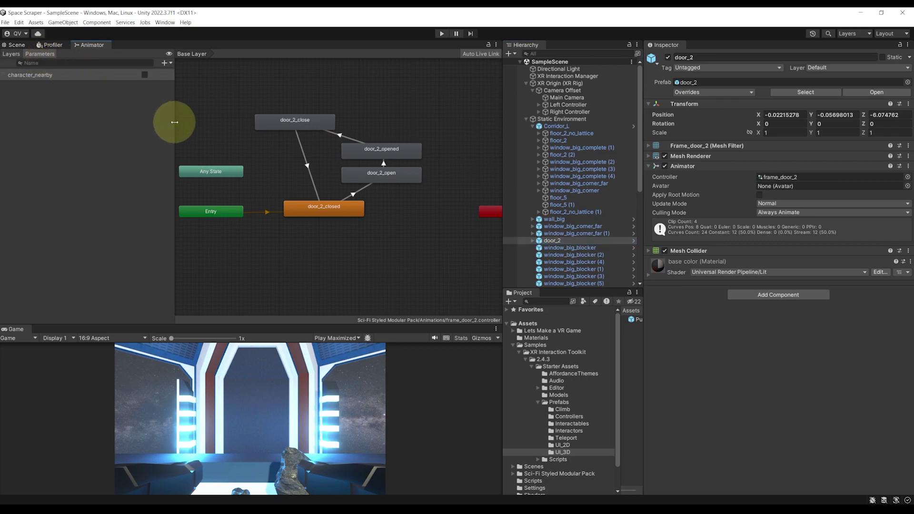
{"action": "left_click_drag", "start_coordinate": [174, 122], "coordinate": [78, 143]}
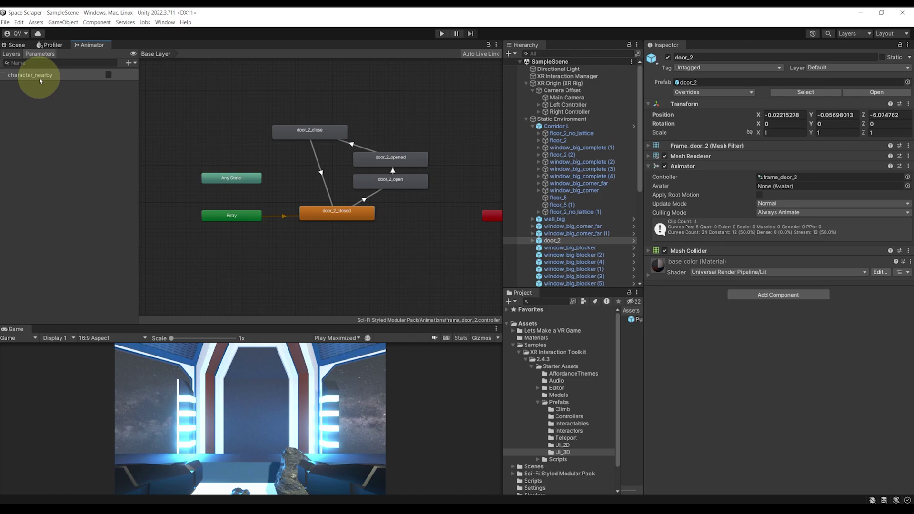
Step: Inspect the condition on the transition from door_2_closed to door_2_open
{"action": "scroll", "coordinate": [313, 240], "scroll_direction": "up", "scroll_amount": 2}
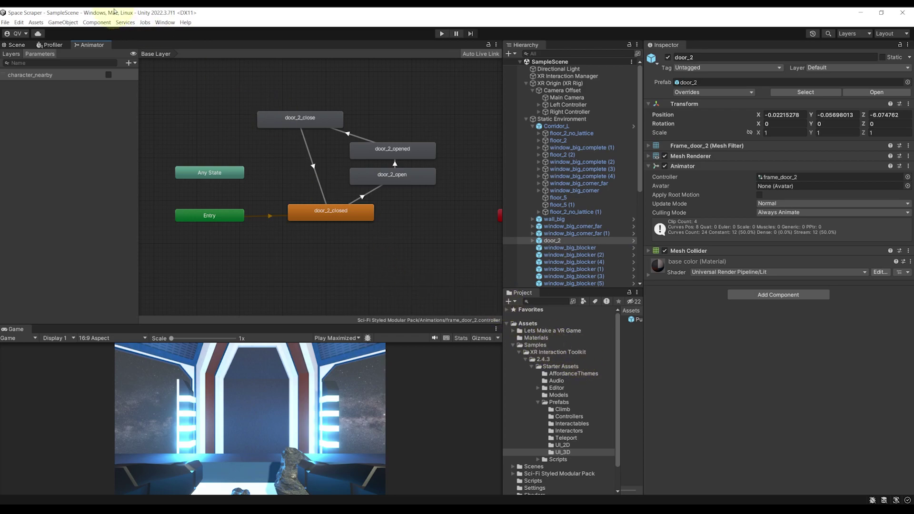
{"action": "scroll", "coordinate": [398, 204], "scroll_direction": "down", "scroll_amount": 2}
{"action": "left_click", "coordinate": [354, 205]}
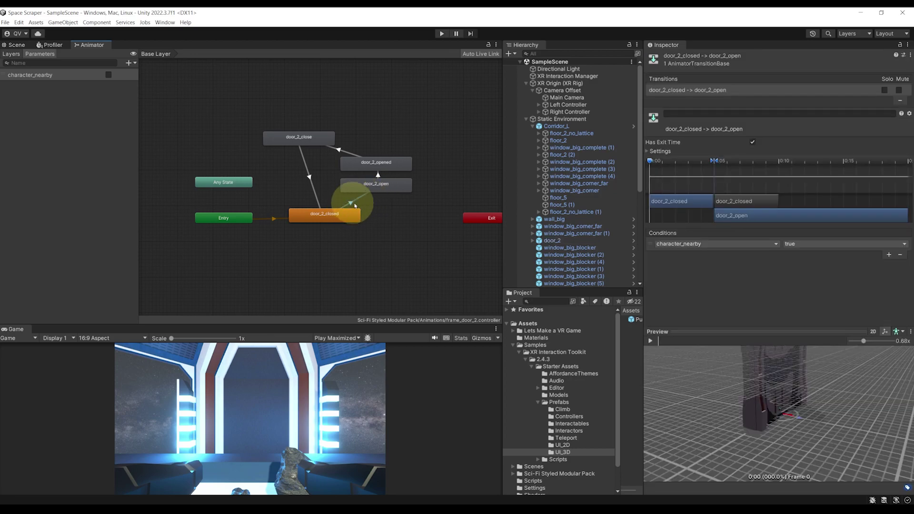
{"action": "scroll", "coordinate": [321, 224], "scroll_direction": "up", "scroll_amount": 3}
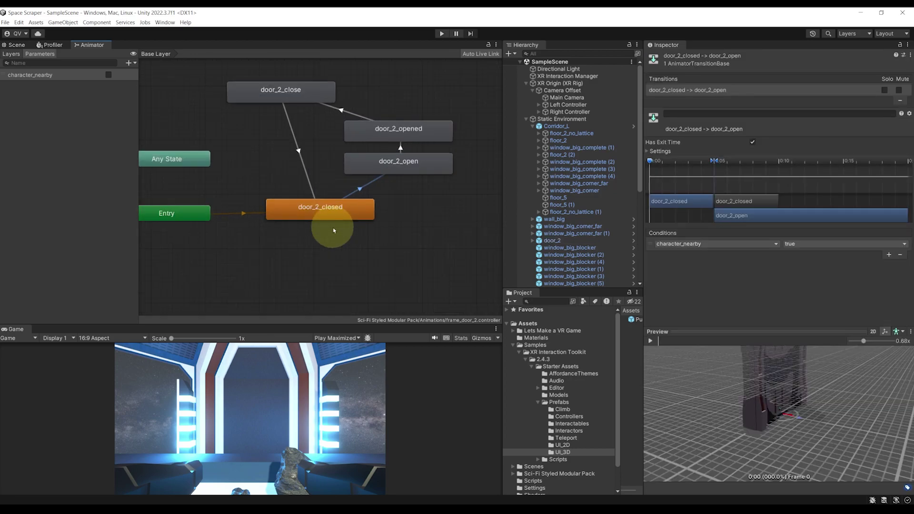
{"action": "scroll", "coordinate": [328, 212], "scroll_direction": "down", "scroll_amount": 1}
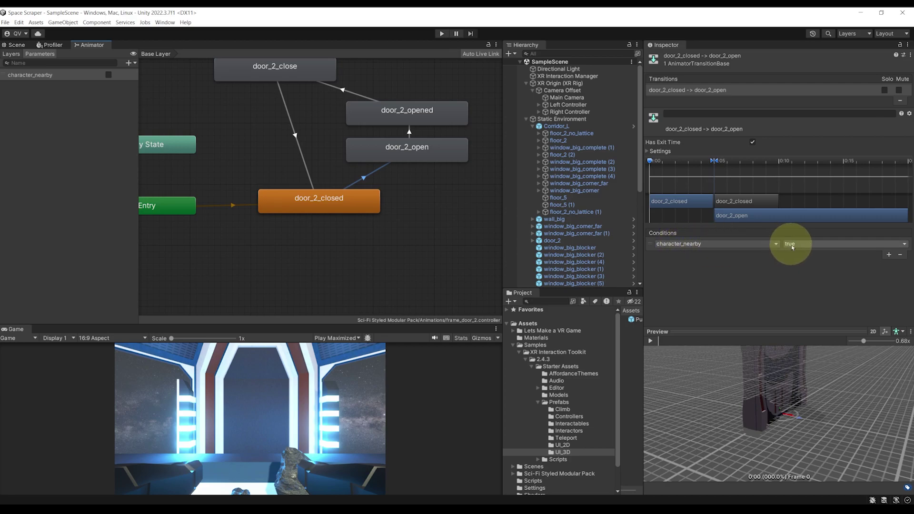
{"action": "middle_click_drag", "start_coordinate": [382, 184], "coordinate": [366, 198]}
Step: Inspect the condition on the transition from door_2_opened to door_2_close and review the remaining door states
{"action": "left_click", "coordinate": [394, 172]}
{"action": "middle_click_drag", "start_coordinate": [427, 223], "coordinate": [430, 276]}
{"action": "left_click", "coordinate": [334, 157]}
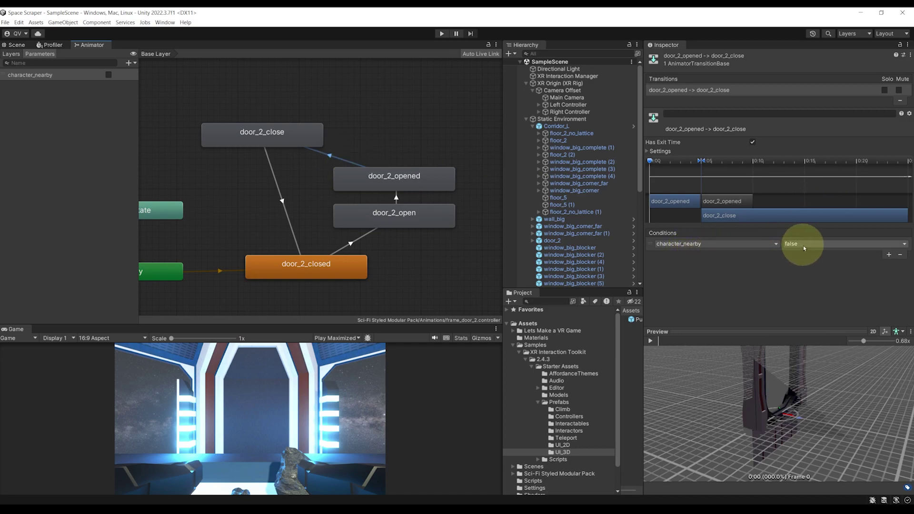
{"action": "scroll", "coordinate": [408, 176], "scroll_direction": "down", "scroll_amount": 1}
{"action": "middle_click_drag", "start_coordinate": [341, 150], "coordinate": [405, 167]}
{"action": "left_click", "coordinate": [360, 160]}
{"action": "middle_click_drag", "start_coordinate": [376, 220], "coordinate": [351, 182]}
{"action": "left_click", "coordinate": [347, 236]}
{"action": "middle_click_drag", "start_coordinate": [422, 267], "coordinate": [400, 274]}
Step: Rename the animator parameter character_nearby to Open and check the condition on the transition from door_2_closed to door_2_open
{"action": "left_click", "coordinate": [27, 76]}
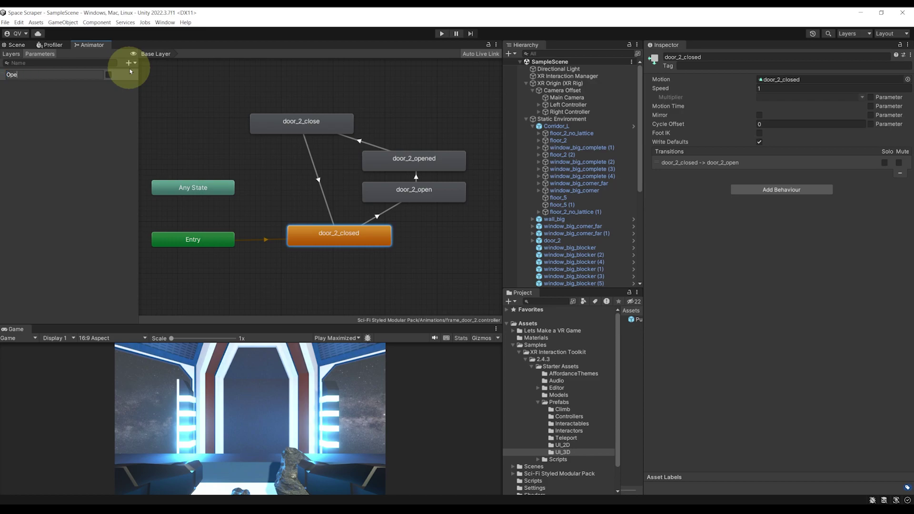
{"action": "left_click", "coordinate": [383, 212]}
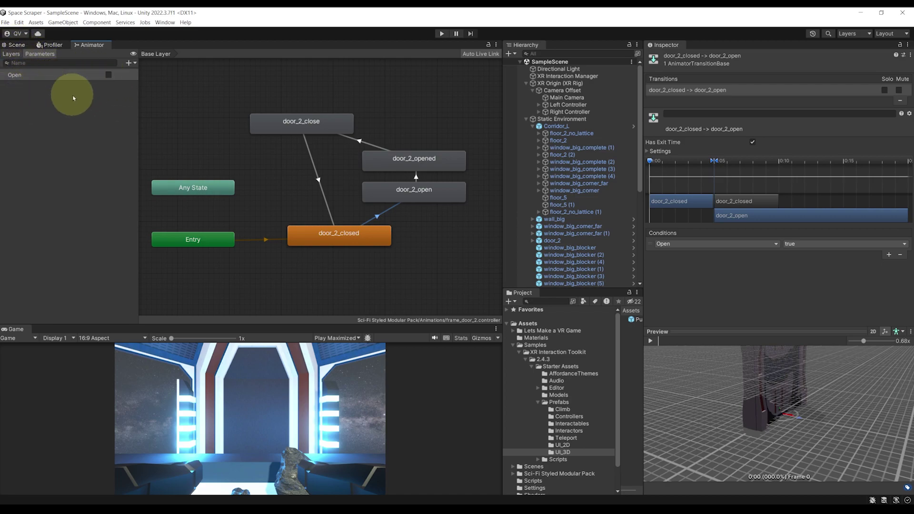
Step: Add a new script named ButtonPushOpenDoor to the Push Button under Button Stand and open it in Visual Studio
{"action": "left_click", "coordinate": [14, 45]}
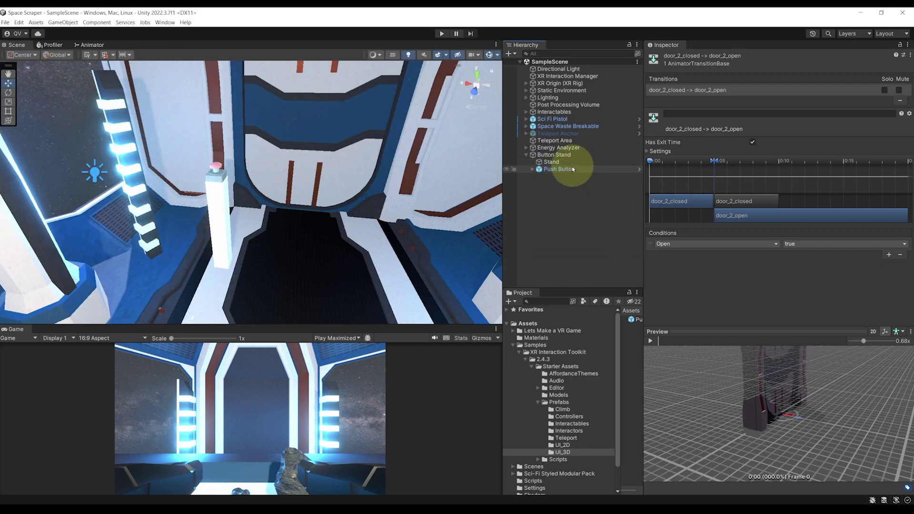
{"action": "left_click", "coordinate": [567, 169]}
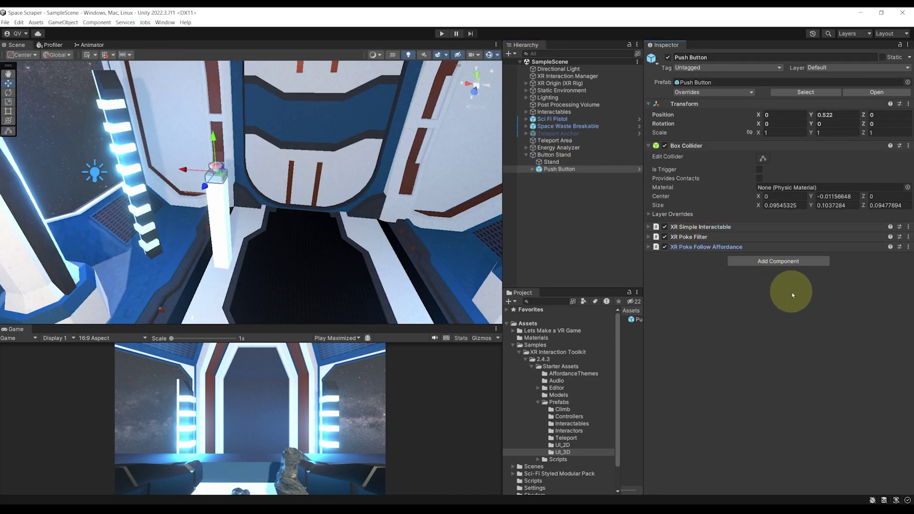
{"action": "left_click", "coordinate": [777, 261]}
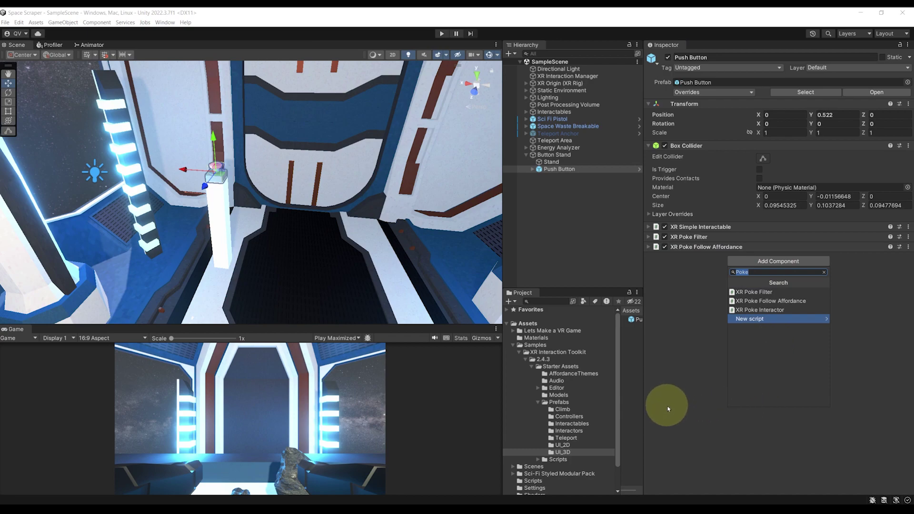
{"action": "type", "text": "ButtonPus"}
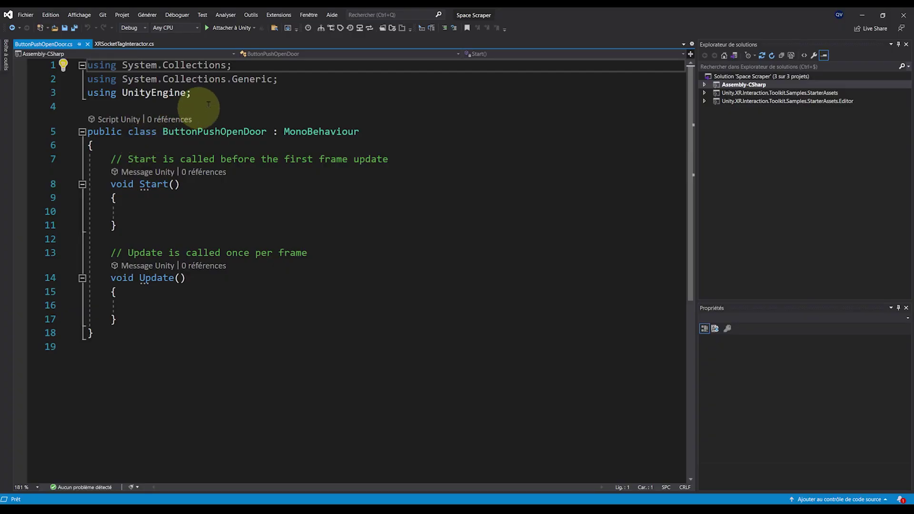
Step: Add a using directive for UnityEngine.XR.Interaction.Toolkit below the UnityEngine one
{"action": "left_click", "coordinate": [222, 97]}
{"action": "key", "text": "Return"}
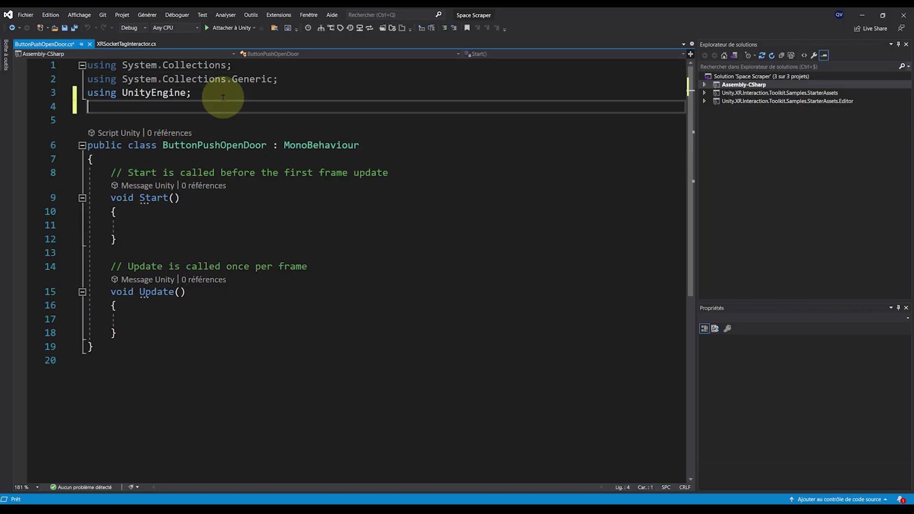
{"action": "type", "text": "using UnityEngine.XR.Interaction.Toolkit;"}
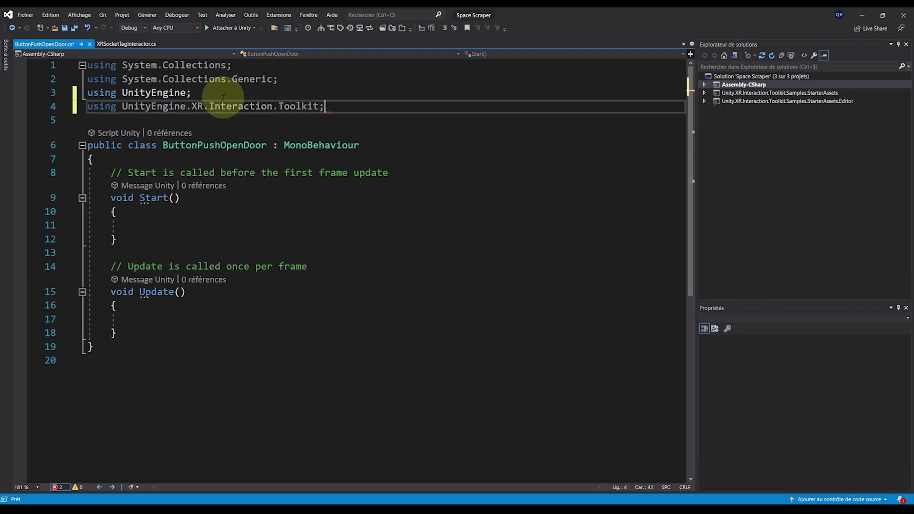
Step: Declare a public Animator field named animator and a public string boolName set to "Open" at the top of the class
{"action": "left_click", "coordinate": [152, 160]}
{"action": "key", "text": "Return"}
{"action": "key", "text": "Return"}
{"action": "key", "text": "Up"}
{"action": "type", "text": "public ANimato"}
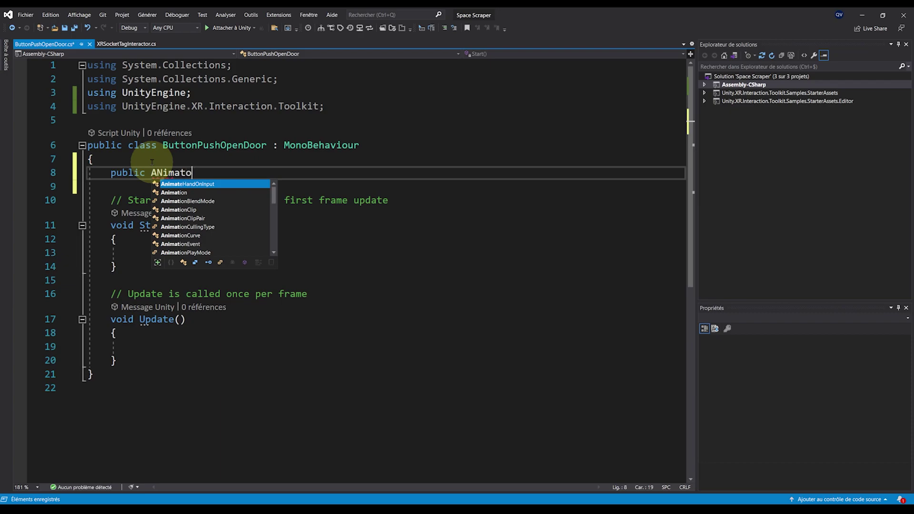
{"action": "type", "text": "r animator;"}
{"action": "key", "text": "Return"}
{"action": "type", "text": "public string bool"}
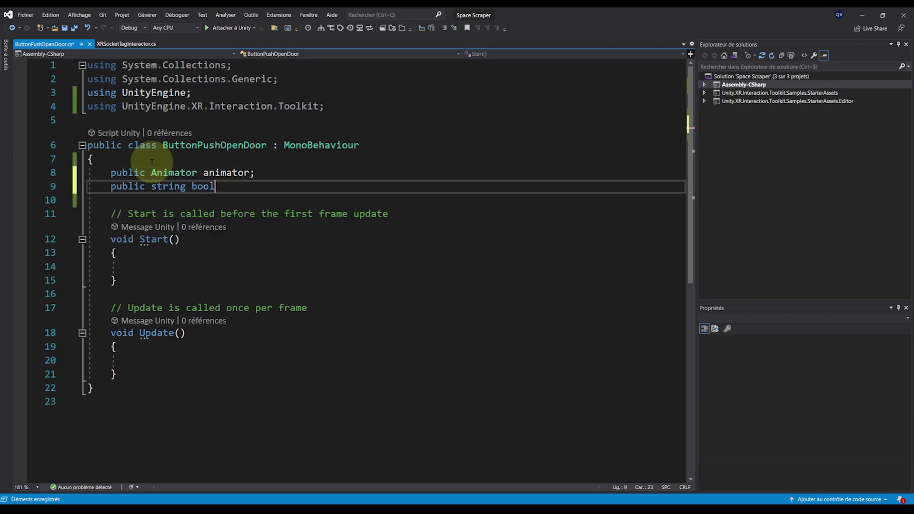
{"action": "type", "text": "Name = \"Open\";"}
{"action": "double_click", "coordinate": [230, 186]}
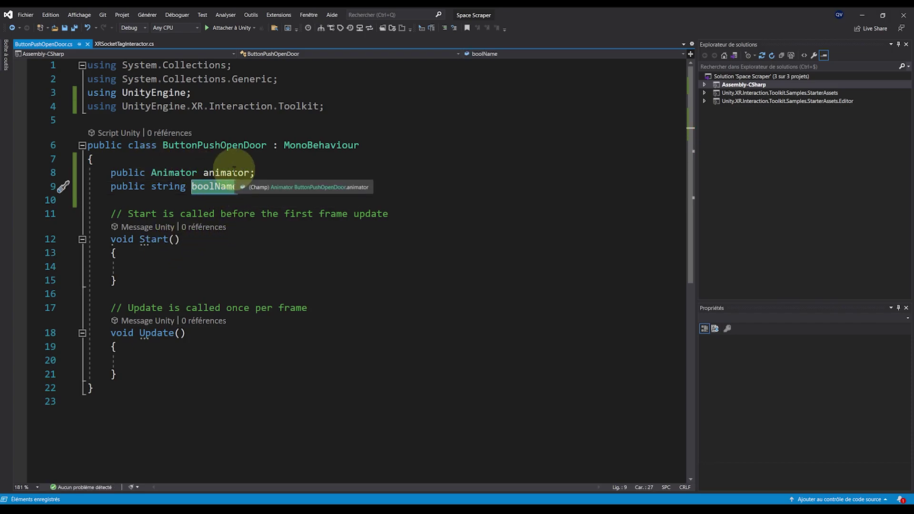
Step: In Start, get the XRSimpleInteractable component and write an AddListener call with empty parentheses on its selectEntered event
{"action": "scroll", "coordinate": [235, 244], "scroll_direction": "down", "scroll_amount": 1}
{"action": "left_click", "coordinate": [159, 230]}
{"action": "type", "text": "GetComponent<XRSI"}
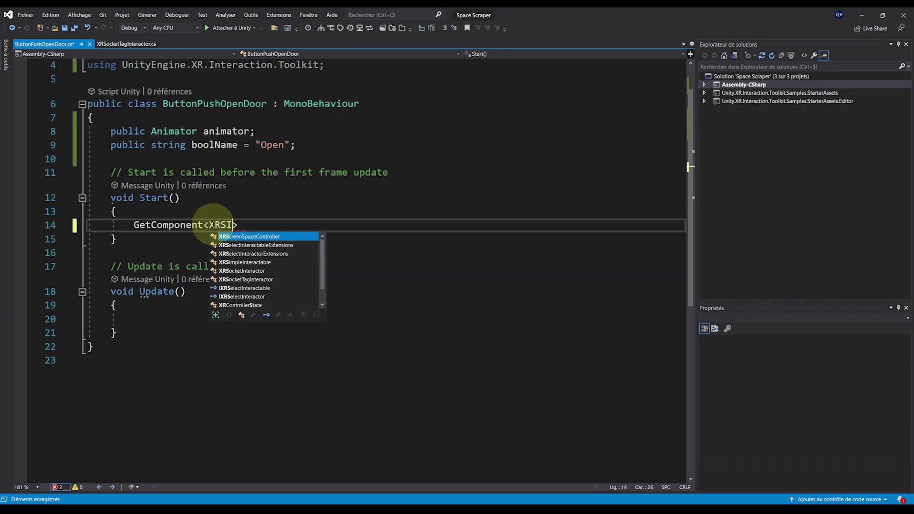
{"action": "type", "text": "mp"}
{"action": "key", "text": "Tab"}
{"action": "key", "text": "Right"}
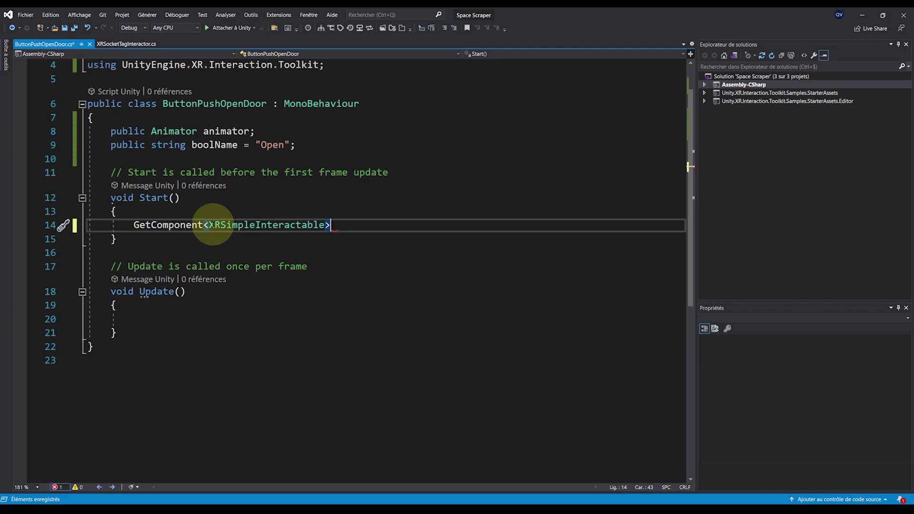
{"action": "type", "text": "().selectEntered"}
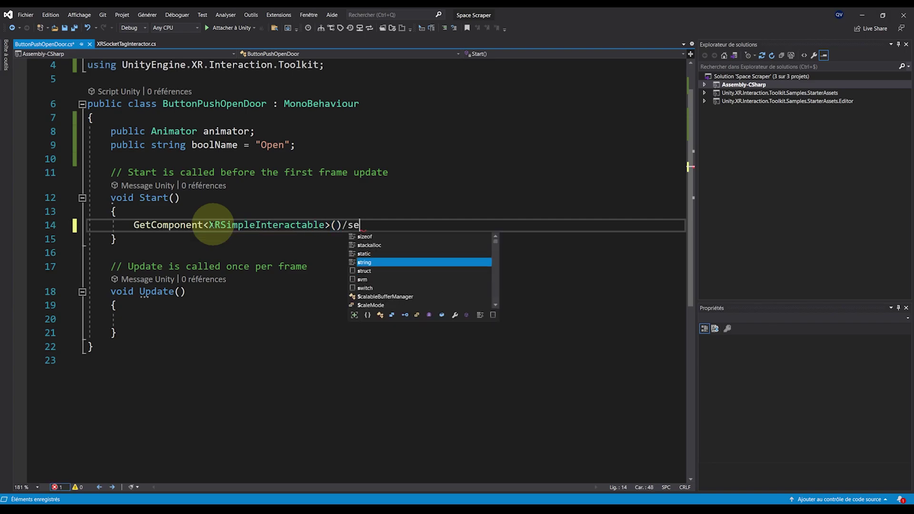
{"action": "type", "text": ".AddListener("}
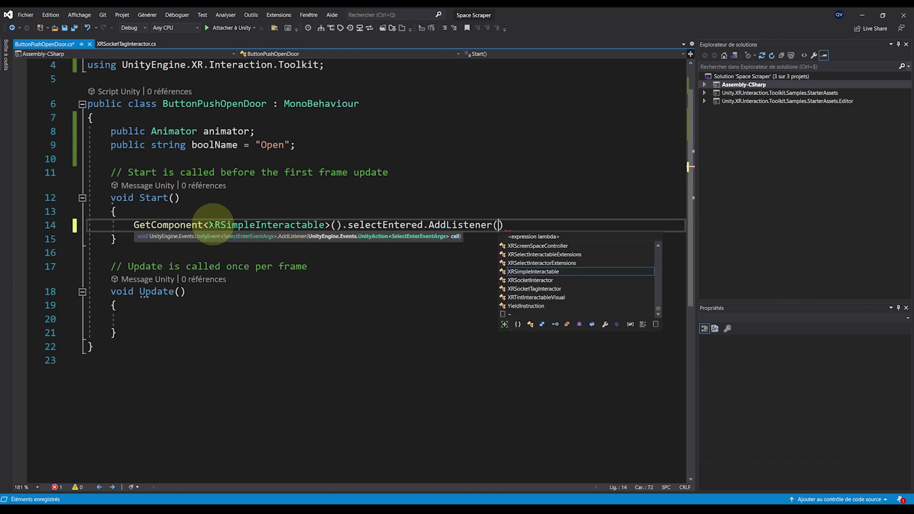
Step: Create an empty public void method named ToggleDoorOpen between Start and Update
{"action": "left_click", "coordinate": [240, 281]}
{"action": "left_click", "coordinate": [164, 246]}
{"action": "key", "text": "Return"}
{"action": "key", "text": "Return"}
{"action": "key", "text": "Return"}
{"action": "key", "text": "Up"}
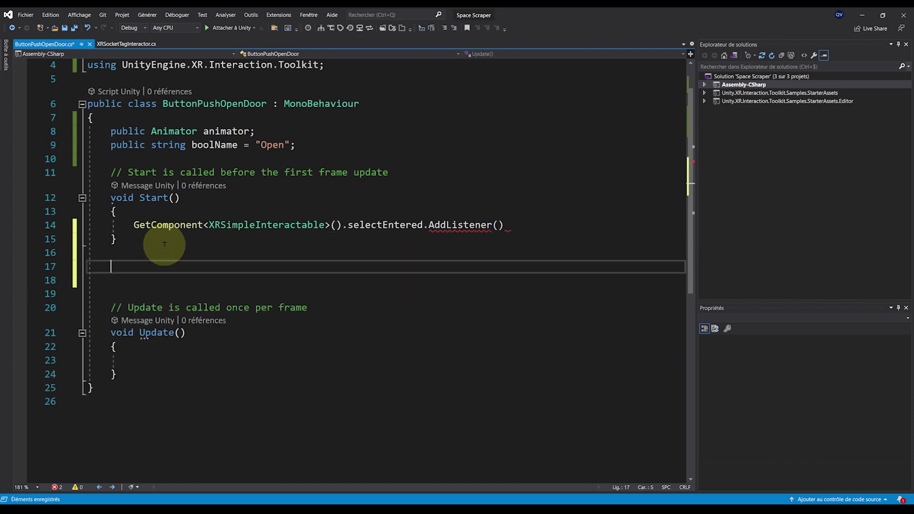
{"action": "type", "text": "public void ToggleDoorOpen()"}
{"action": "key", "text": "Return"}
{"action": "type", "text": "{"}
{"action": "key", "text": "Return"}
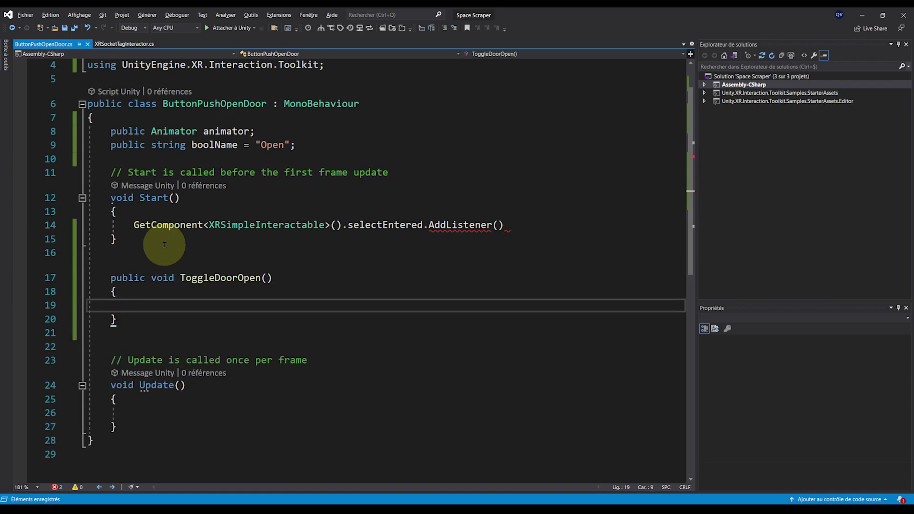
Step: In ToggleDoorOpen, store animator.GetBool(boolName) in a bool variable named isOpen
{"action": "type", "text": "bool isOpen ="}
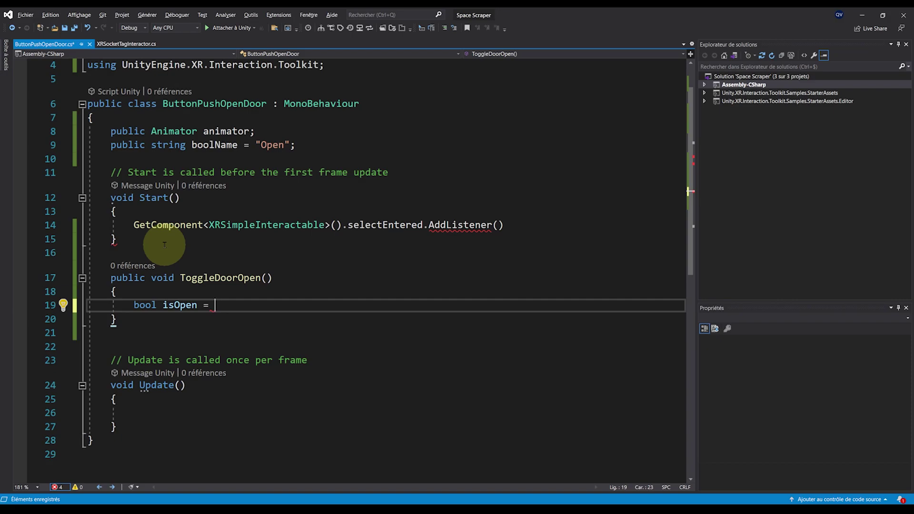
{"action": "type", "text": " animator."}
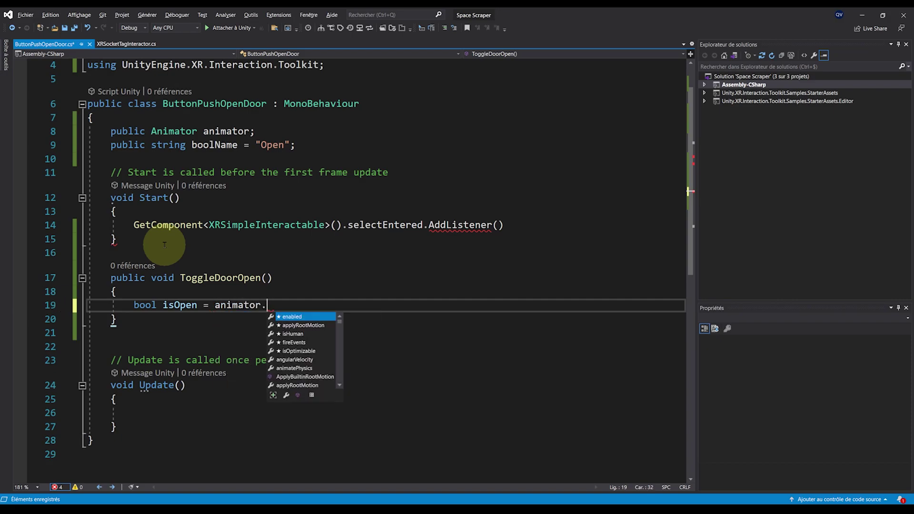
{"action": "type", "text": "GetBool(booln"}
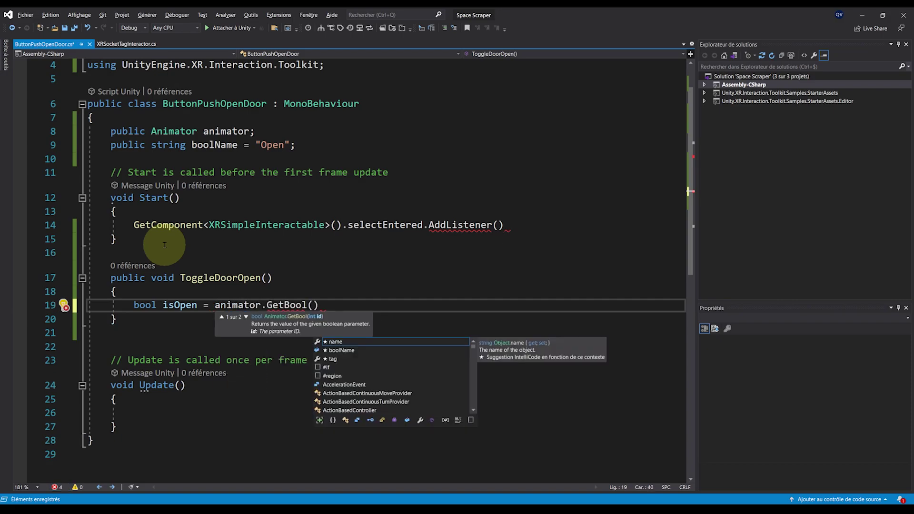
{"action": "key", "text": "Tab"}
{"action": "type", "text": ");"}
{"action": "key", "text": "Return"}
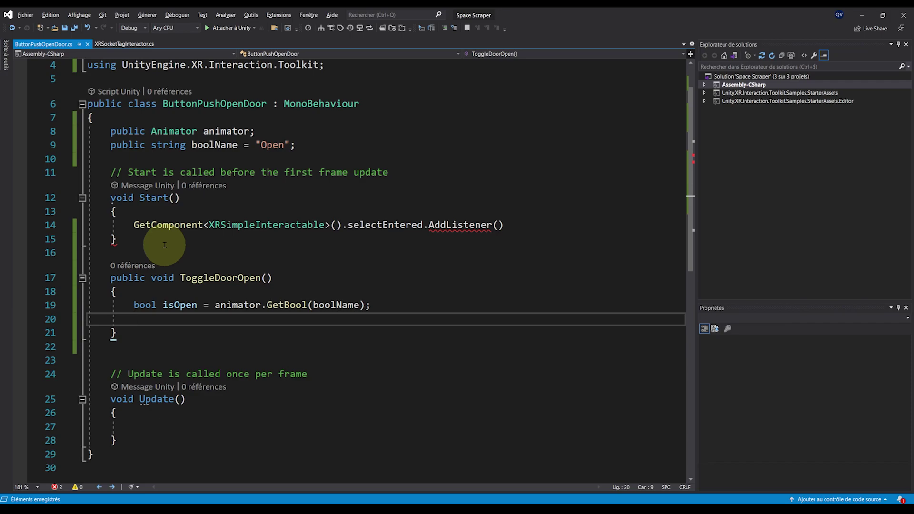
Step: Complete ToggleDoorOpen with animator.SetBool(boolName, !isOpen) so the door's state is inverted
{"action": "type", "text": "animator."}
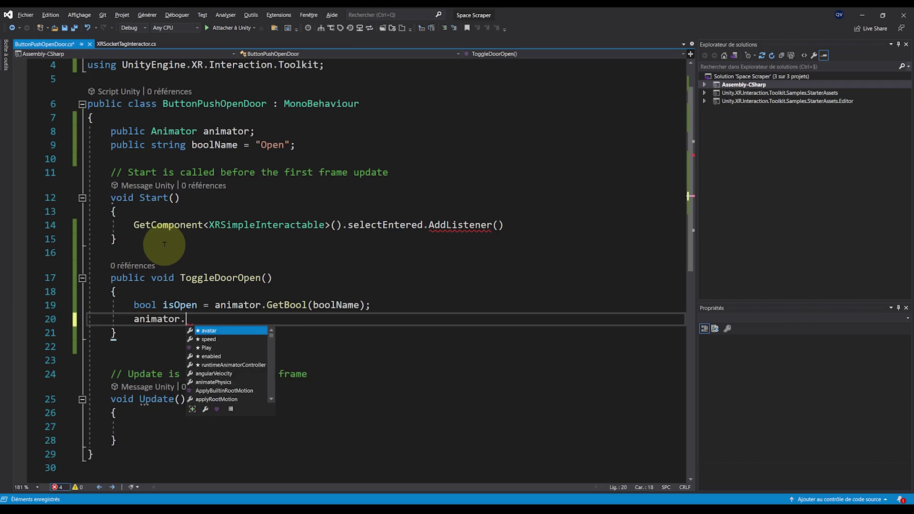
{"action": "type", "text": "sets(boo"}
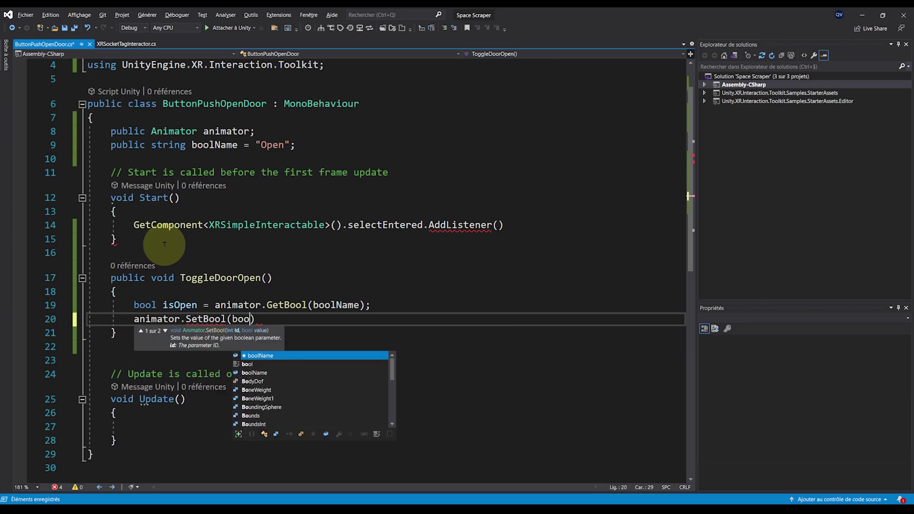
{"action": "key", "text": "Tab"}
{"action": "type", "text": "n"}
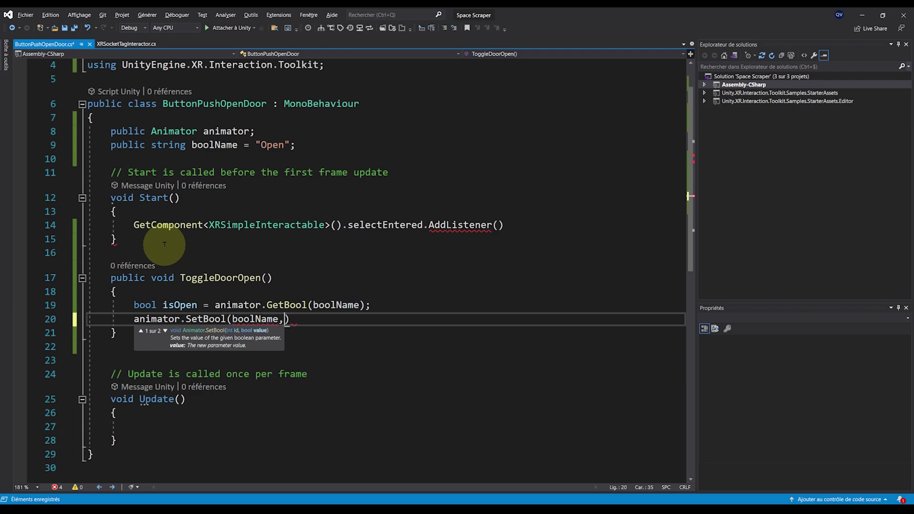
{"action": "type", "text": " !us"}
{"action": "key", "text": "BackSpace"}
{"action": "key", "text": "BackSpace"}
{"action": "type", "text": "isOpen"}
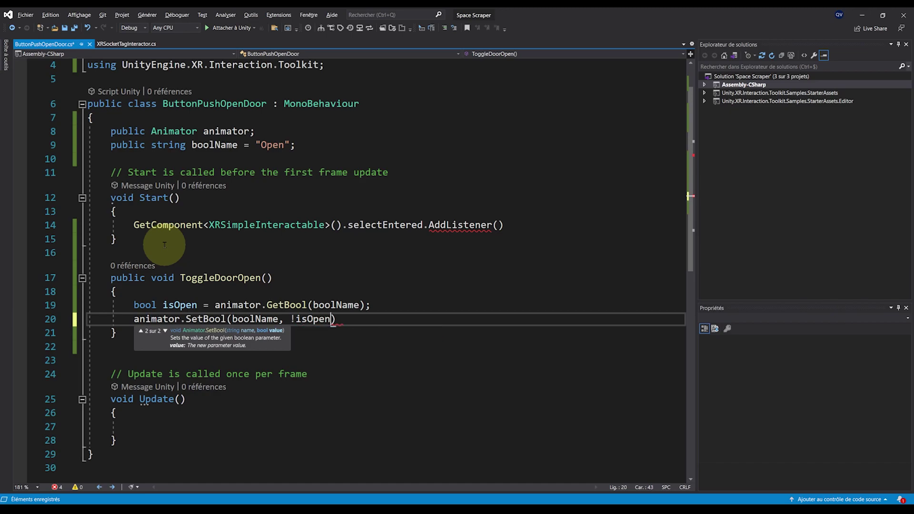
{"action": "type", "text": ");"}
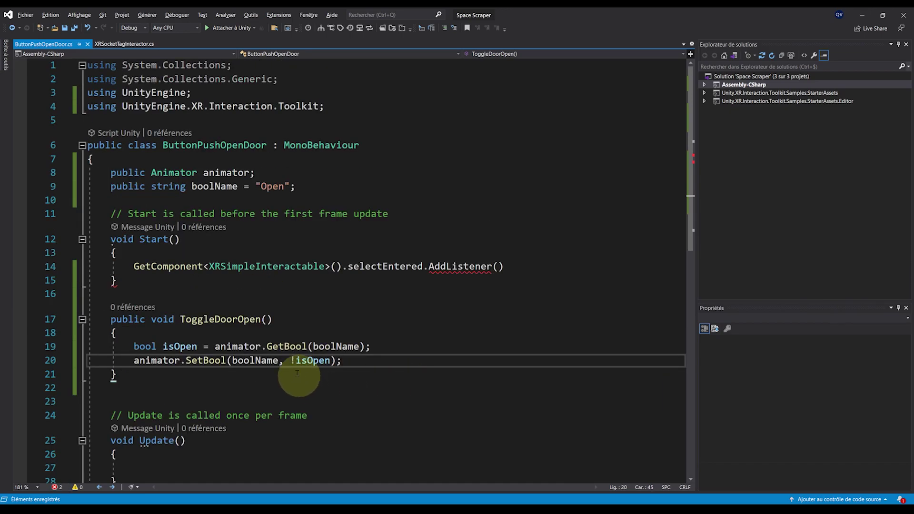
Step: Pass ToggleDoorOpen as the argument of the AddListener call in Start, end the statement with a semicolon and save the script
{"action": "double_click", "coordinate": [239, 319]}
{"action": "key", "text": "ctrl+c"}
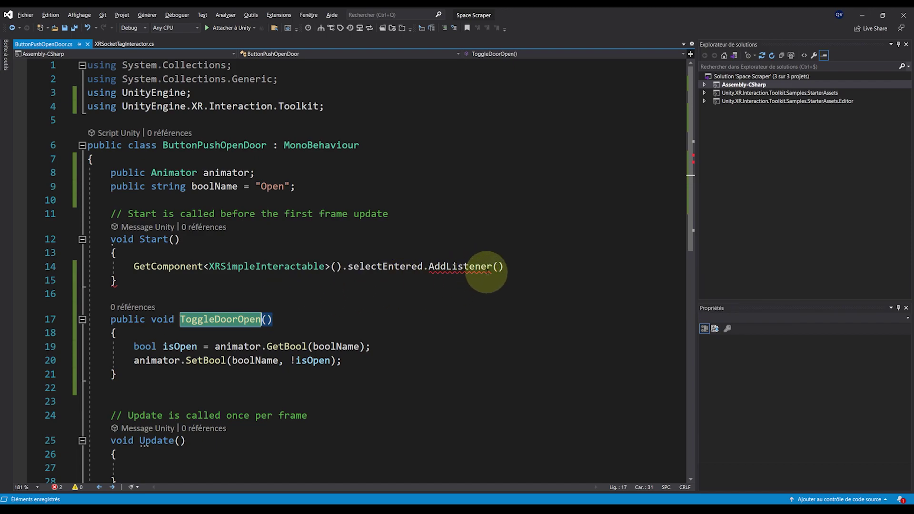
{"action": "left_click", "coordinate": [497, 266]}
{"action": "key", "text": "ctrl+v"}
{"action": "key", "text": "ctrl+s"}
{"action": "left_click", "coordinate": [613, 267]}
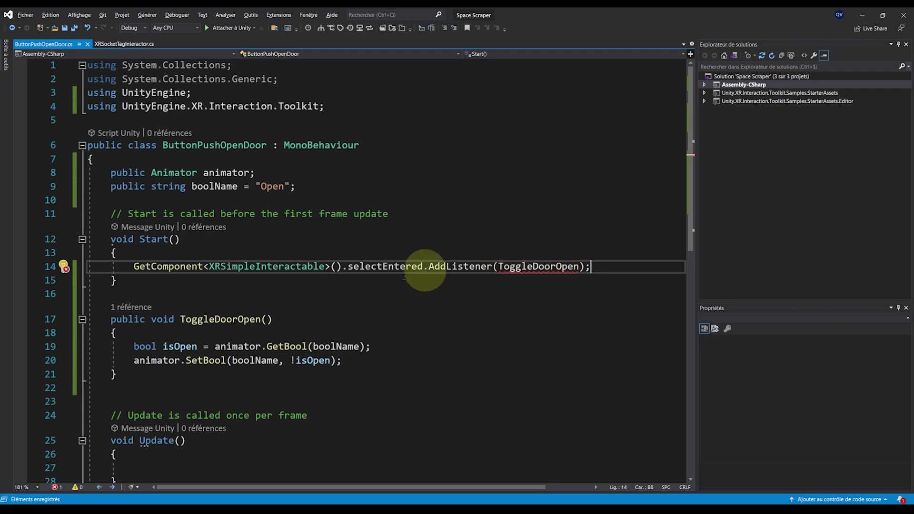
Step: Change the AddListener argument to the lambda x => ToggleDoorOpen() and save the script
{"action": "mouse_move", "coordinate": [459, 267]}
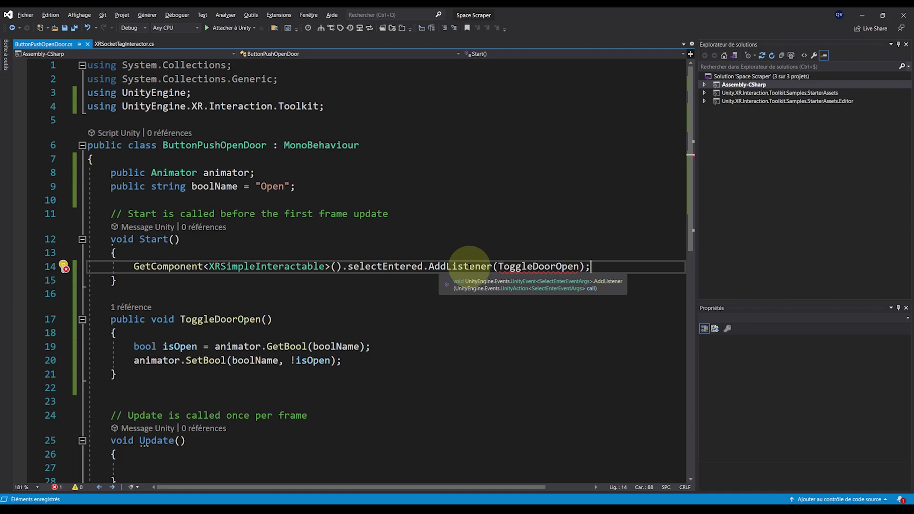
{"action": "double_click", "coordinate": [506, 267]}
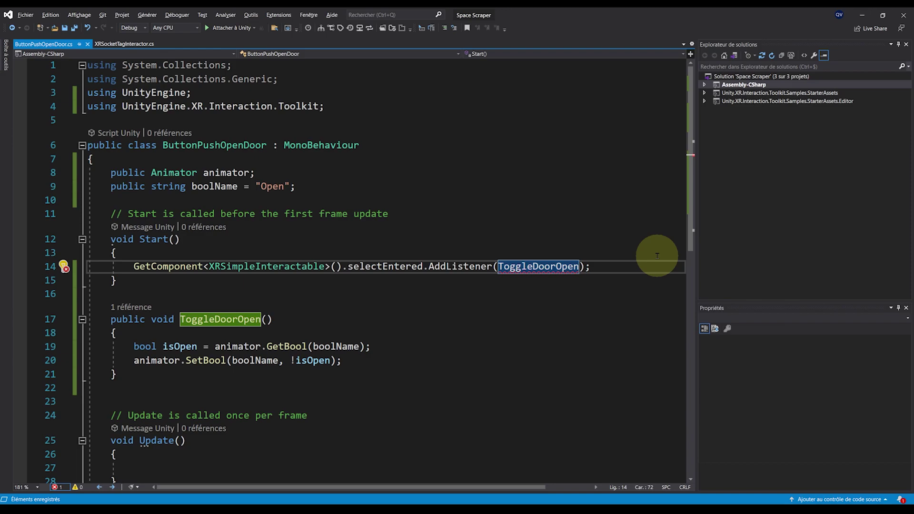
{"action": "key", "text": "Left"}
{"action": "type", "text": "x ="}
{"action": "key", "text": "ctrl+shift+Right"}
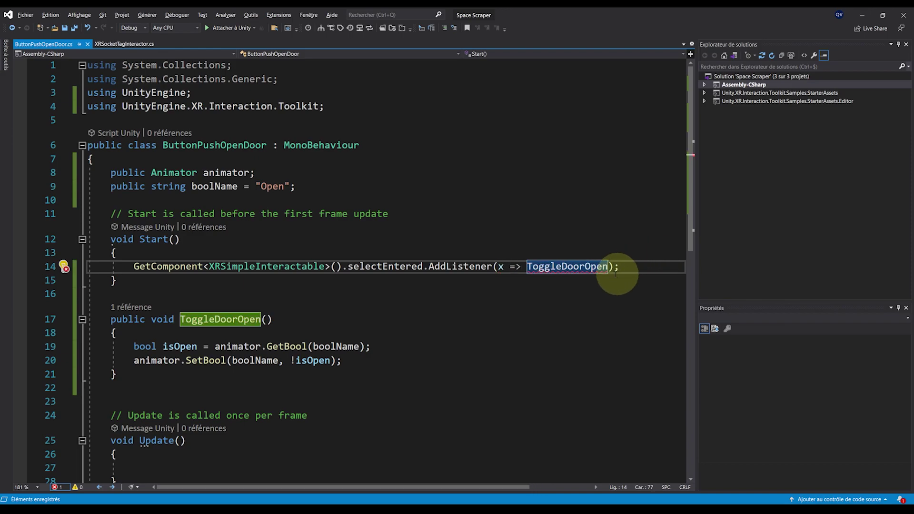
{"action": "key", "text": "Right"}
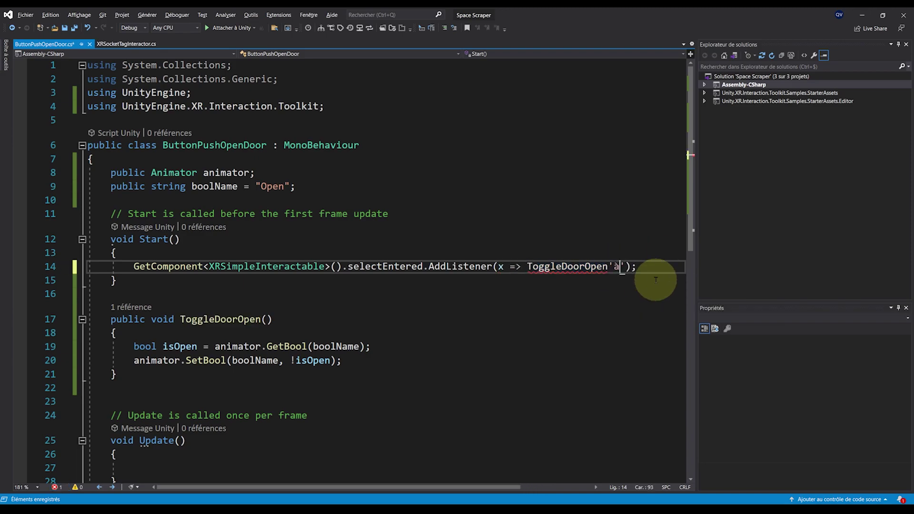
{"action": "type", "text": "()"}
{"action": "key", "text": "ctrl+s"}
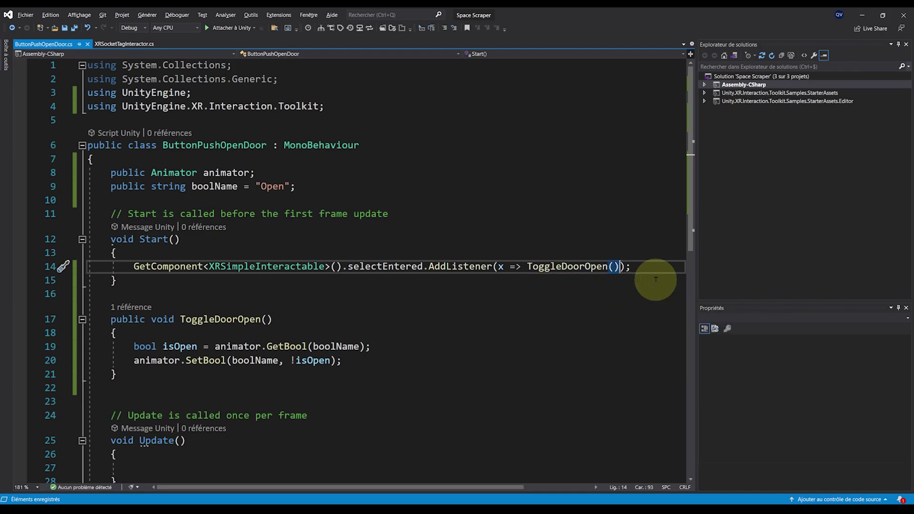
Step: Delete the unused Update method with its comment and the blank lines below ToggleDoorOpen, and save the script
{"action": "left_click", "coordinate": [552, 324]}
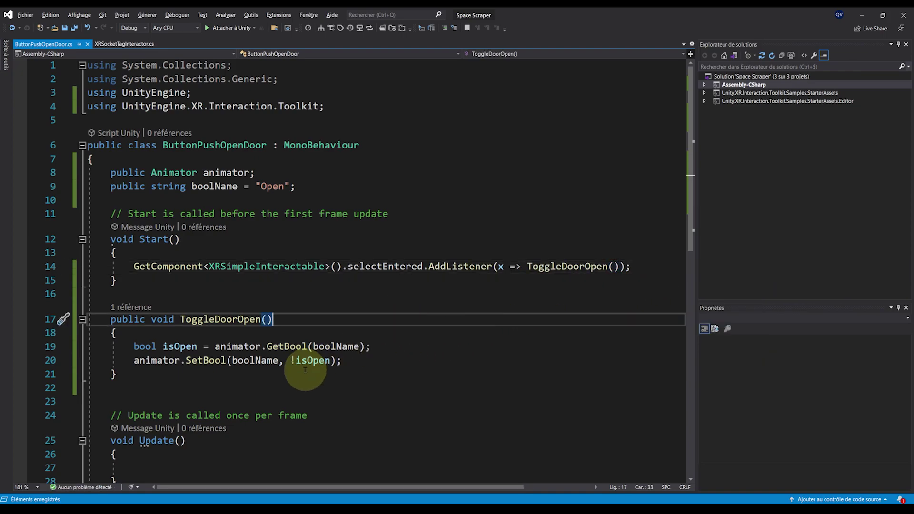
{"action": "scroll", "coordinate": [191, 376], "scroll_direction": "down", "scroll_amount": 3}
{"action": "left_click_drag", "start_coordinate": [124, 357], "coordinate": [74, 298]}
{"action": "key", "text": "Delete"}
{"action": "key", "text": "BackSpace"}
{"action": "key", "text": "BackSpace"}
{"action": "key", "text": "BackSpace"}
{"action": "scroll", "coordinate": [72, 295], "scroll_direction": "up", "scroll_amount": 3}
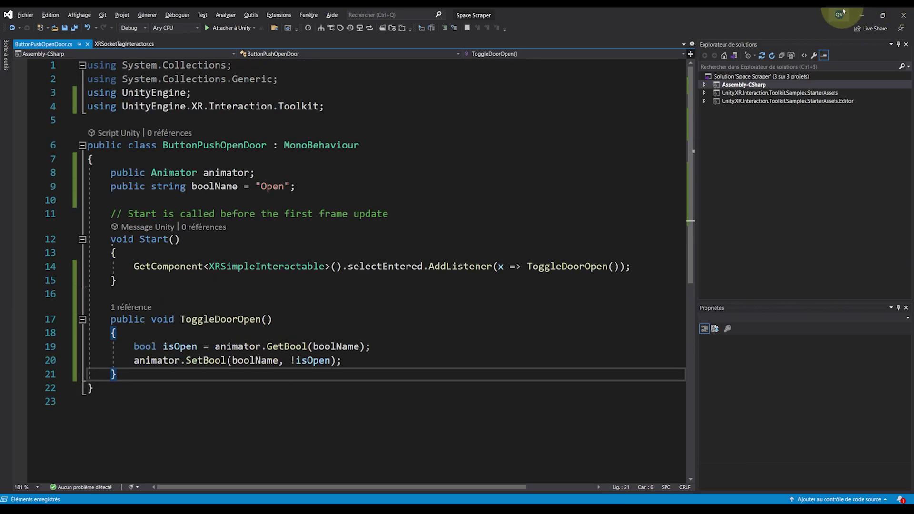
Step: Switch to Unity, assign door_2 as the Animator of Push Button's Button Push Open Door script, and save the scene
{"action": "left_click", "coordinate": [861, 15]}
{"action": "right_click_drag", "start_coordinate": [305, 201], "coordinate": [323, 191]}
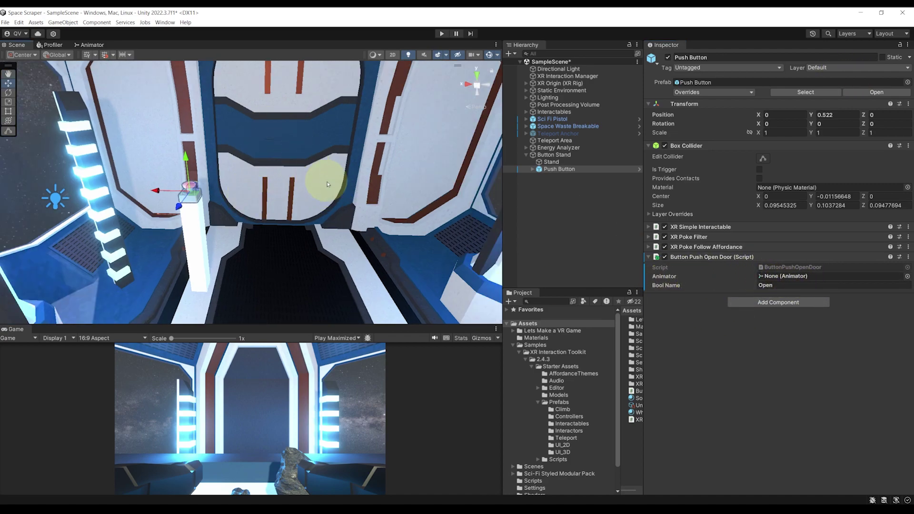
{"action": "right_click_drag", "start_coordinate": [327, 182], "coordinate": [328, 170]}
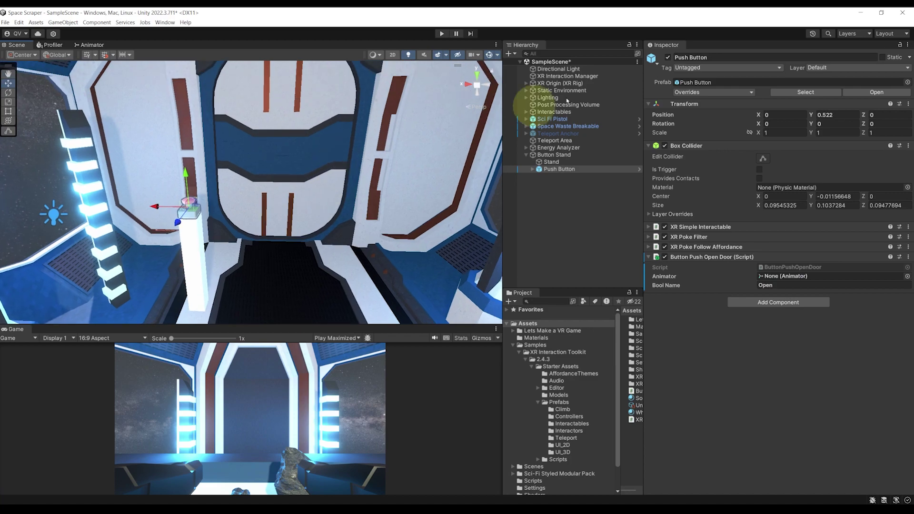
{"action": "left_click", "coordinate": [900, 46]}
{"action": "left_click", "coordinate": [314, 142]}
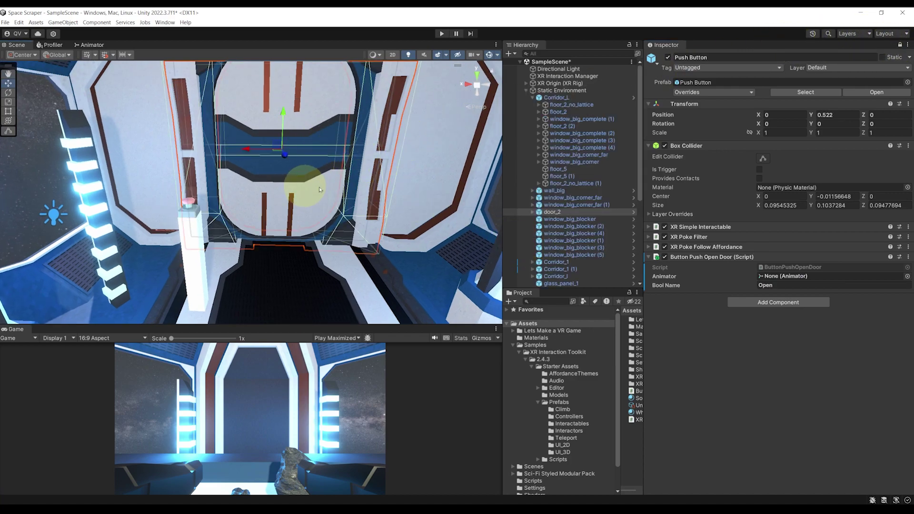
{"action": "left_click_drag", "start_coordinate": [554, 215], "coordinate": [795, 278]}
{"action": "key", "text": "ctrl+s"}
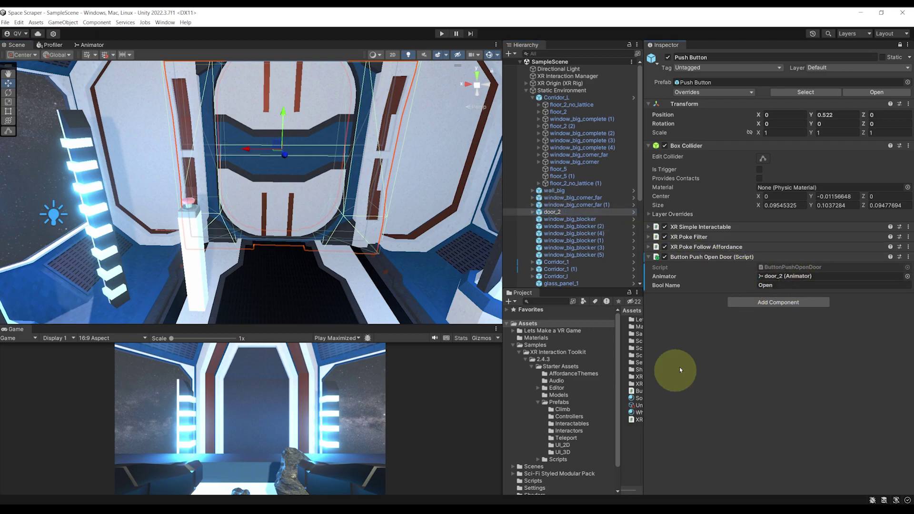
{"action": "left_click", "coordinate": [899, 45]}
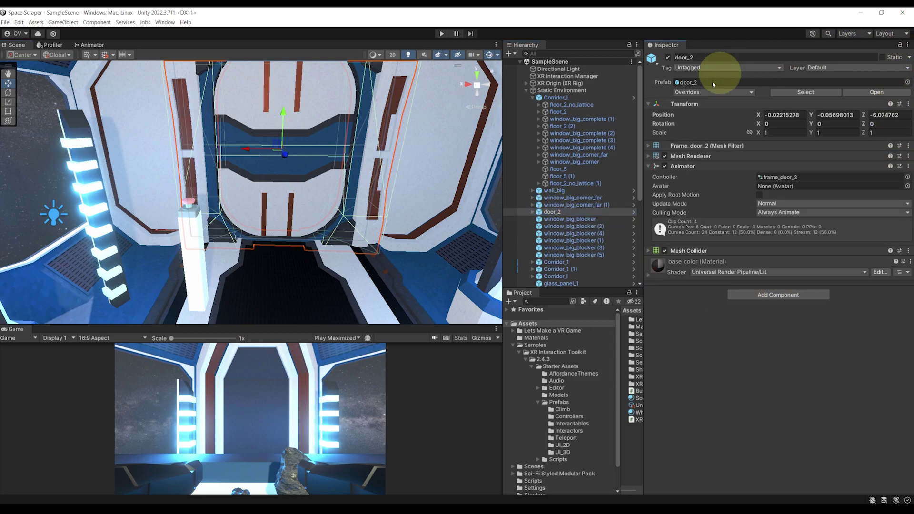
Step: Run the scene to test opening and closing the door with the push button, and stop play mode
{"action": "left_click_drag", "start_coordinate": [418, 302], "coordinate": [455, 63], "text": "alt"}
{"action": "left_click", "coordinate": [448, 36]}
{"action": "left_click", "coordinate": [270, 395]}
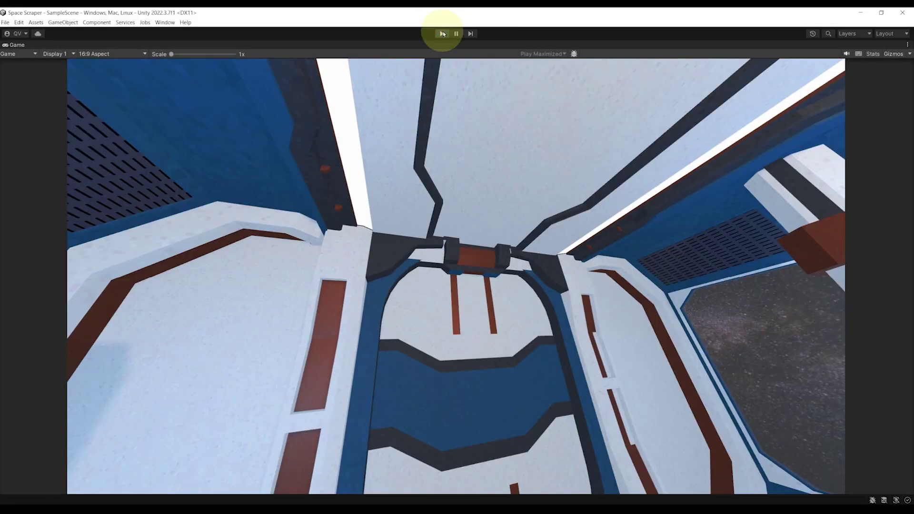
{"action": "left_click", "coordinate": [442, 33]}
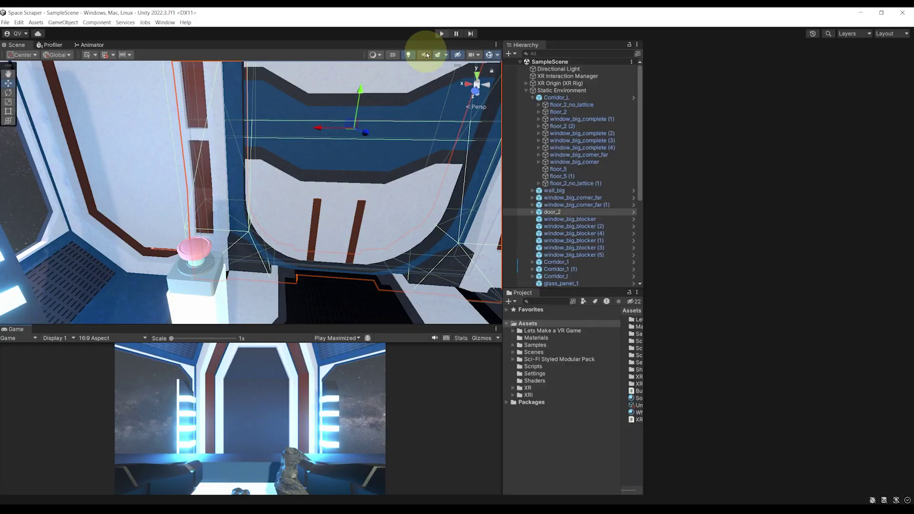
Step: Starting from Push Button's XR Simple Interactable, add an interaction layer named Poke as User Layer 1
{"action": "scroll", "coordinate": [295, 193], "scroll_direction": "up", "scroll_amount": 2}
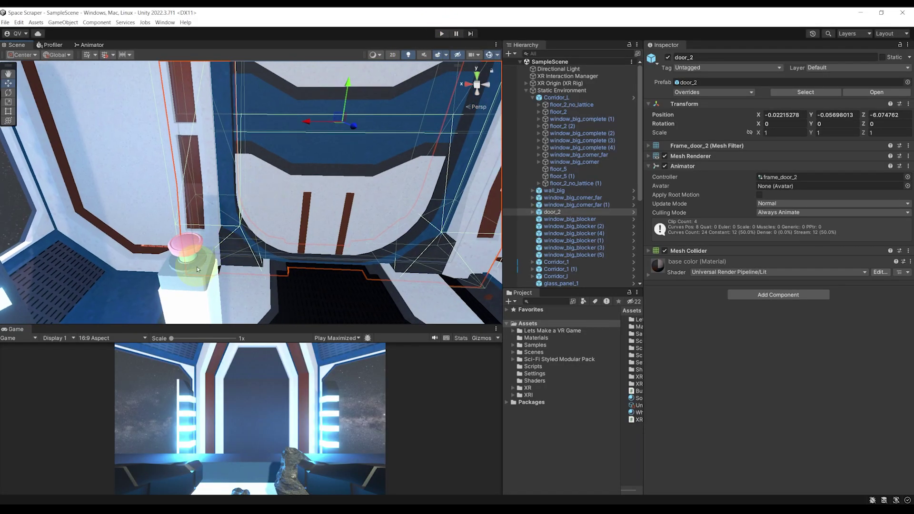
{"action": "left_click", "coordinate": [186, 244]}
{"action": "middle_click_drag", "start_coordinate": [255, 183], "coordinate": [311, 138]}
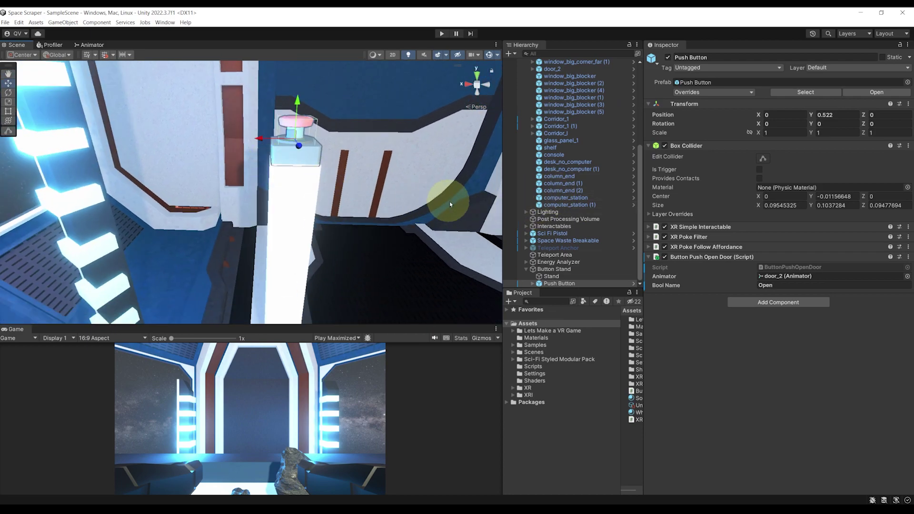
{"action": "left_click", "coordinate": [713, 227]}
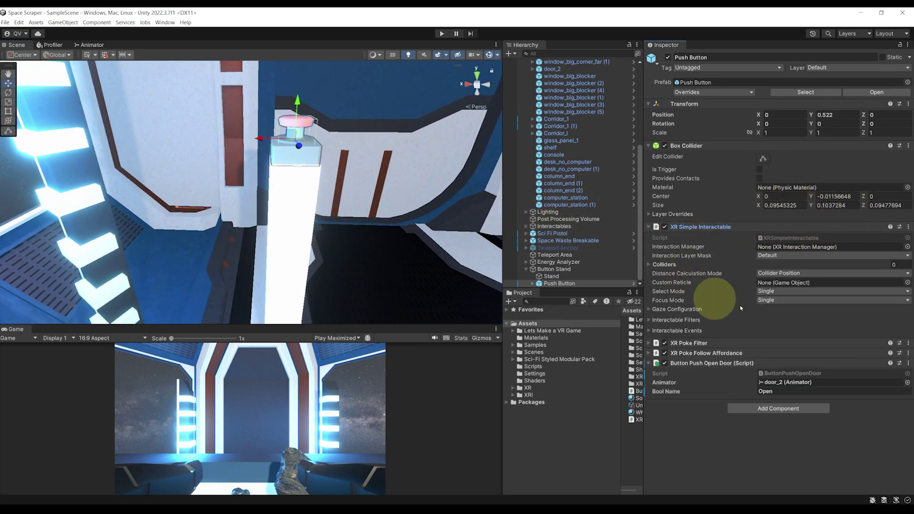
{"action": "left_click", "coordinate": [771, 255]}
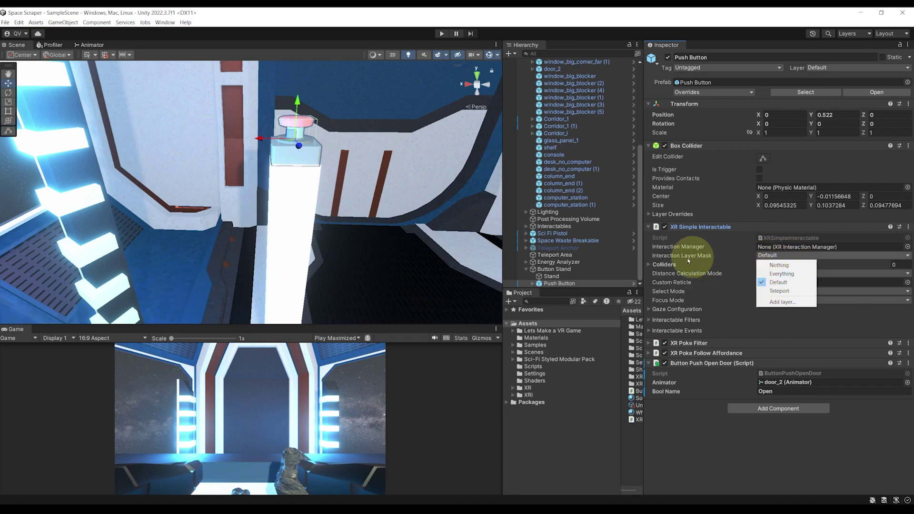
{"action": "left_click", "coordinate": [791, 302]}
{"action": "left_click", "coordinate": [779, 100]}
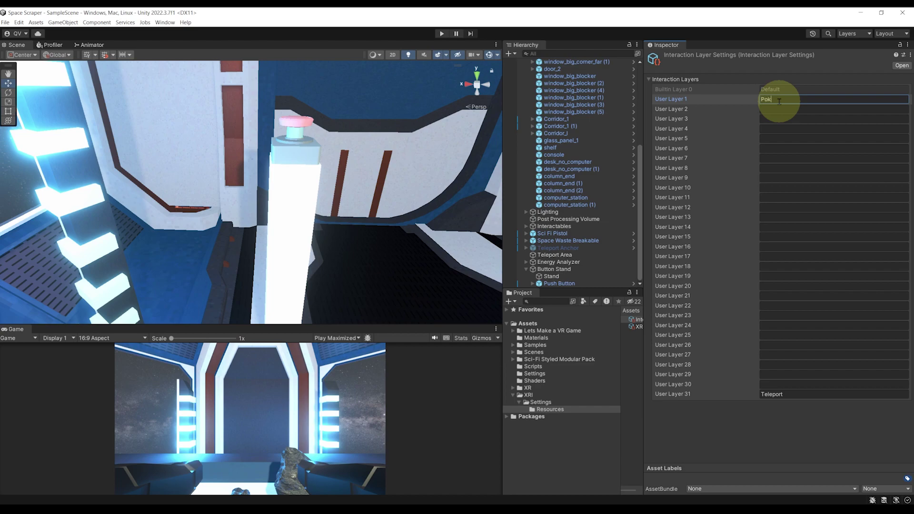
Step: Set the Interaction Layer Mask of Push Button's XR Simple Interactable to Poke only and save the scene
{"action": "left_click", "coordinate": [571, 282]}
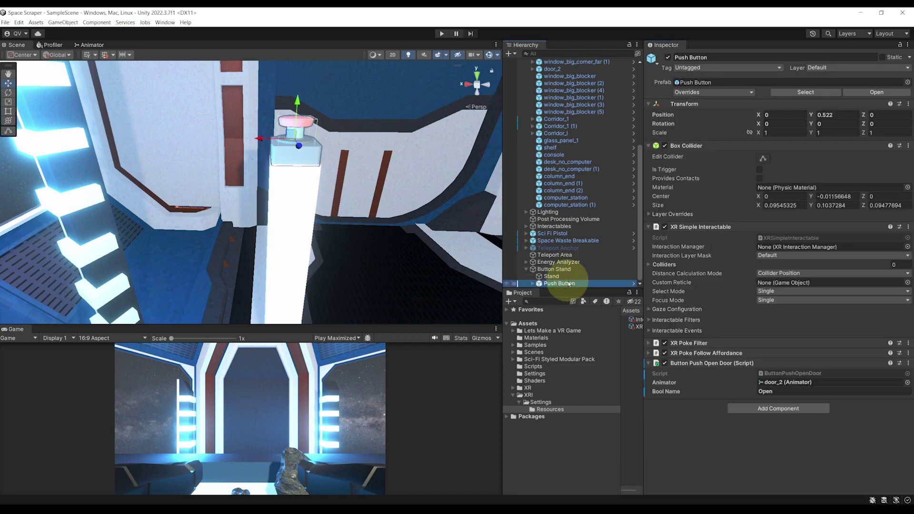
{"action": "left_click", "coordinate": [783, 256]}
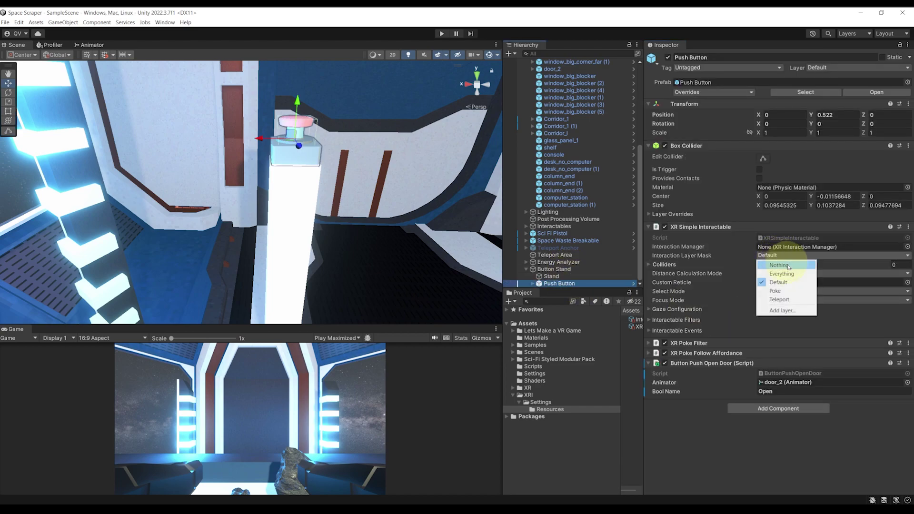
{"action": "left_click", "coordinate": [785, 268]}
{"action": "left_click", "coordinate": [780, 255]}
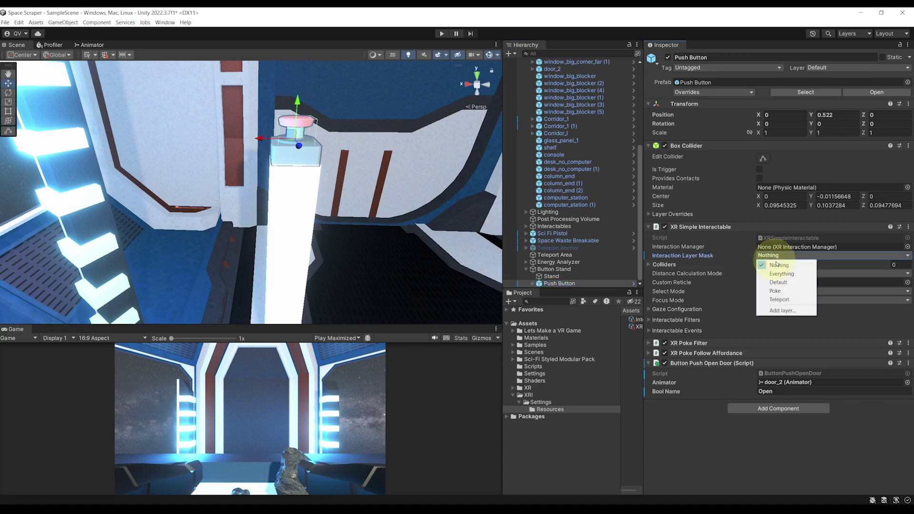
{"action": "left_click", "coordinate": [786, 291]}
{"action": "key", "text": "ctrl+s"}
Step: Set the Interaction Layer Mask of both the Left and Right Poke Interactors under XR Origin to Poke only
{"action": "scroll", "coordinate": [579, 230], "scroll_direction": "up", "scroll_amount": 5}
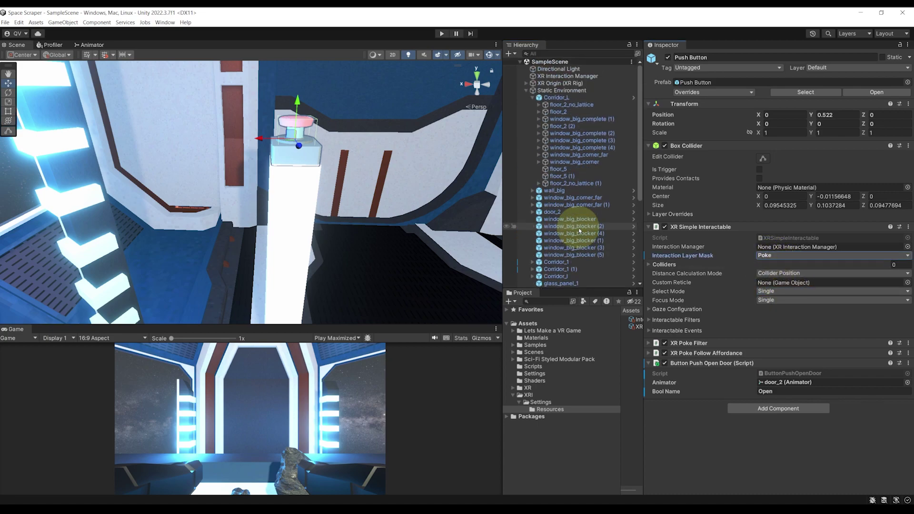
{"action": "left_click", "coordinate": [525, 91]}
{"action": "left_click", "coordinate": [525, 83]}
{"action": "left_click", "coordinate": [538, 112]}
{"action": "left_click", "coordinate": [538, 105]}
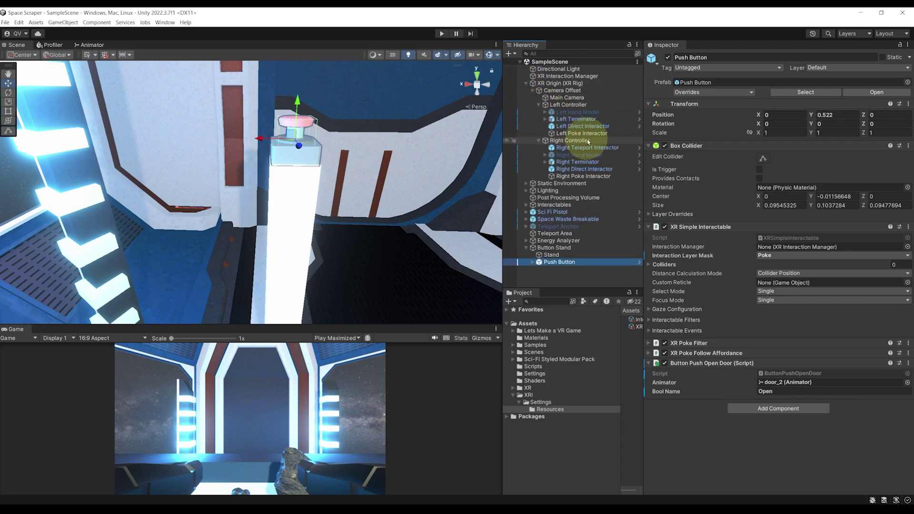
{"action": "left_click", "coordinate": [583, 176]}
{"action": "left_click", "coordinate": [577, 133], "text": "ctrl"}
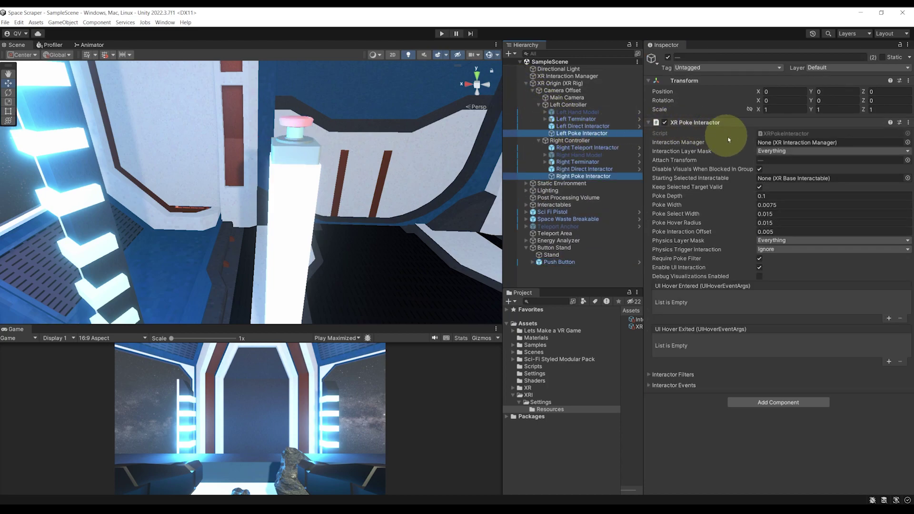
{"action": "left_click", "coordinate": [765, 152]}
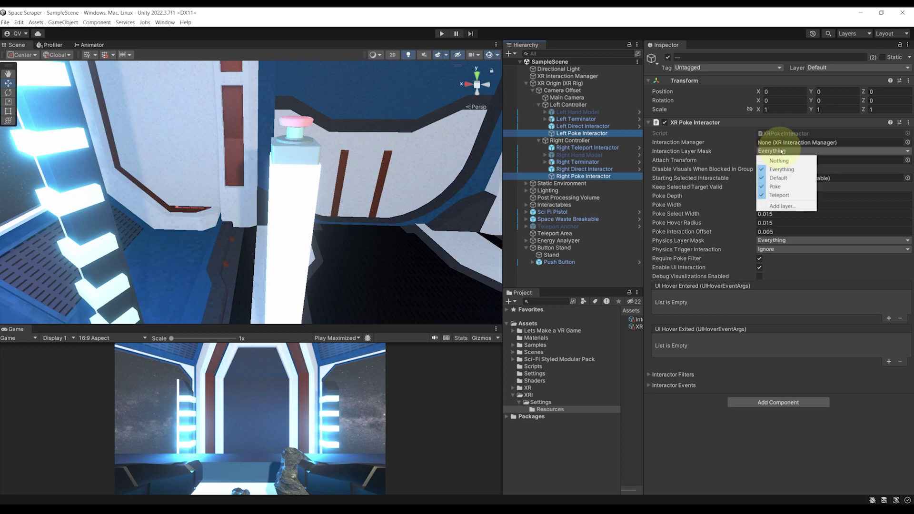
{"action": "left_click", "coordinate": [779, 161]}
{"action": "left_click", "coordinate": [779, 151]}
{"action": "left_click", "coordinate": [776, 187]}
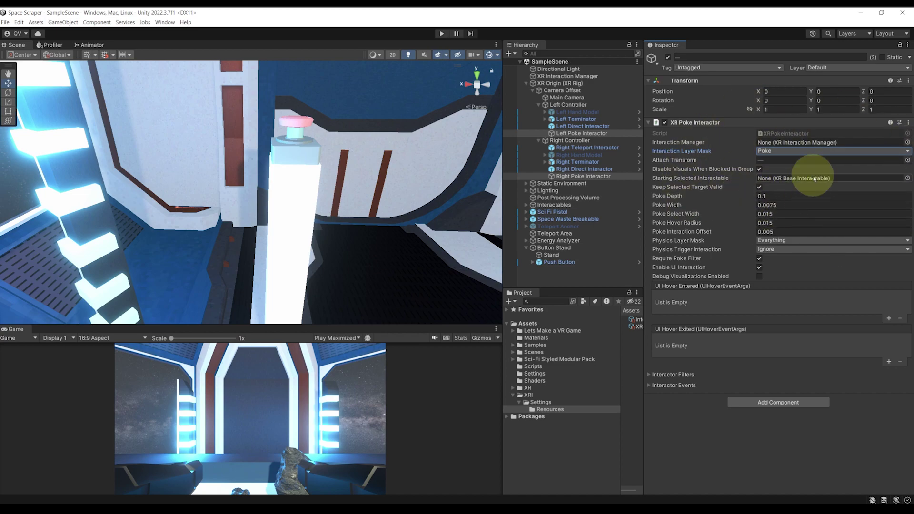
Step: Run the scene in play mode to test the push button with the Poke interaction layer
{"action": "right_click_drag", "start_coordinate": [323, 133], "coordinate": [337, 138]}
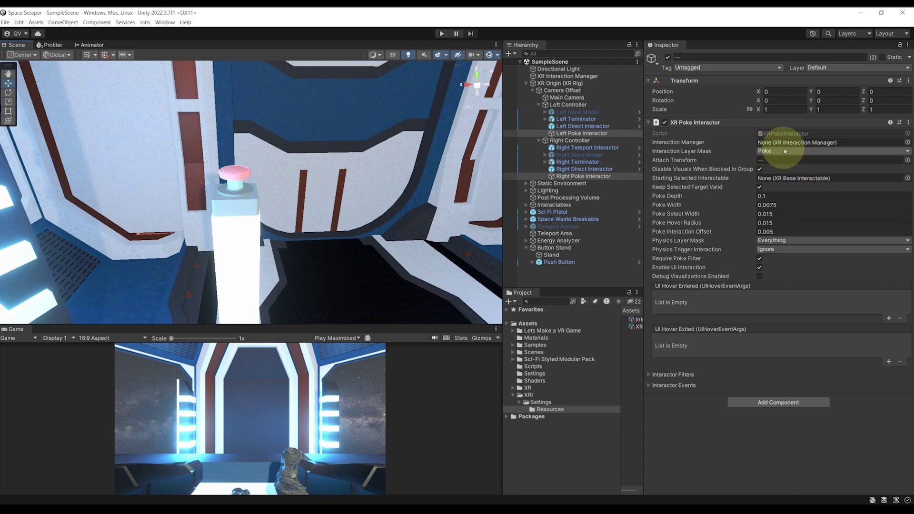
{"action": "left_click", "coordinate": [442, 34]}
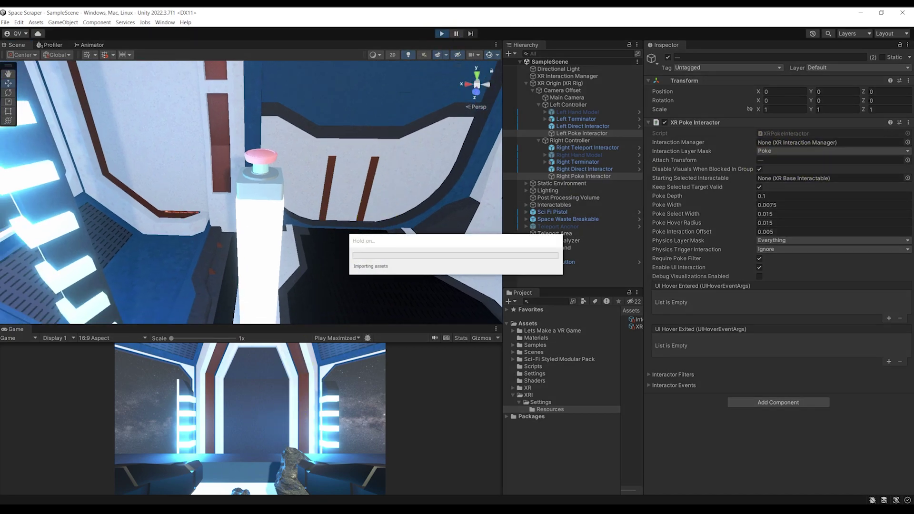